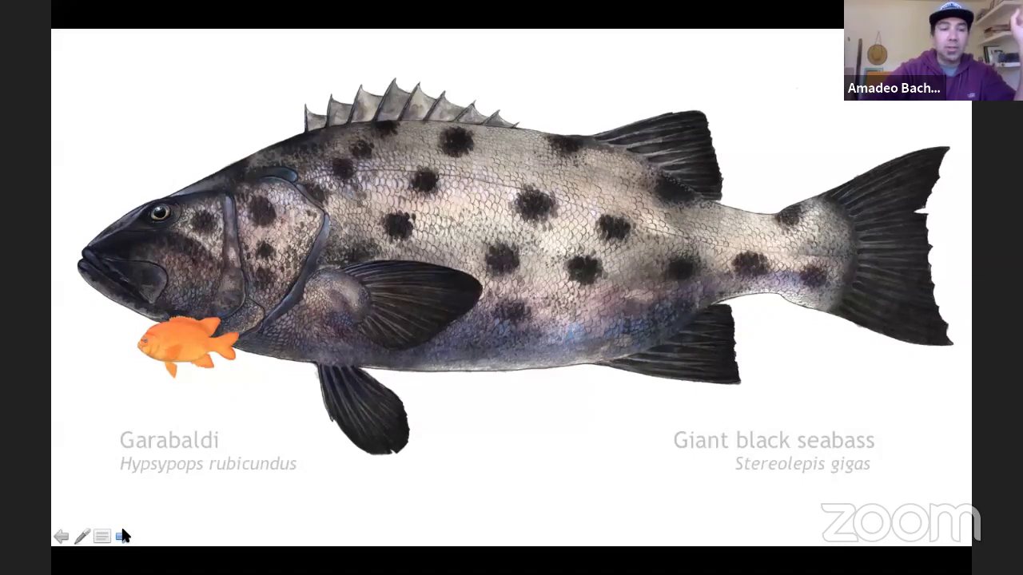
Advance the slideshow past the giant black seabass slide and the audio slide
click(123, 535)
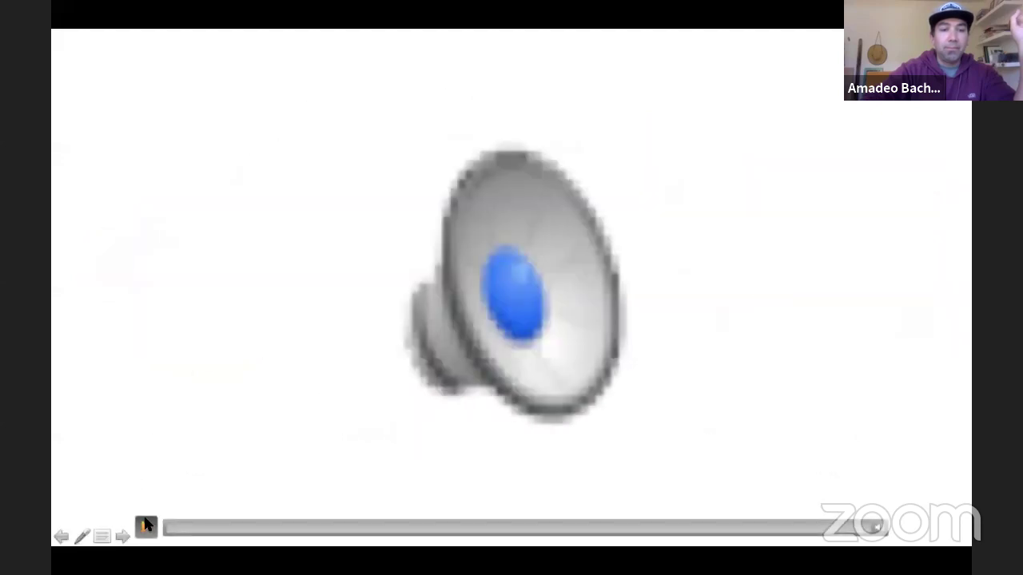
key(Right)
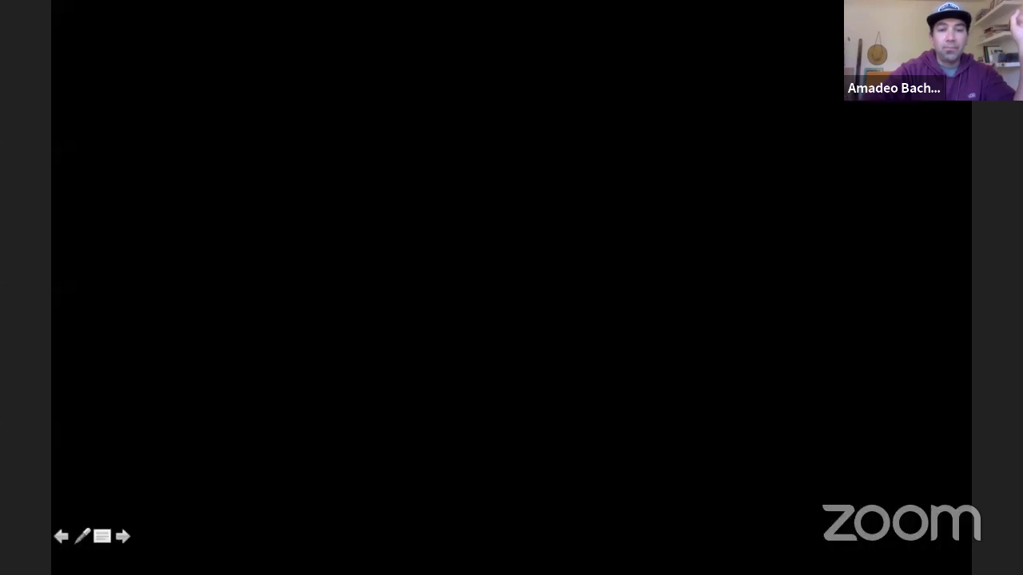
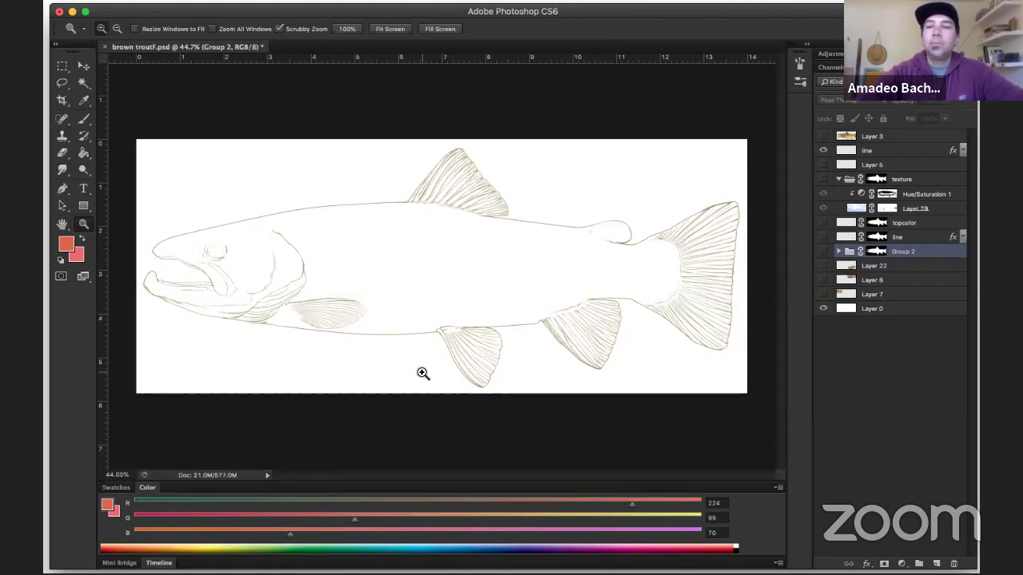
View the finished trout painting on Layer 3 over the line drawing, leaving the layer hidden
click(823, 137)
click(822, 137)
click(822, 137)
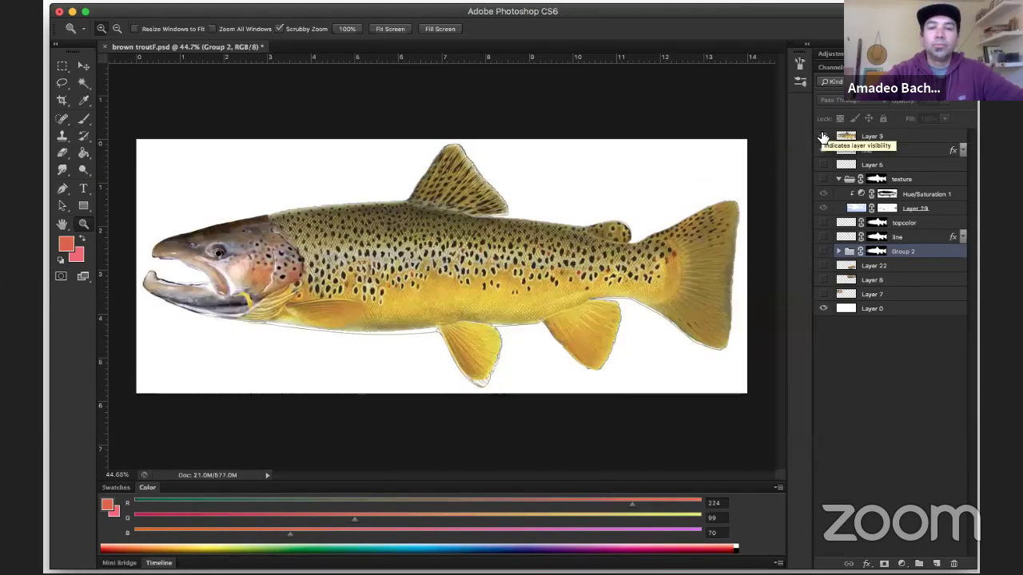
click(823, 137)
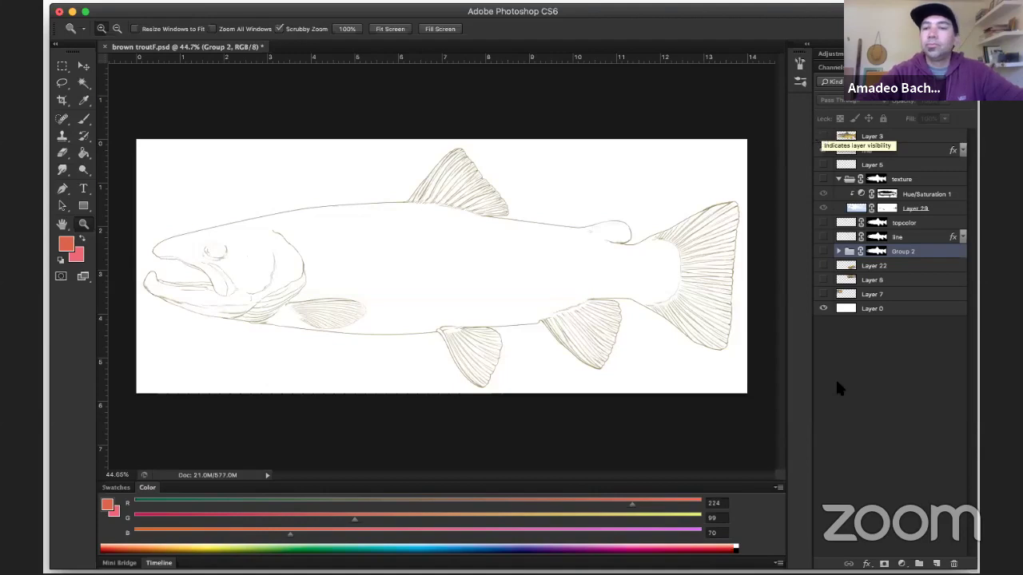
View the trout reference photos on Layer 7 and Layer 8 one at a time, hiding each again
click(823, 294)
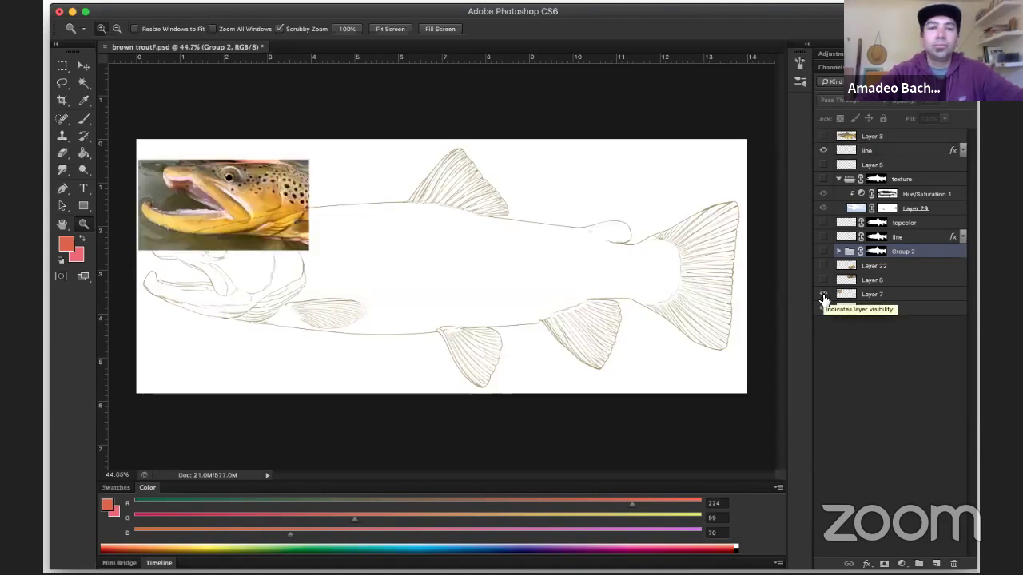
click(823, 295)
click(824, 280)
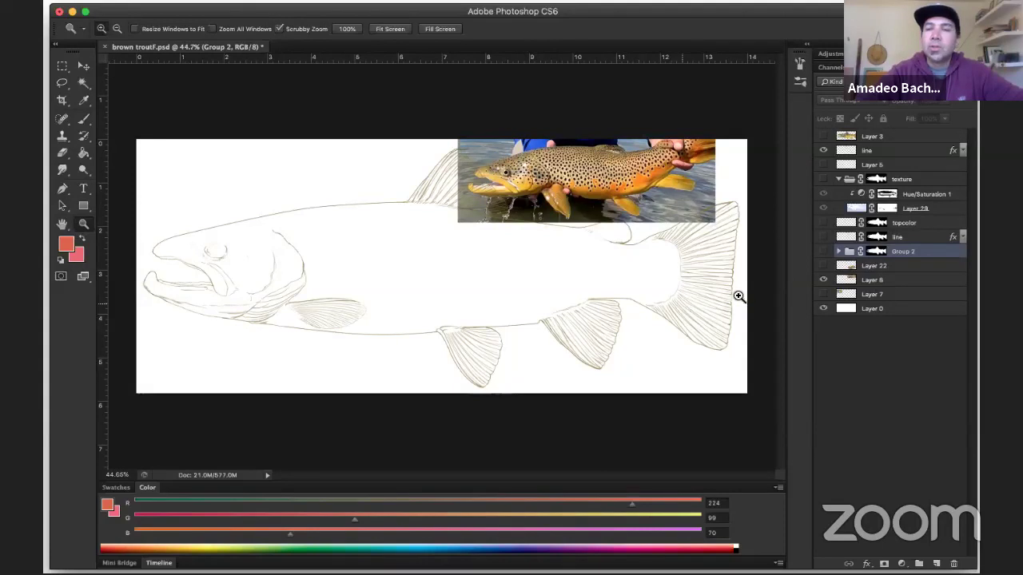
click(823, 280)
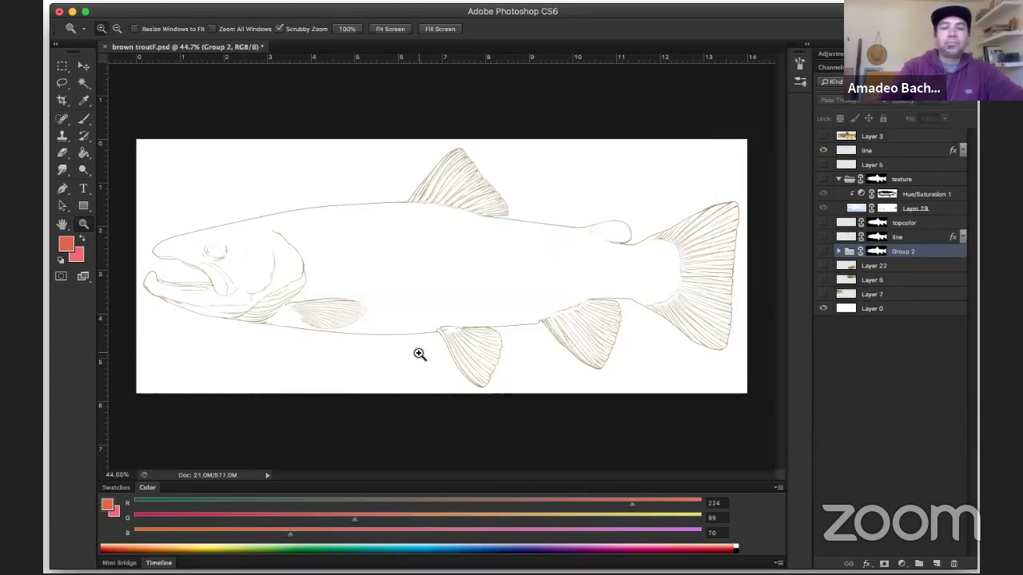
Add a new empty layer directly above the trout's visible line layer
key(b)
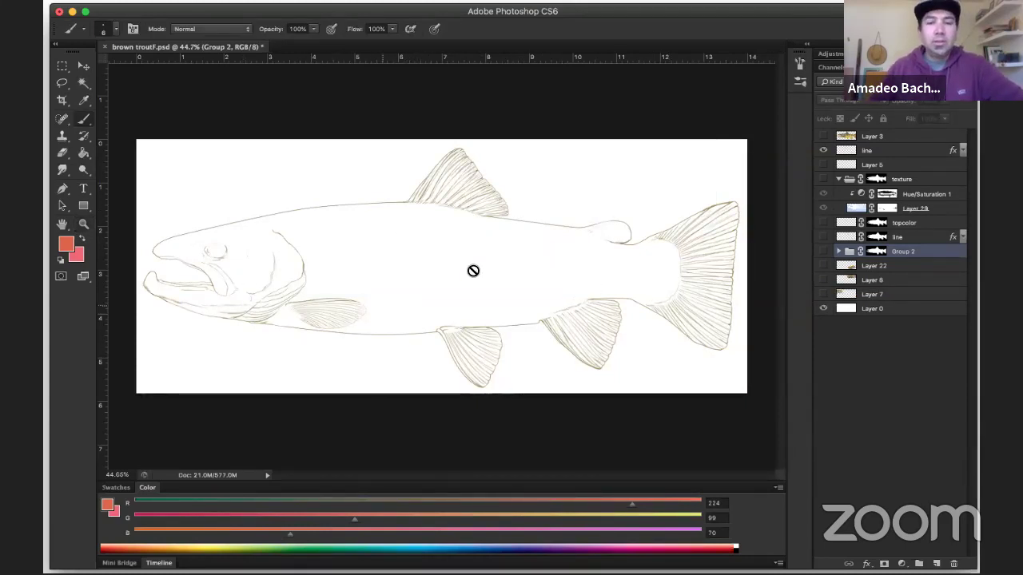
click(881, 155)
key(z)
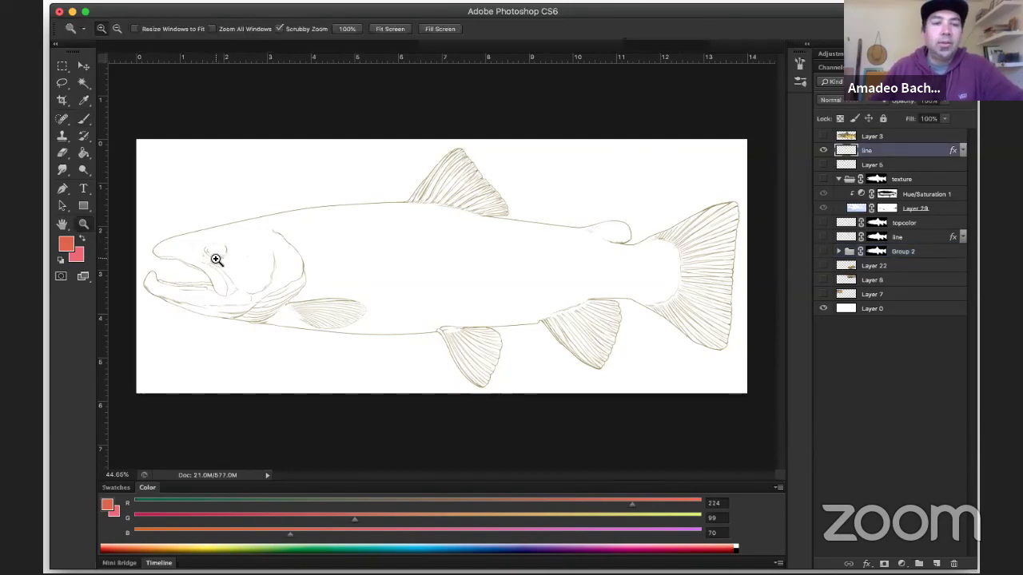
mouse_move(251, 262)
mouse_down()
mouse_move(453, 290)
mouse_move(320, 253)
mouse_up()
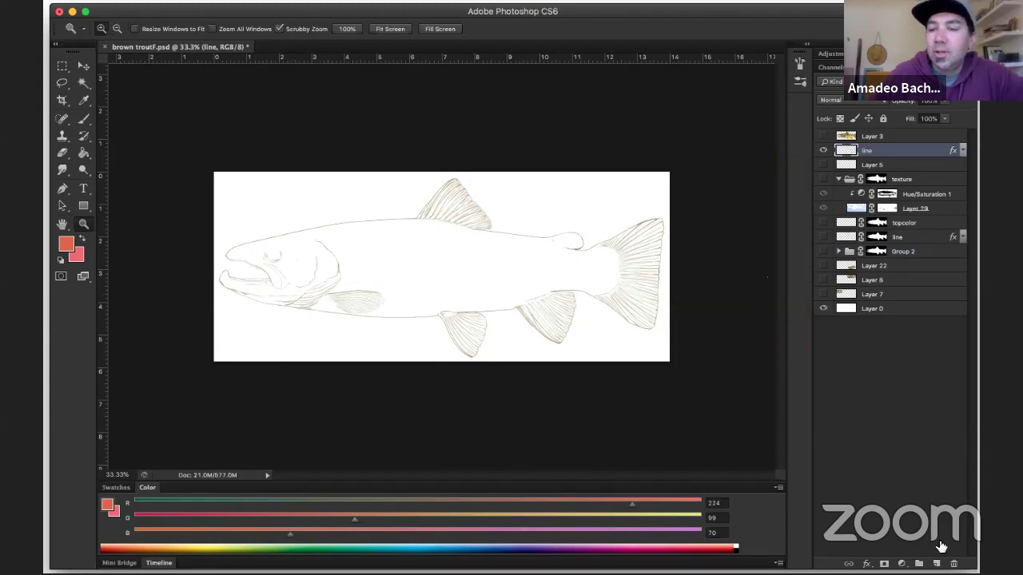
click(936, 564)
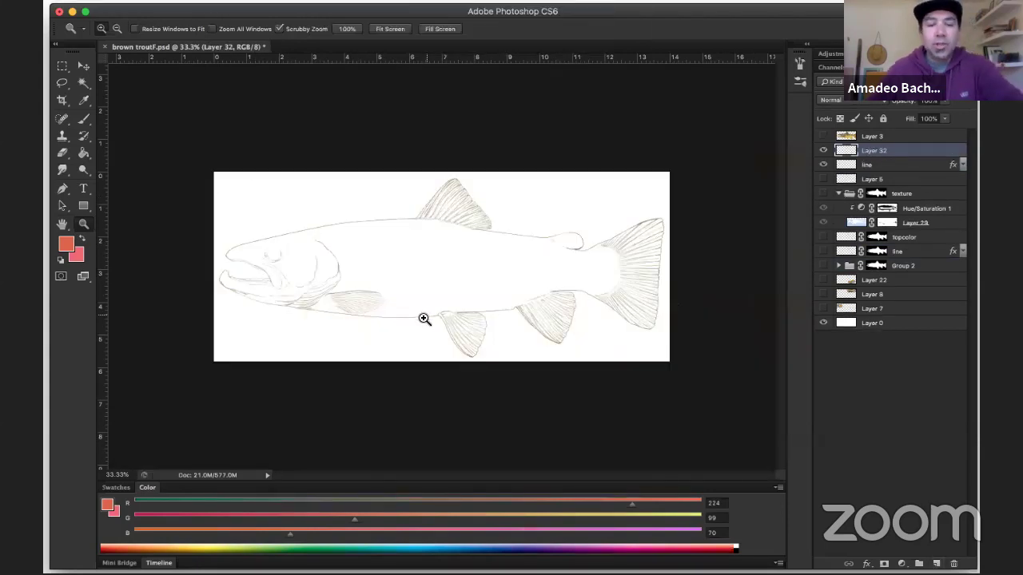
Set the Brush tool to size 15 with black (#000000) as the foreground color
key(b)
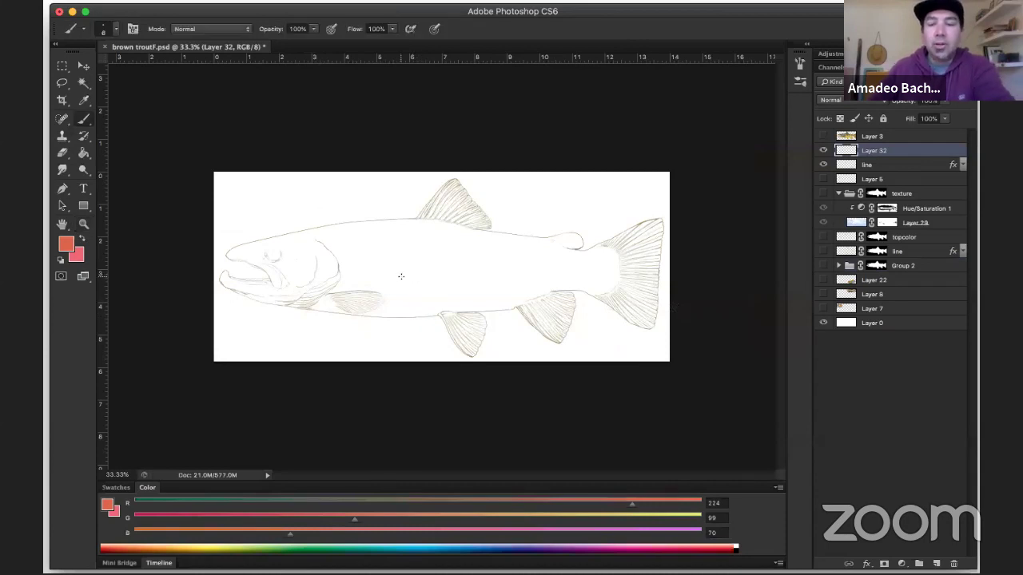
key(bracketright)
key(bracketright)
key(bracketright)
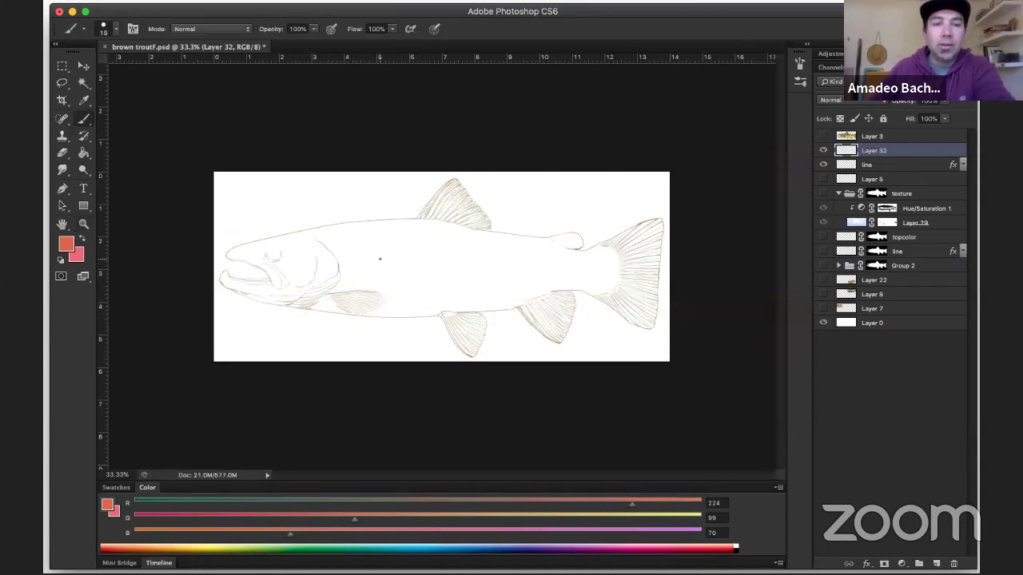
click(66, 244)
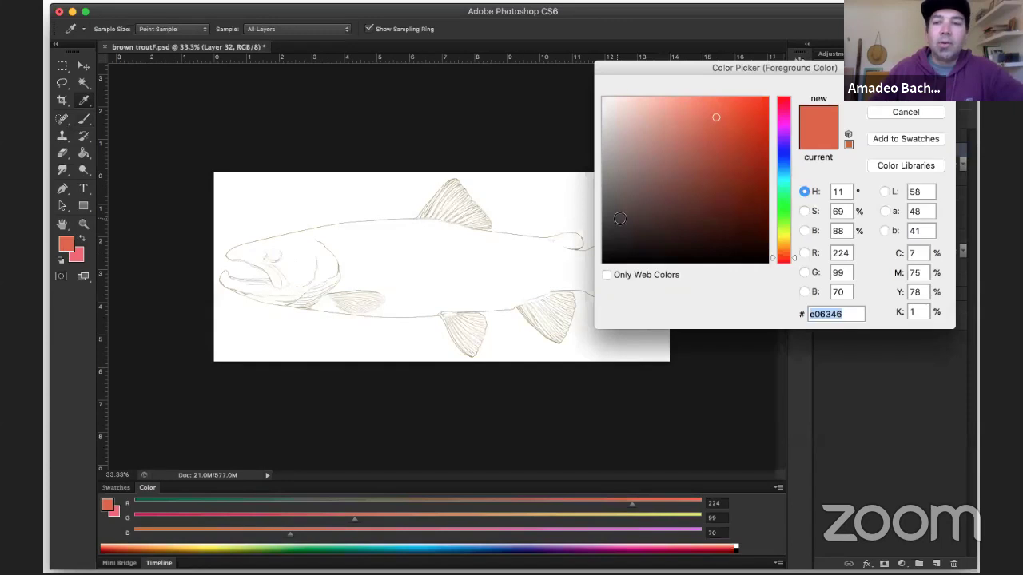
drag(619, 219, 580, 283)
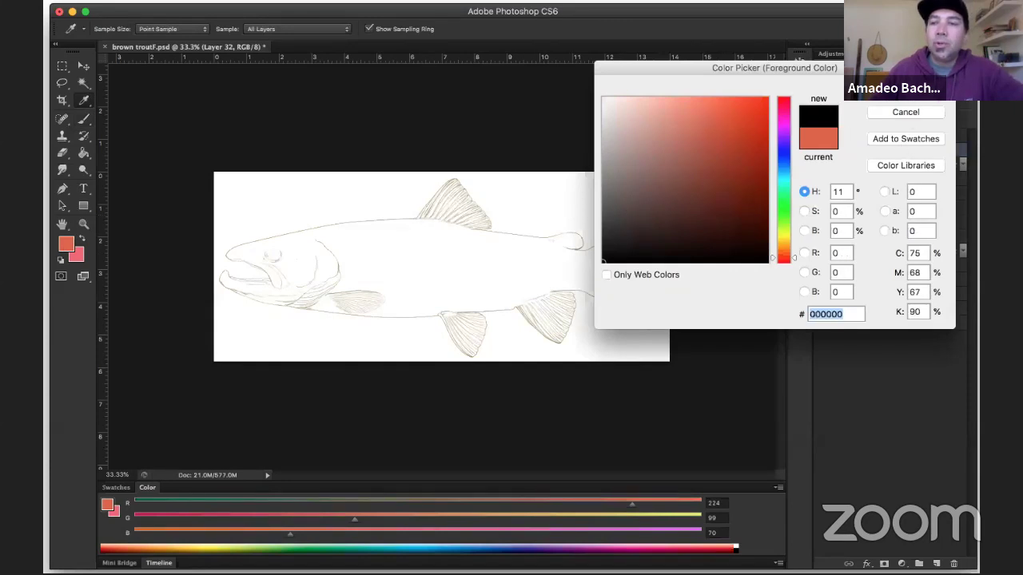
drag(772, 74, 773, 157)
click(889, 177)
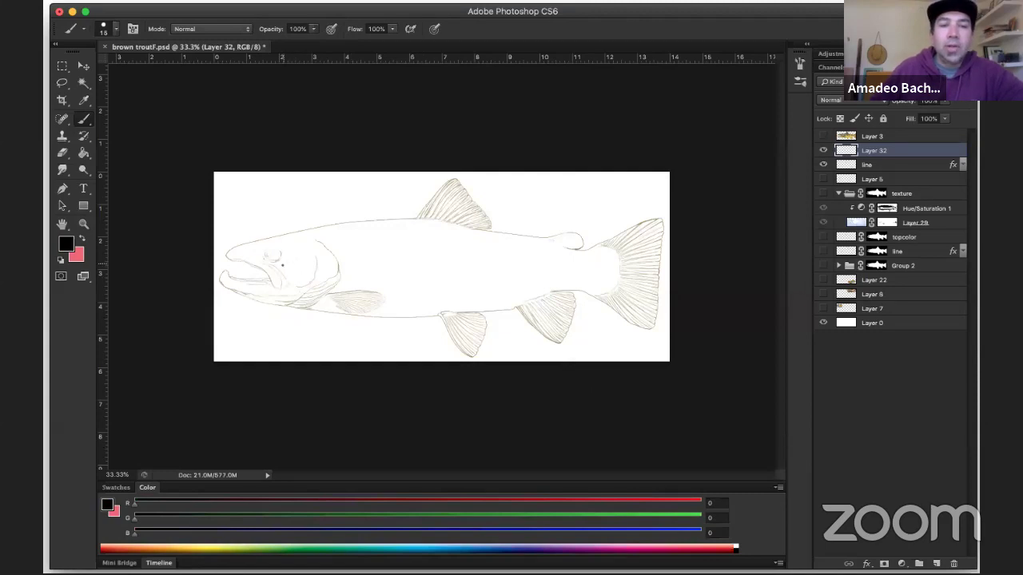
Paint a simple fish outline with a pointed head and triangular tail over the trout line drawing
drag(300, 248, 396, 217)
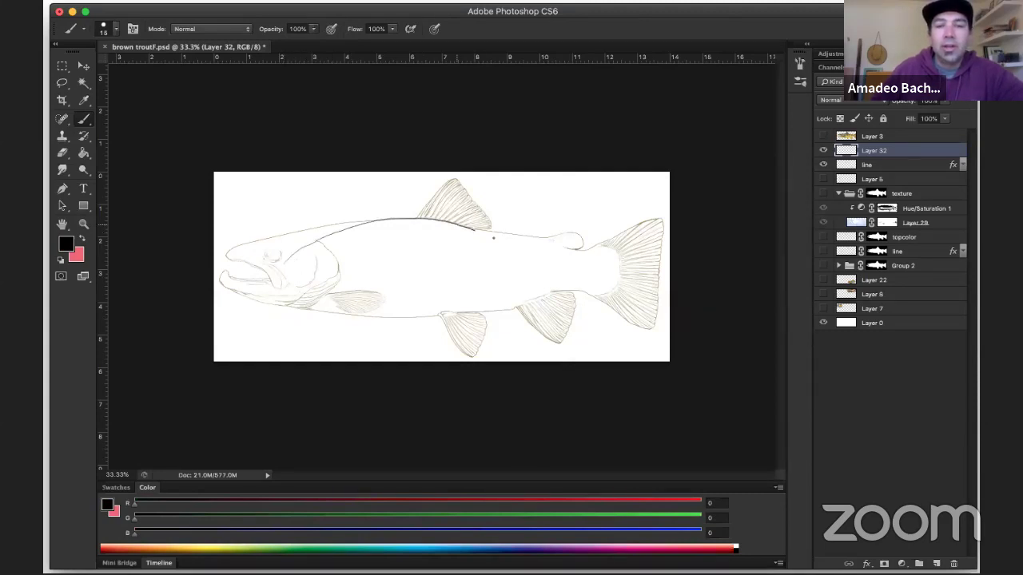
mouse_move(593, 206)
mouse_down()
mouse_move(596, 336)
mouse_move(538, 300)
mouse_move(388, 338)
mouse_move(296, 299)
mouse_up()
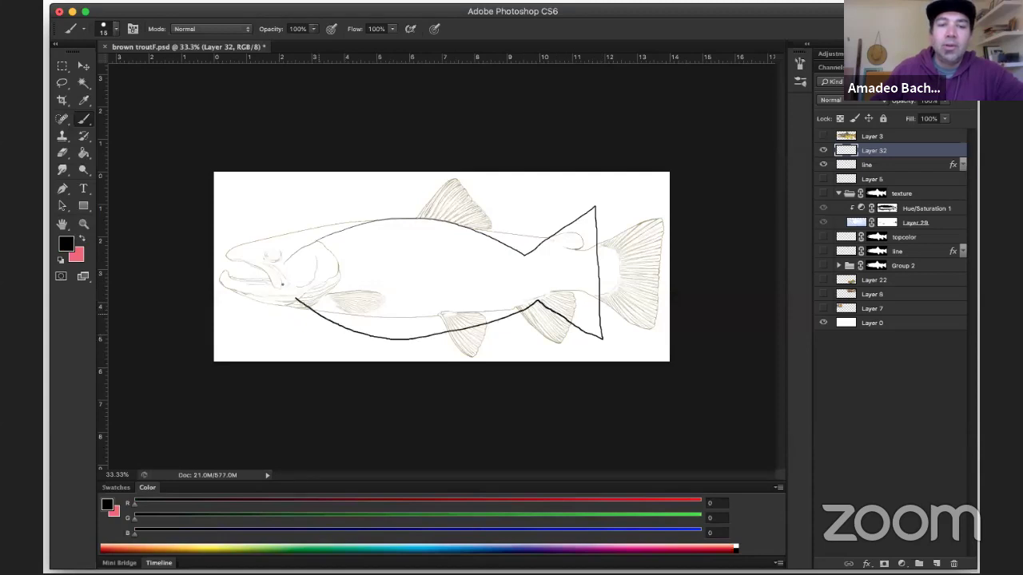
drag(301, 249, 305, 244)
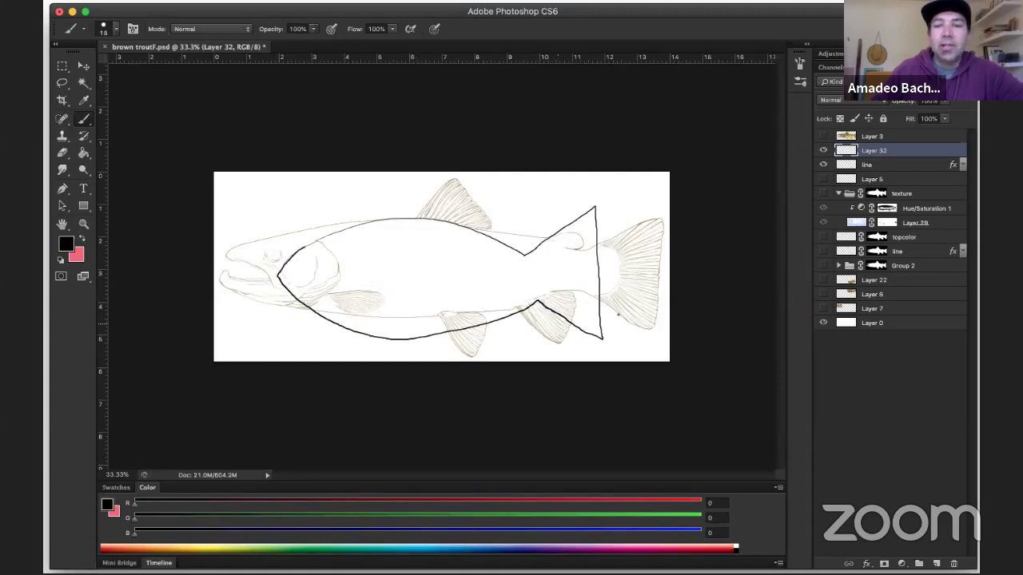
key(super+z)
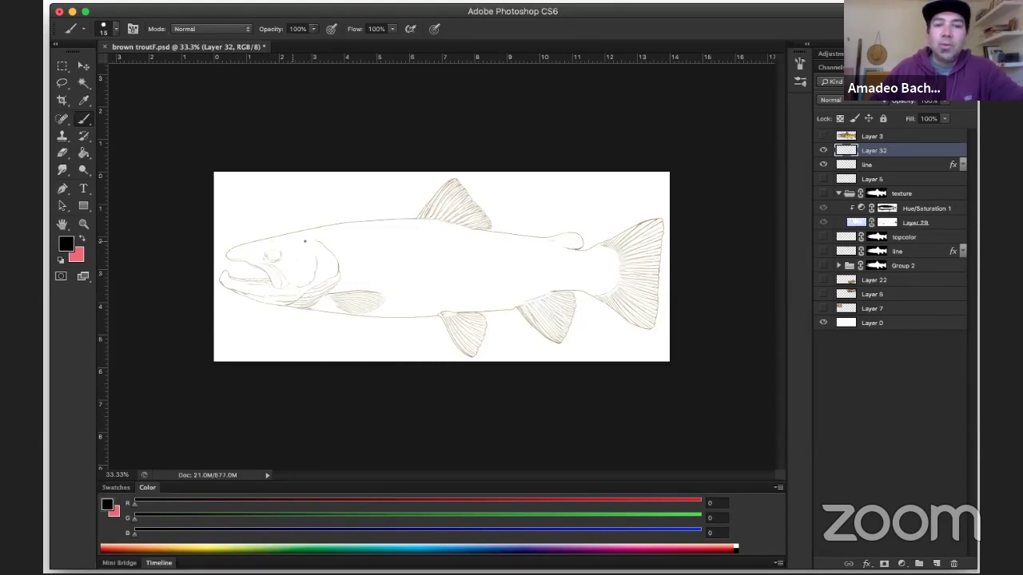
key(super+z)
Transform the painted fish outline to about 138.5% width and 84.6% height so it matches the trout's length and body depth
key(super+t)
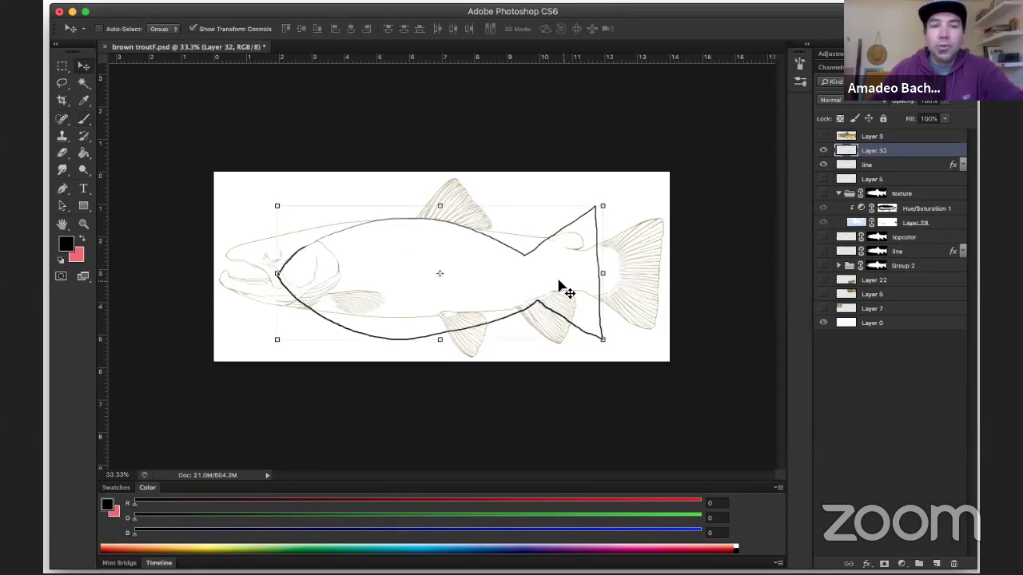
drag(603, 273, 667, 273)
drag(271, 277, 219, 274)
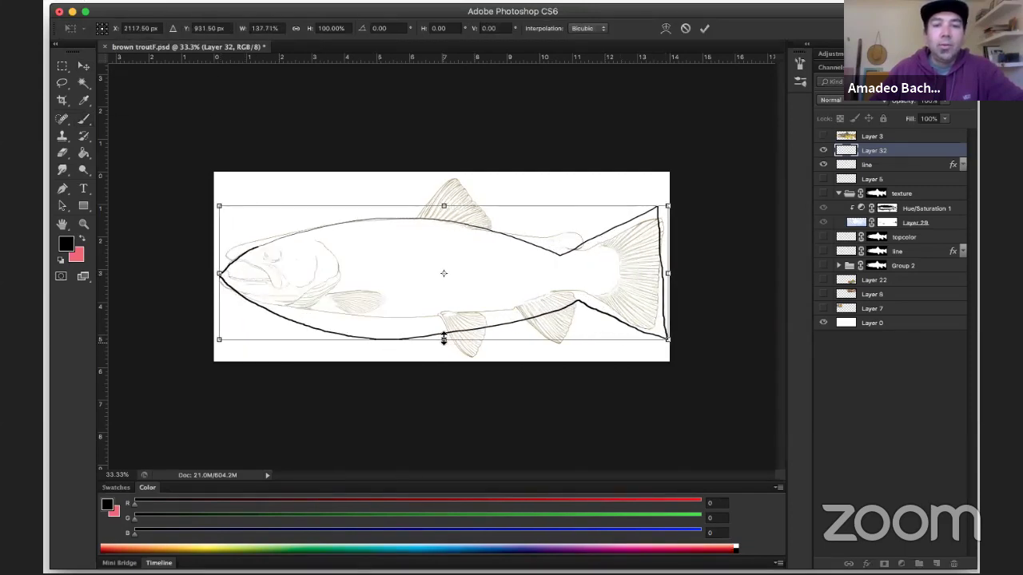
drag(443, 339, 444, 319)
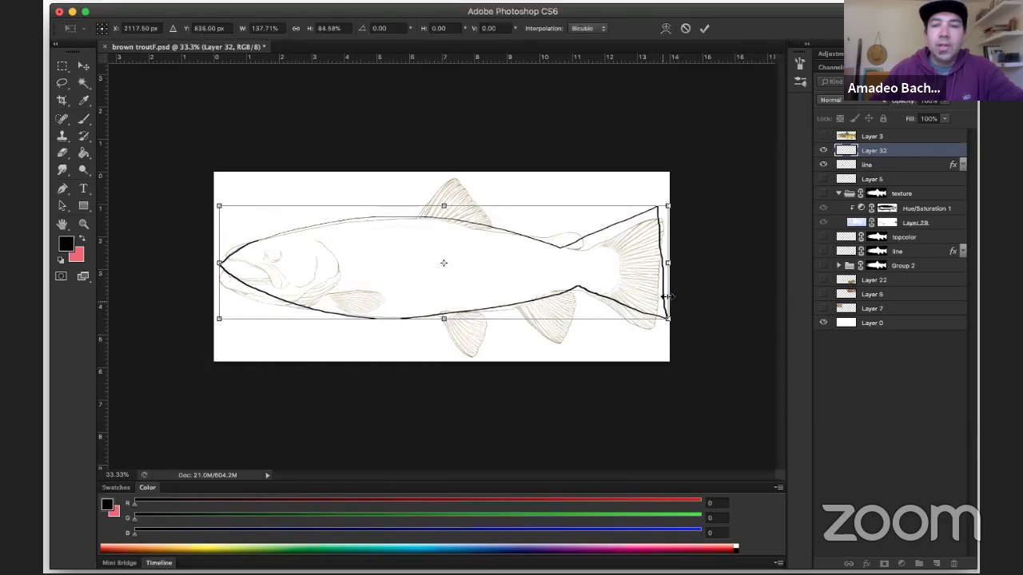
drag(665, 265, 663, 265)
drag(218, 265, 215, 264)
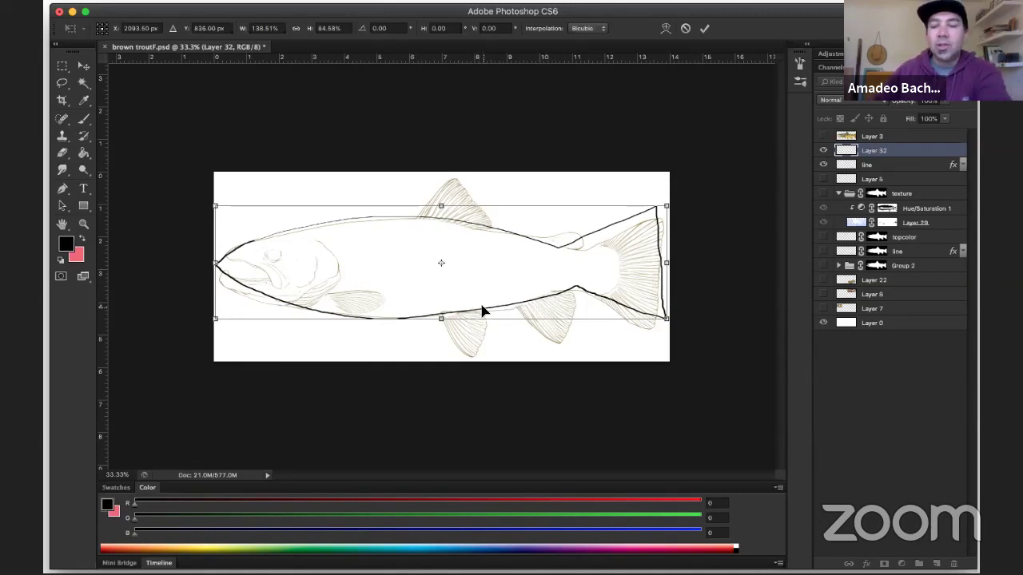
key(Return)
Delete the resized fish outline layer and bring it back
key(Delete)
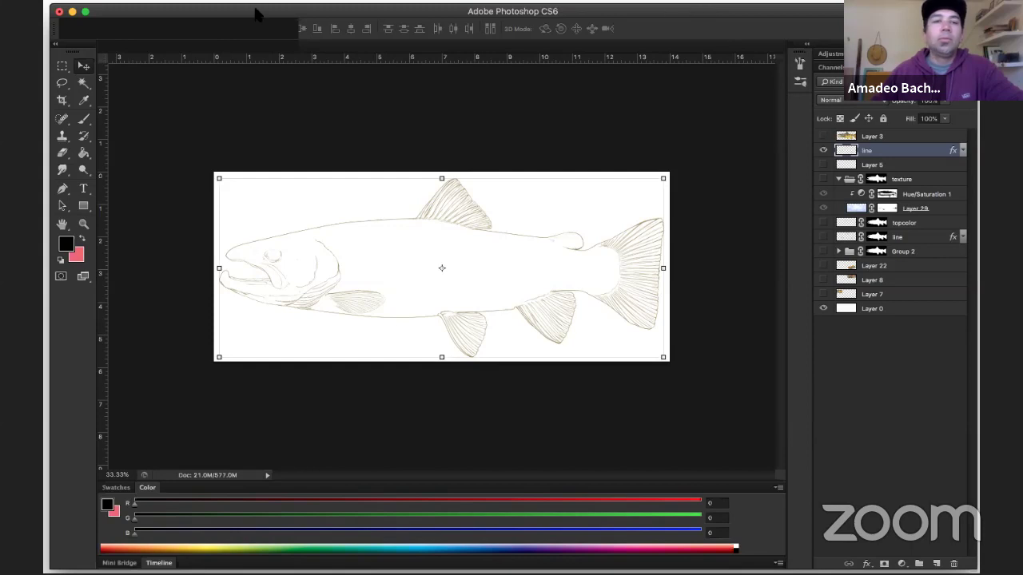
drag(256, 14, 250, 13)
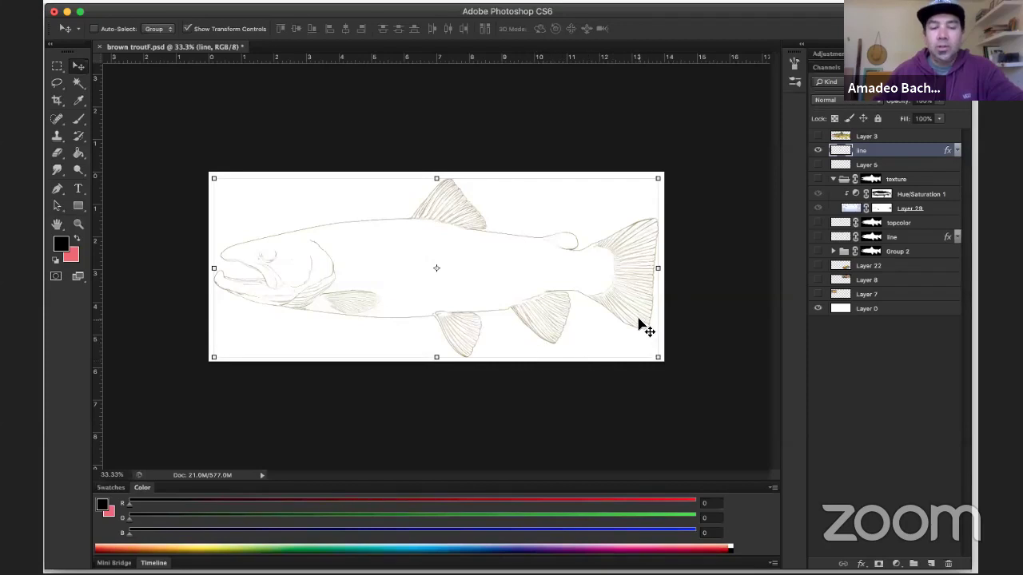
key(super+v)
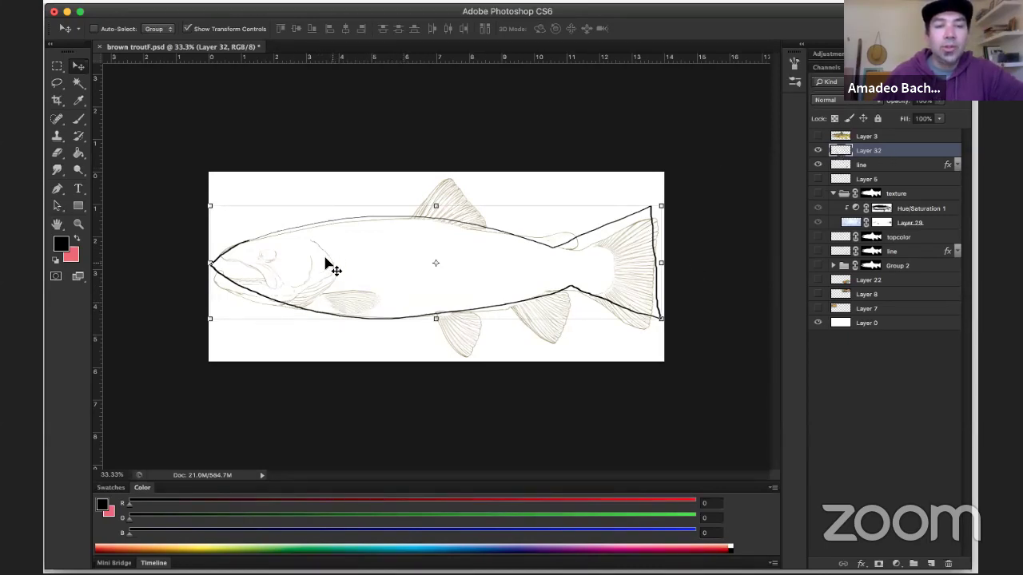
Add another empty layer above the fish outline layer and activate the Brush tool
click(931, 556)
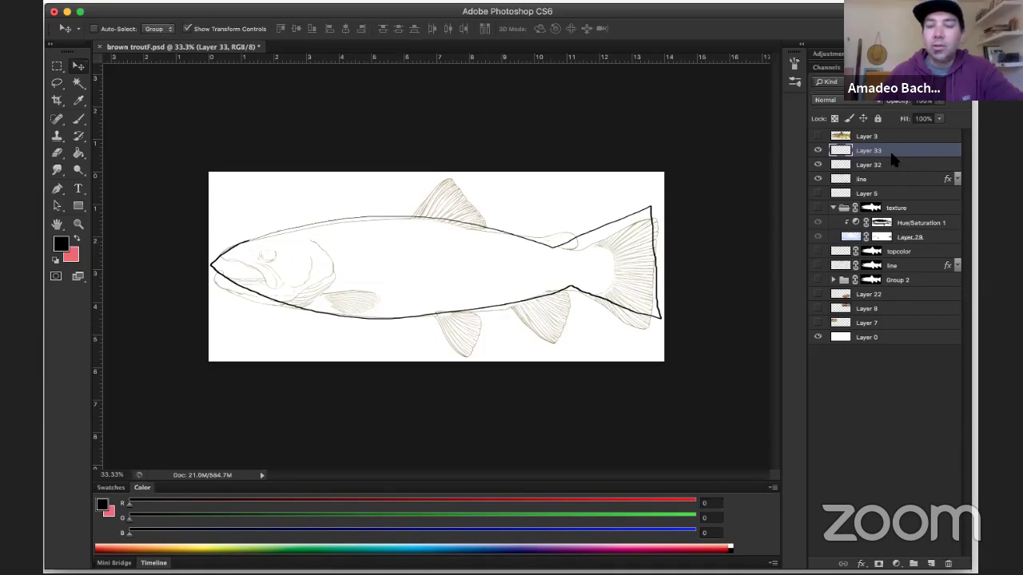
key(b)
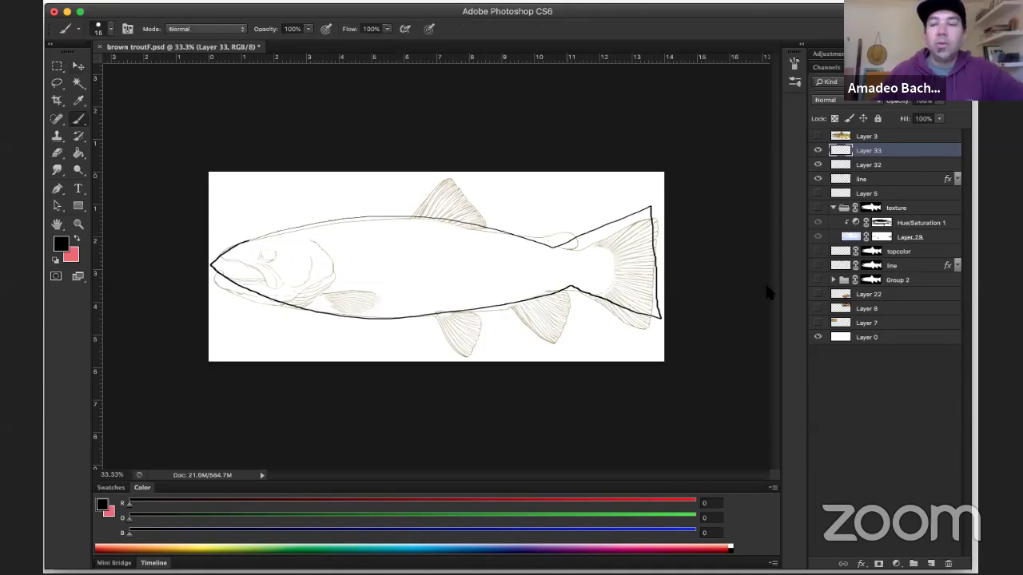
View the reference photos on Layers 22, 8 and 7, leaving only the one on Layer 8 shown
click(818, 296)
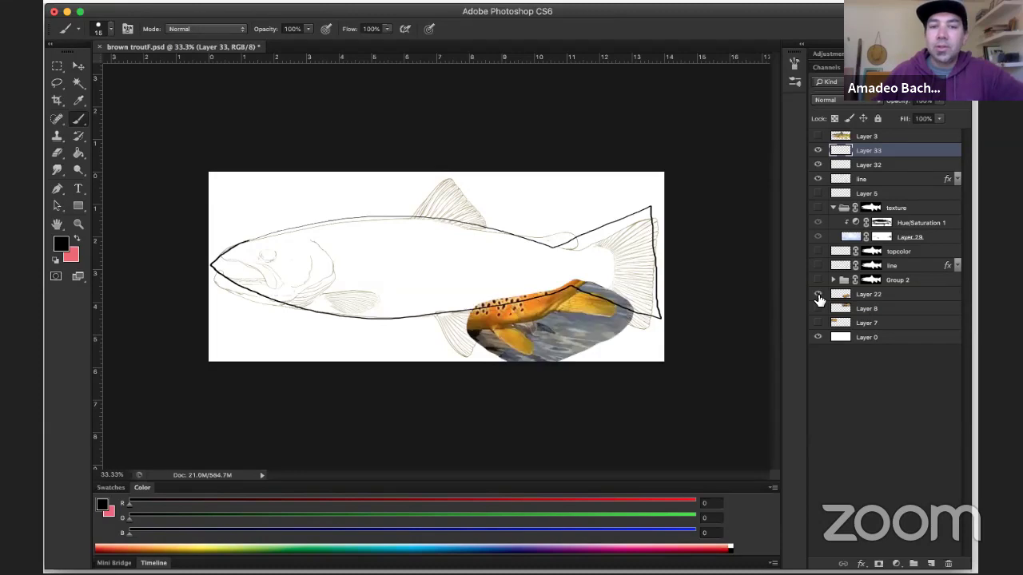
click(818, 295)
click(818, 309)
click(818, 324)
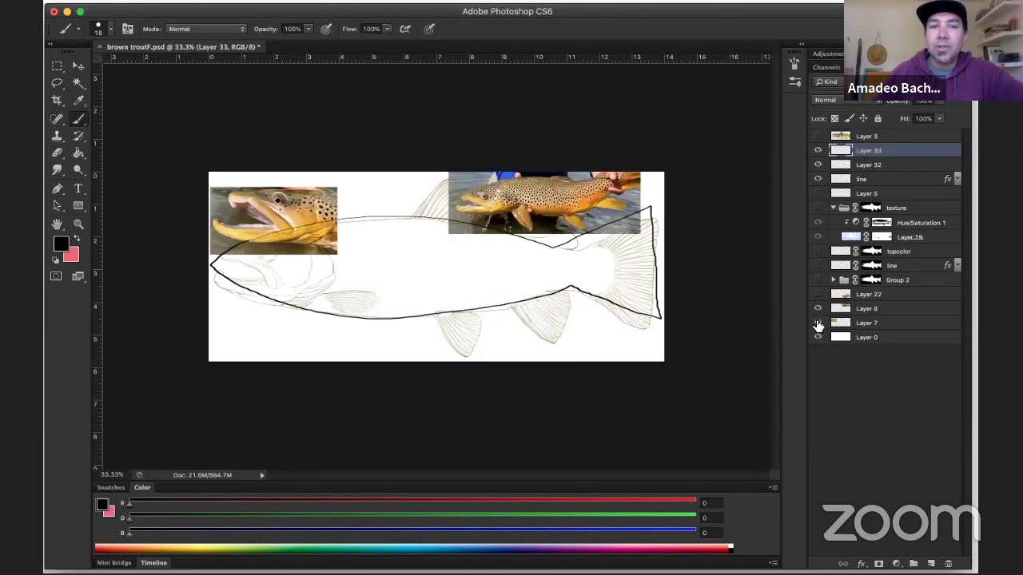
click(818, 324)
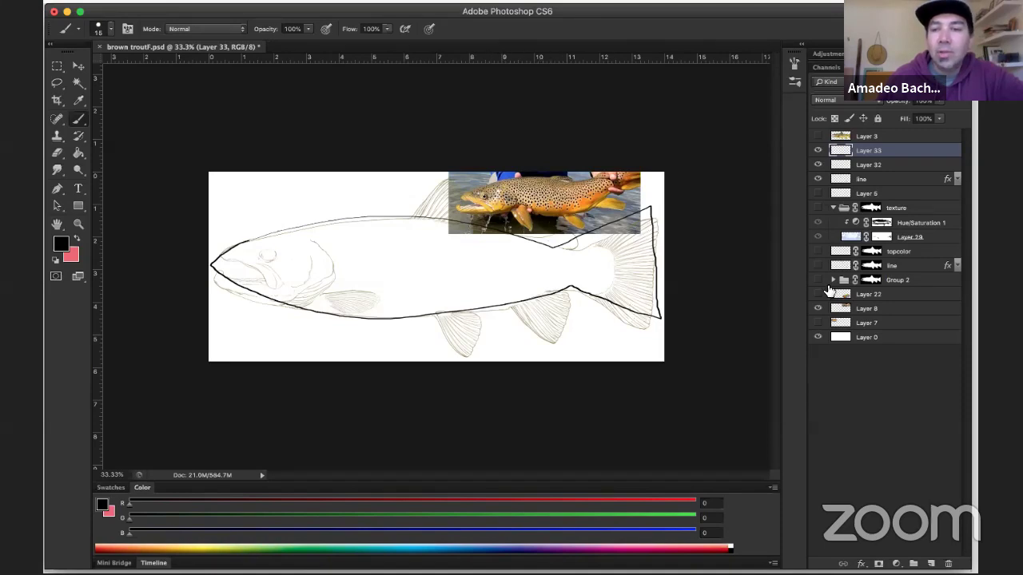
Hide the reference photo on Layer 8 and the simple fish outline on Layer 32
click(817, 308)
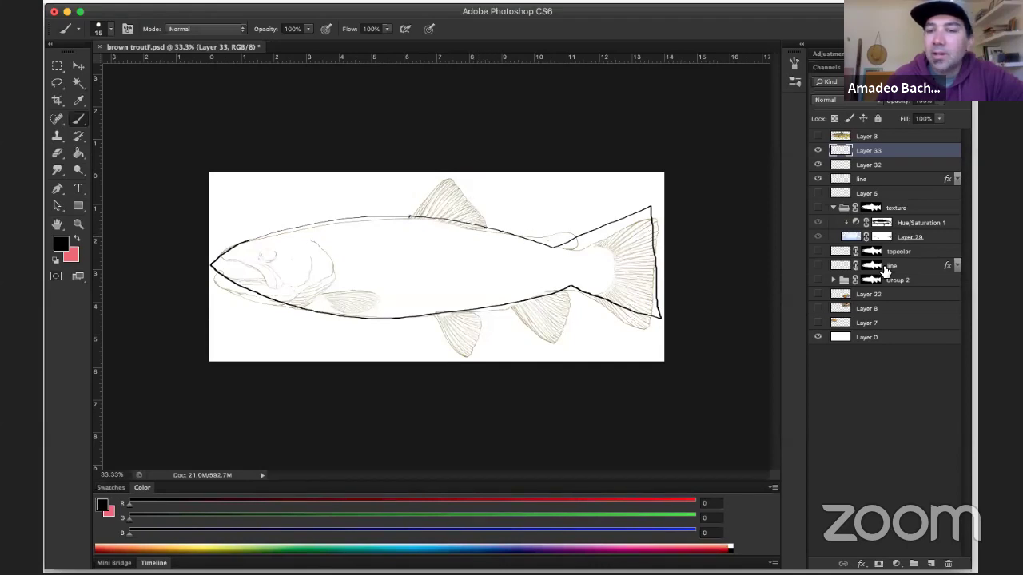
click(817, 165)
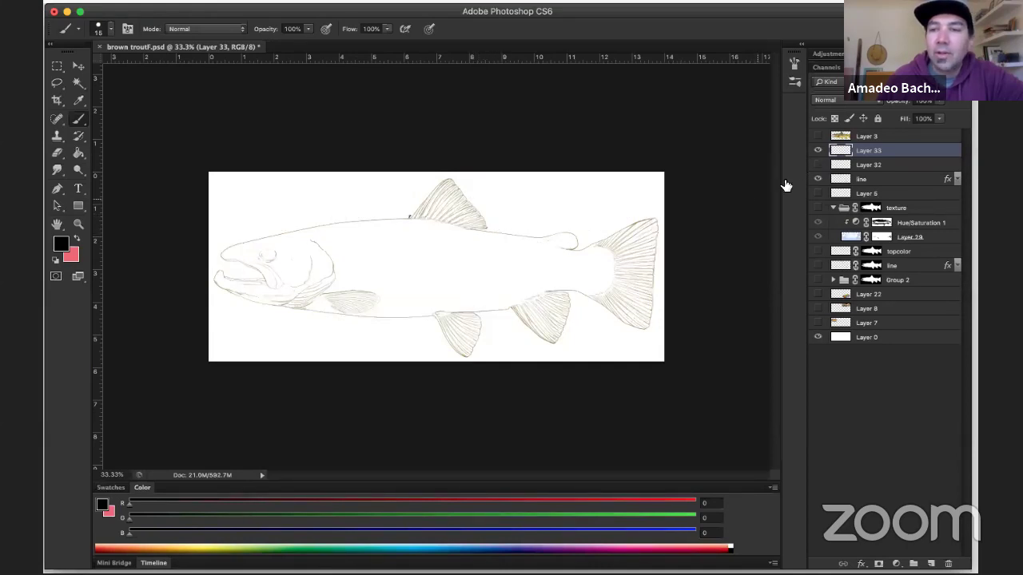
Sketch the curved gill cover edge on Layer 33 over the simple fish outline, with the line drawing hidden and the Layer 8 photo shown
click(817, 165)
click(817, 179)
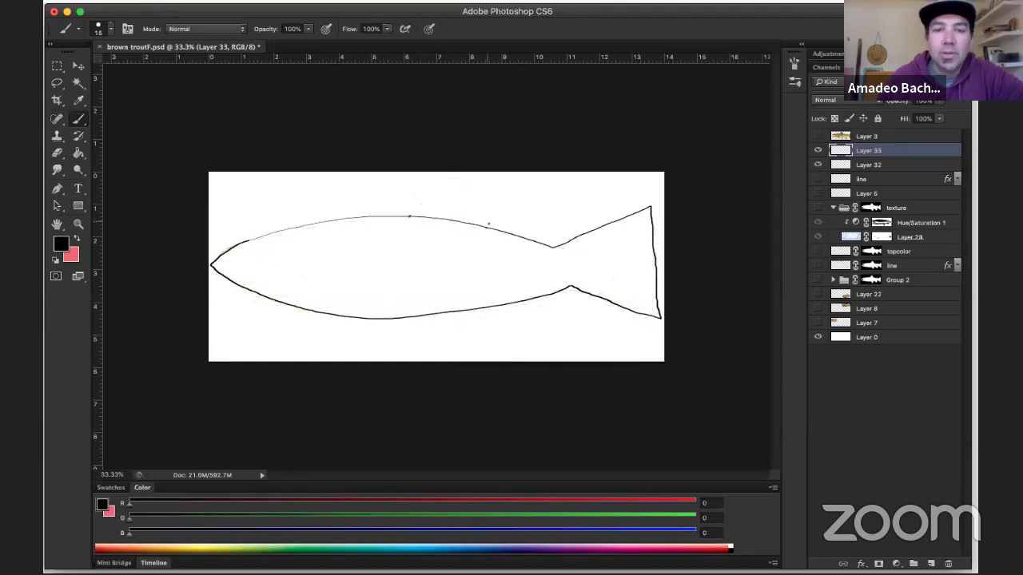
click(817, 308)
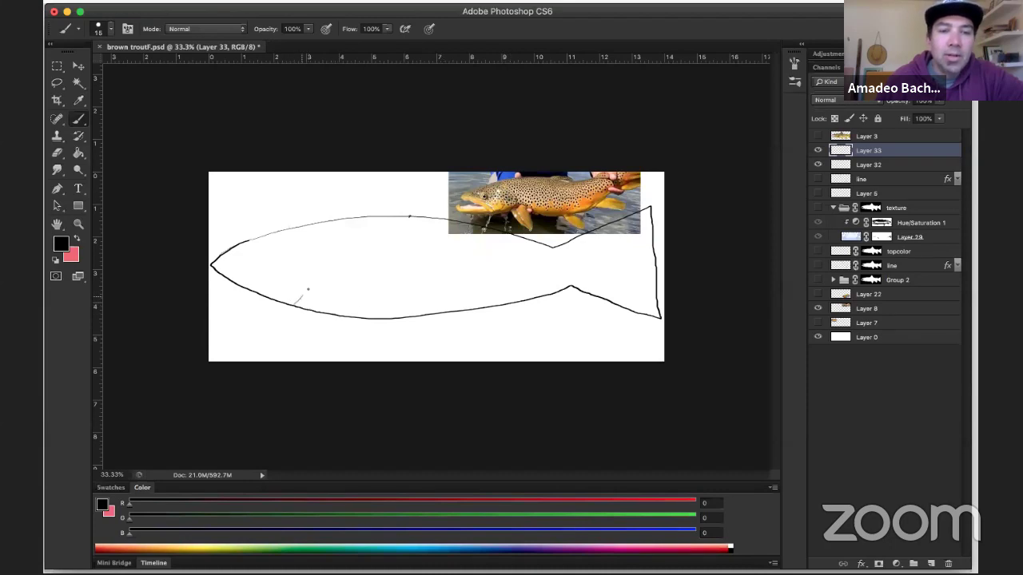
drag(317, 265, 306, 244)
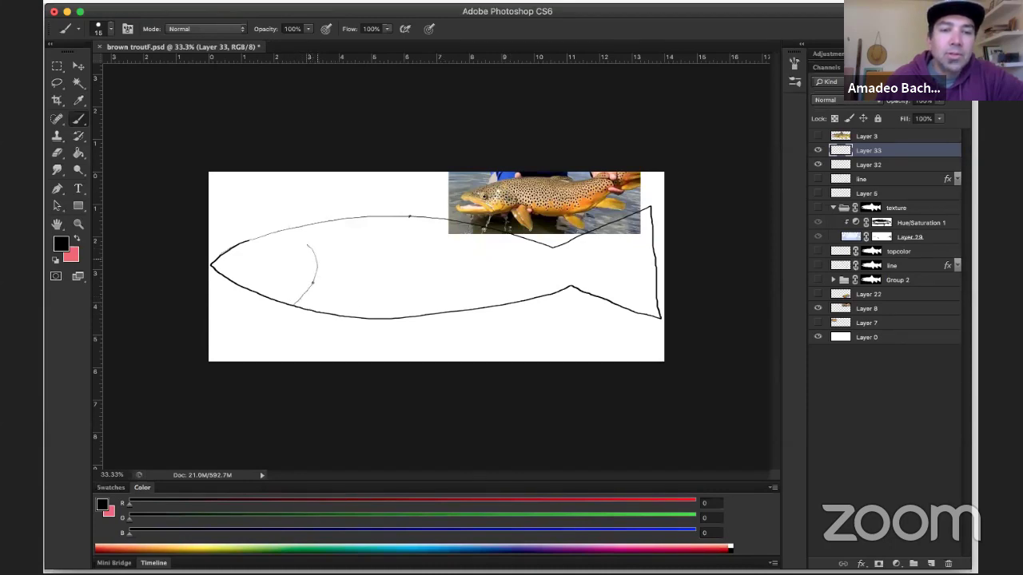
drag(313, 281, 294, 305)
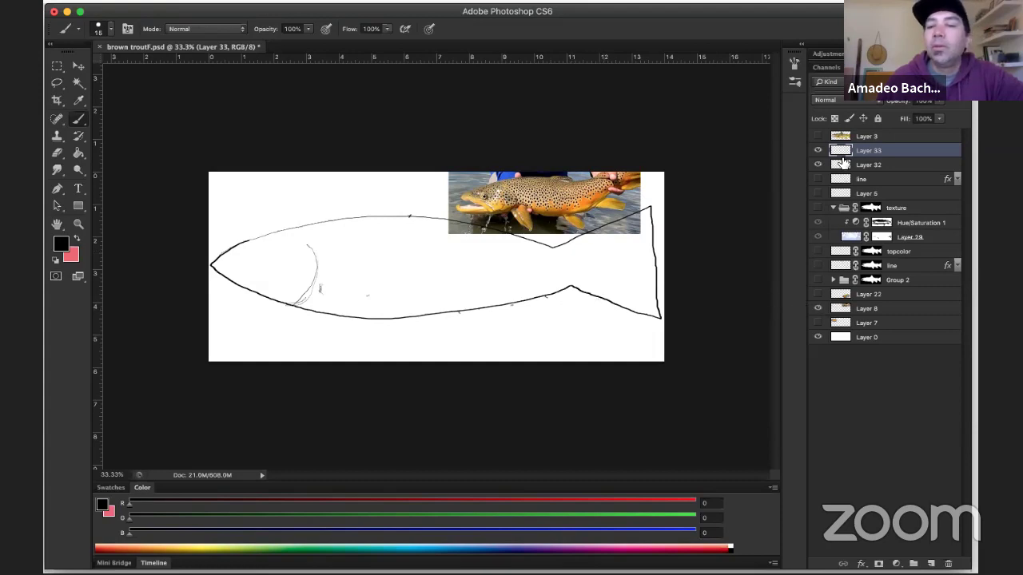
Show the detailed line drawing and compare it with the sketch by hiding and reshowing Layers 33 and 32
click(818, 178)
click(811, 195)
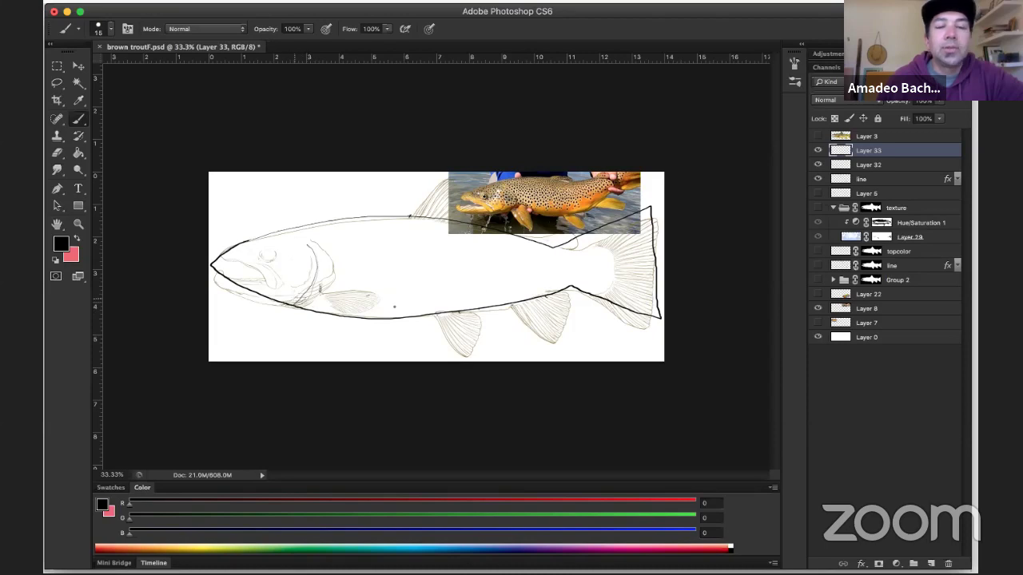
click(817, 151)
click(818, 165)
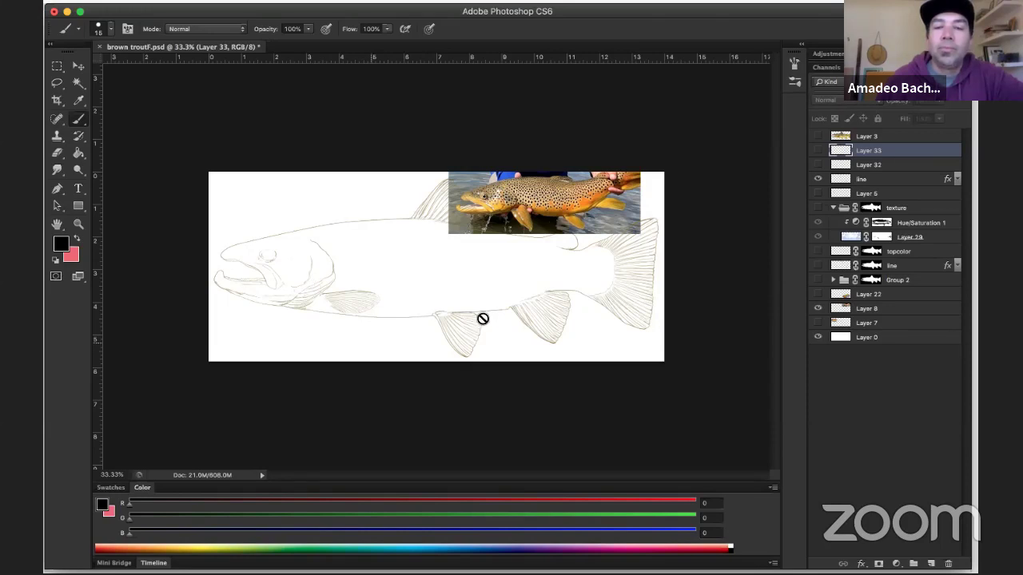
click(818, 165)
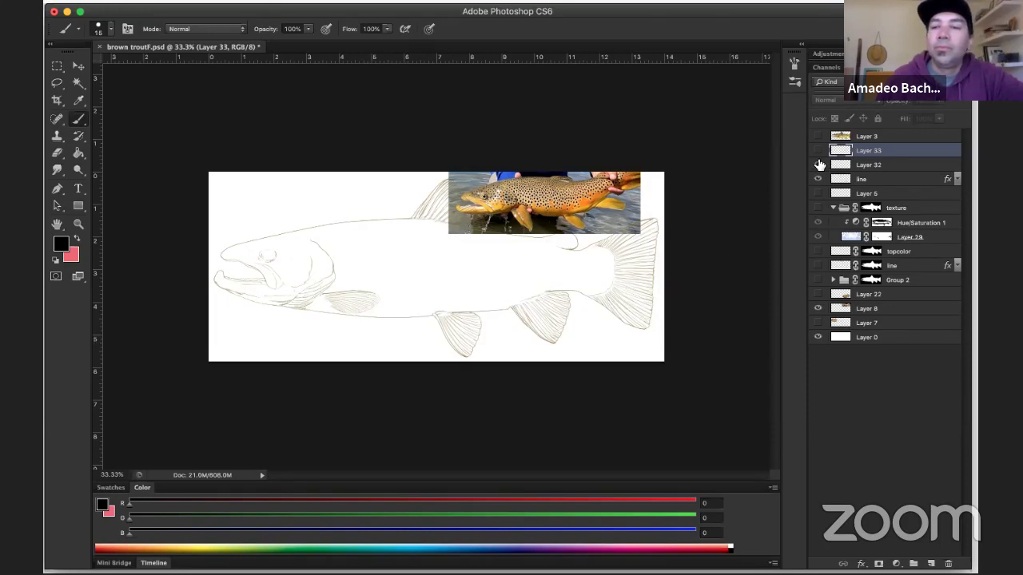
click(817, 150)
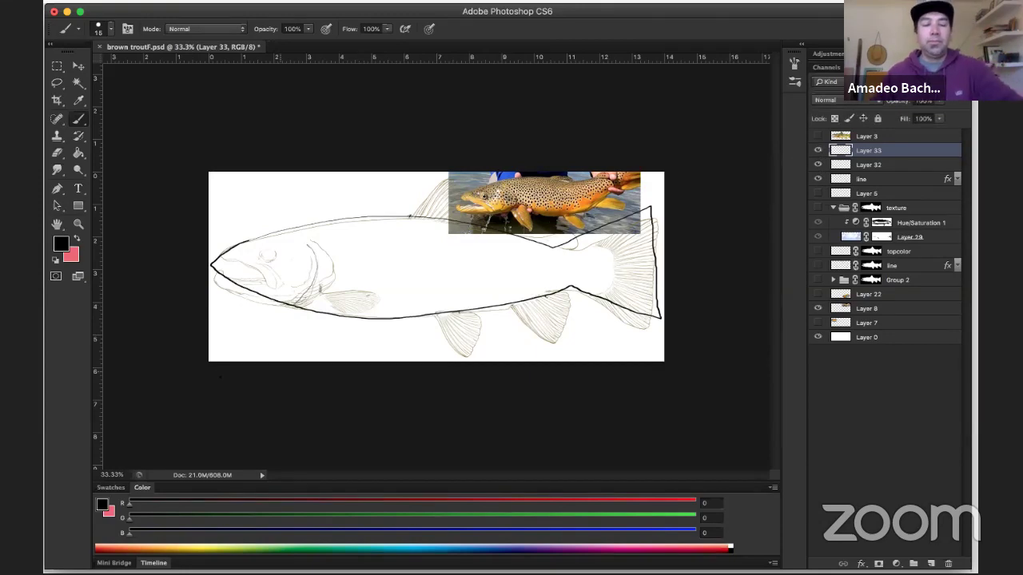
Trace the rear gill cover edge and its inner curve in black on Layer 33, following the detailed line drawing
key(z)
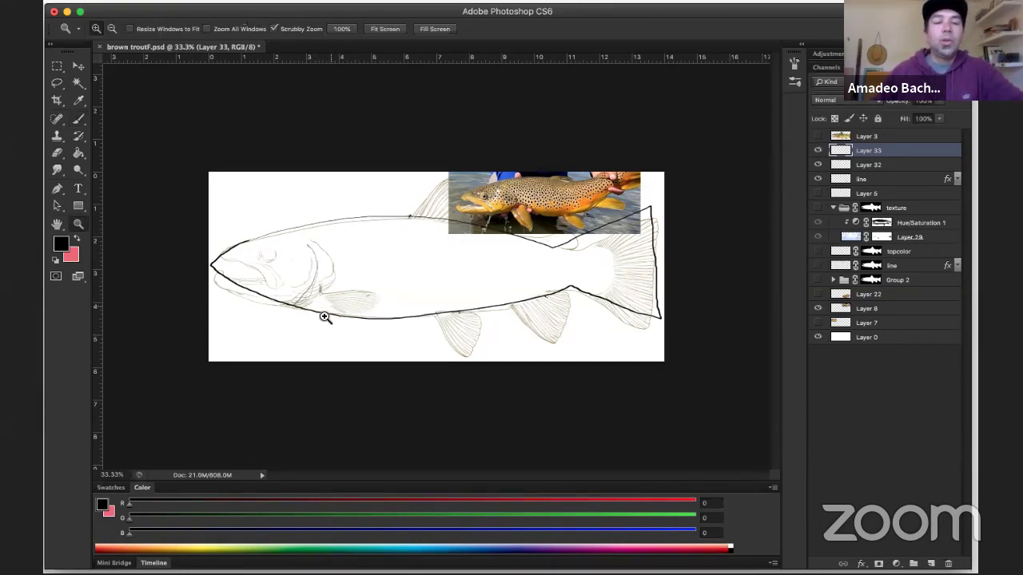
click(322, 312)
click(307, 323)
click(315, 316)
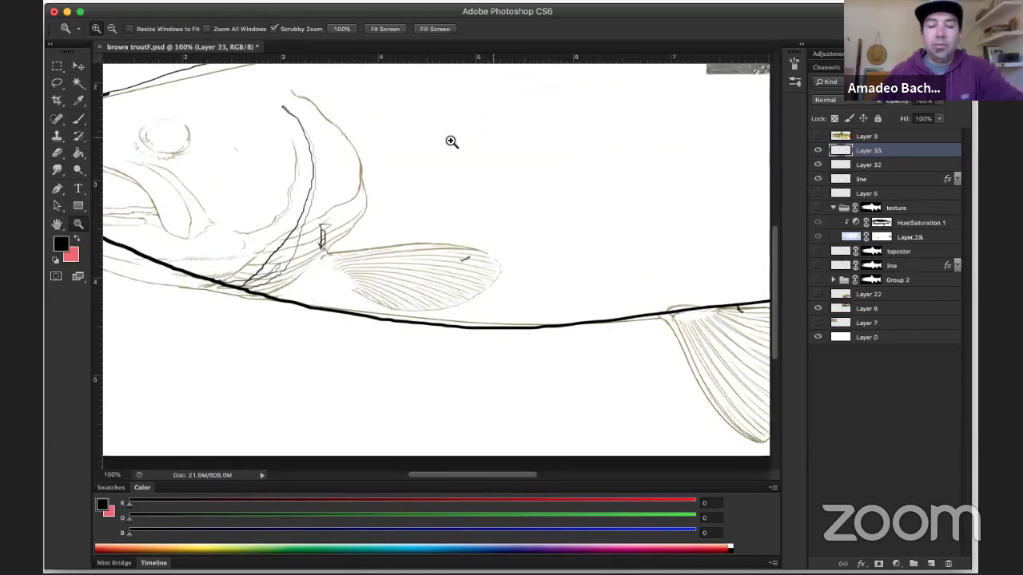
key(b)
mouse_move(311, 103)
mouse_down()
mouse_move(354, 150)
mouse_move(366, 219)
mouse_move(291, 280)
mouse_move(240, 293)
mouse_up()
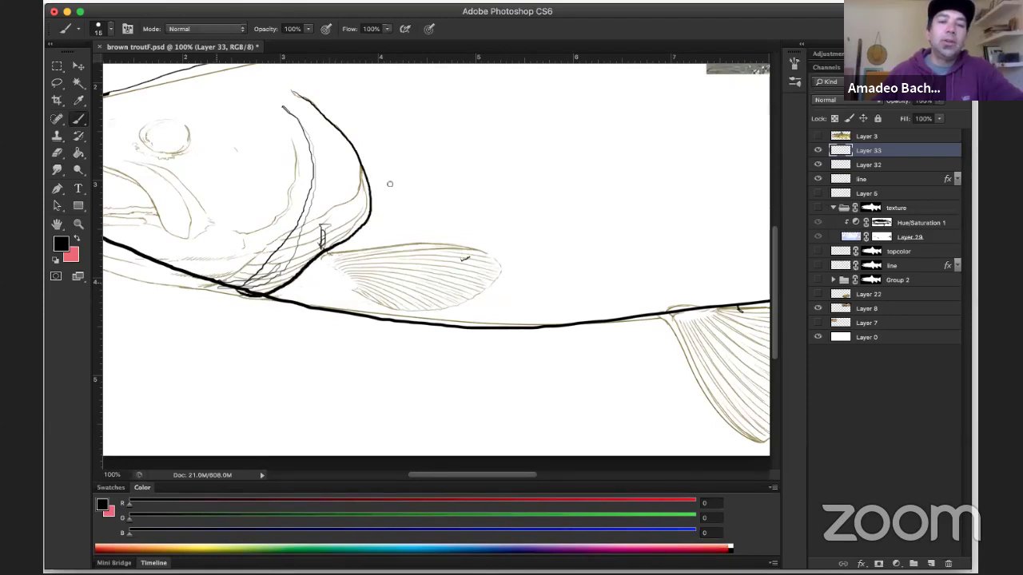
drag(362, 179, 294, 235)
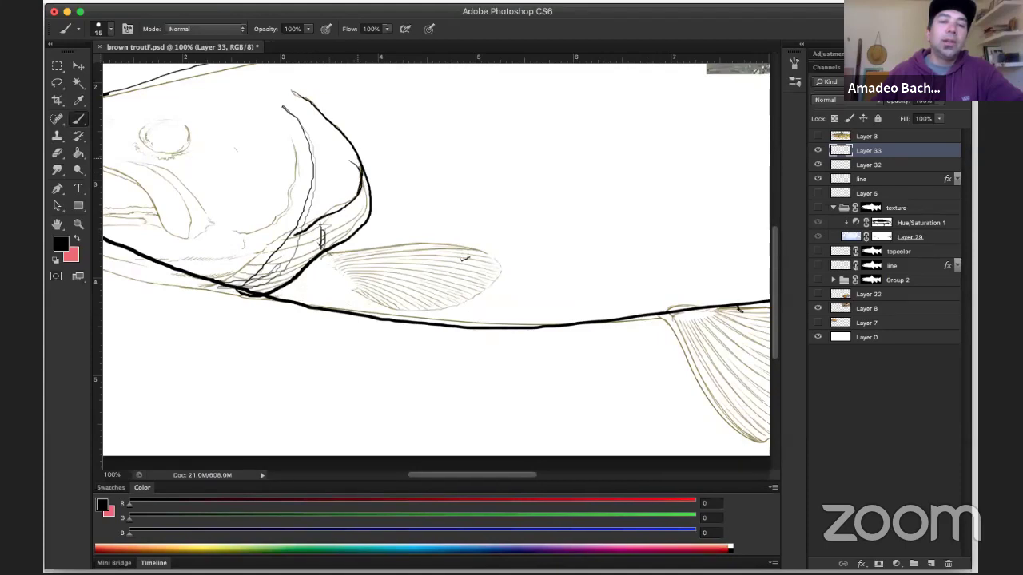
mouse_move(359, 163)
mouse_down()
mouse_move(355, 202)
mouse_move(316, 220)
mouse_up()
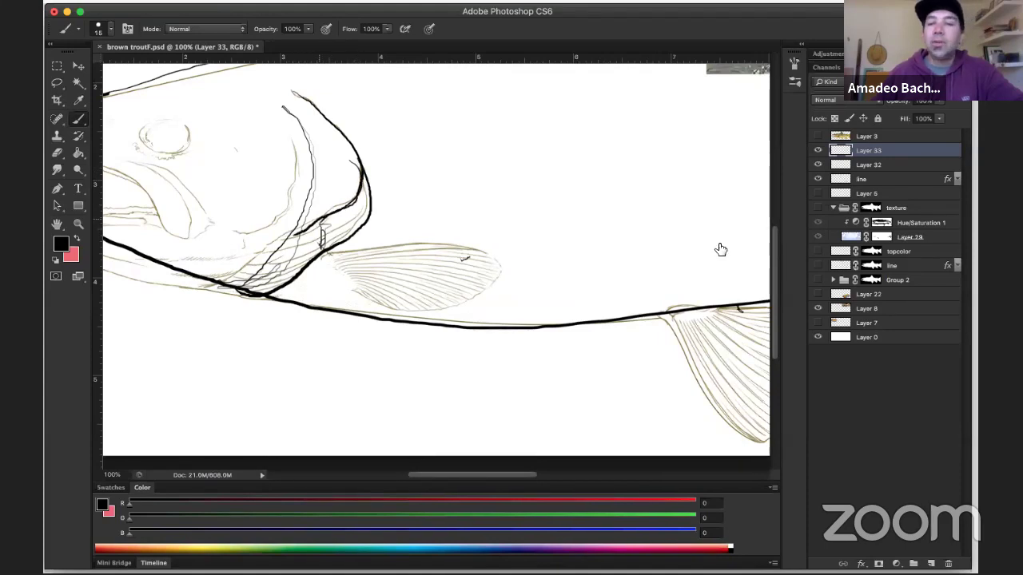
Examine the gill cover and pectoral fin base on the Layer 8 trout photo and compare them with the whole drawing
scroll(641, 203, right, 5)
scroll(641, 203, up, 3)
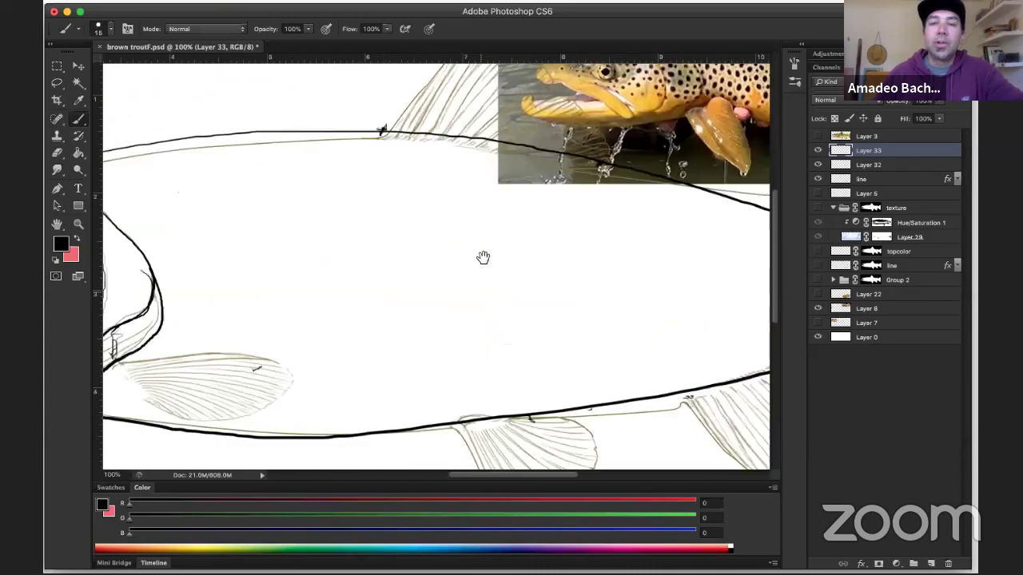
scroll(301, 301, right, 9)
scroll(301, 301, up, 5)
key(z)
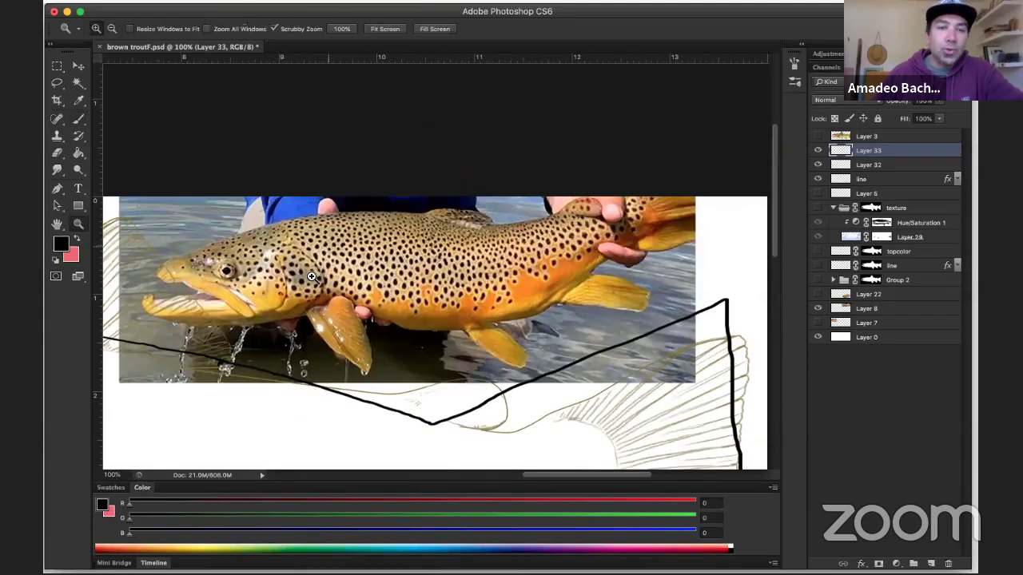
click(308, 288)
click(327, 302)
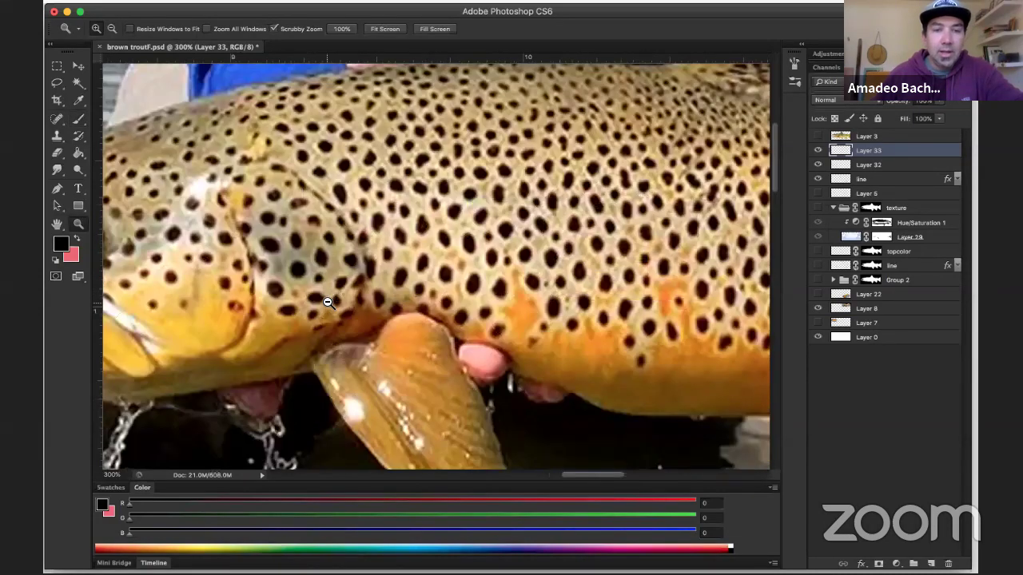
scroll(331, 297, up, 3)
scroll(402, 237, left, 3)
alt+click(446, 137)
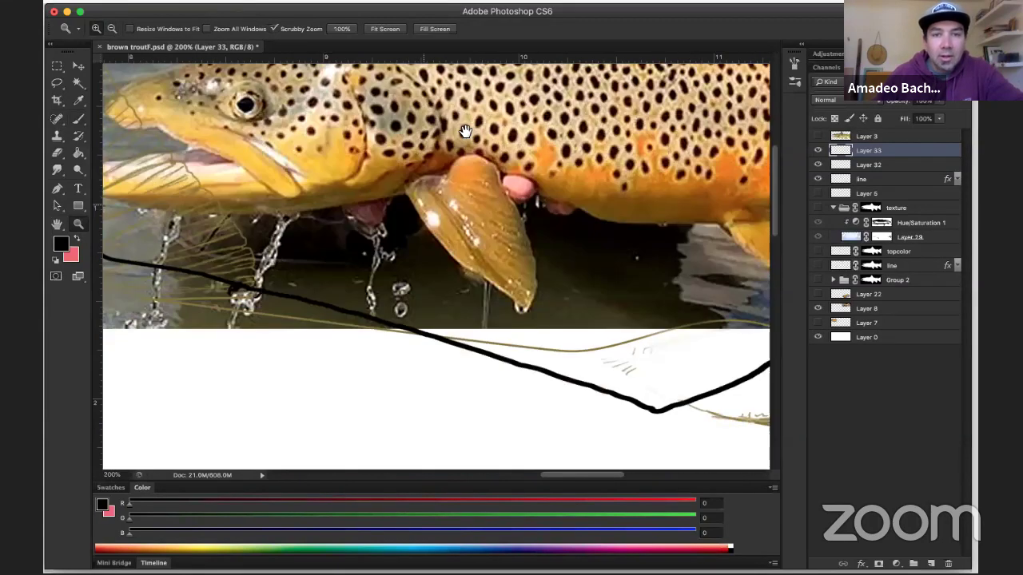
scroll(440, 128, up, 1)
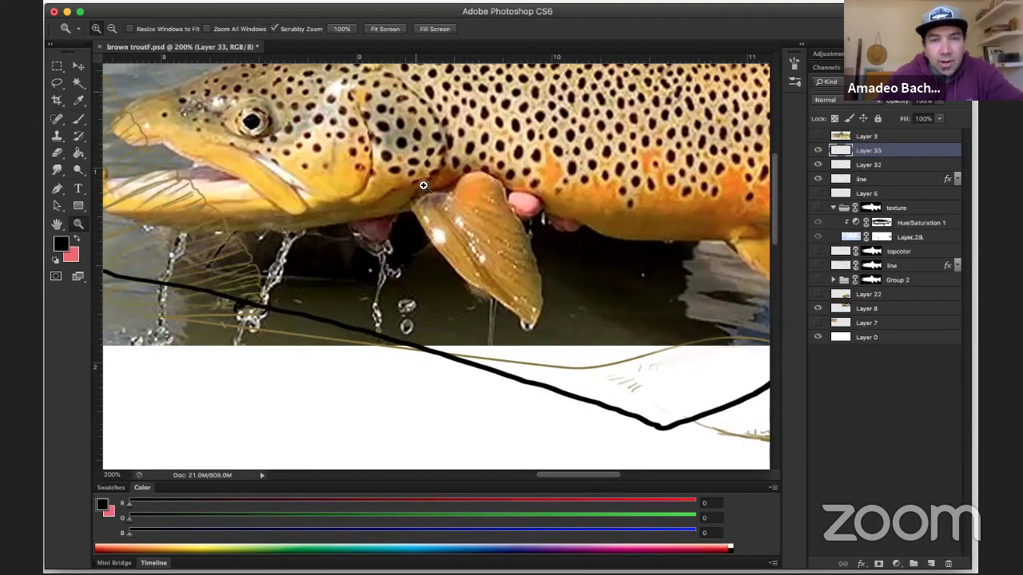
alt+click(320, 227)
alt+click(271, 298)
alt+click(298, 294)
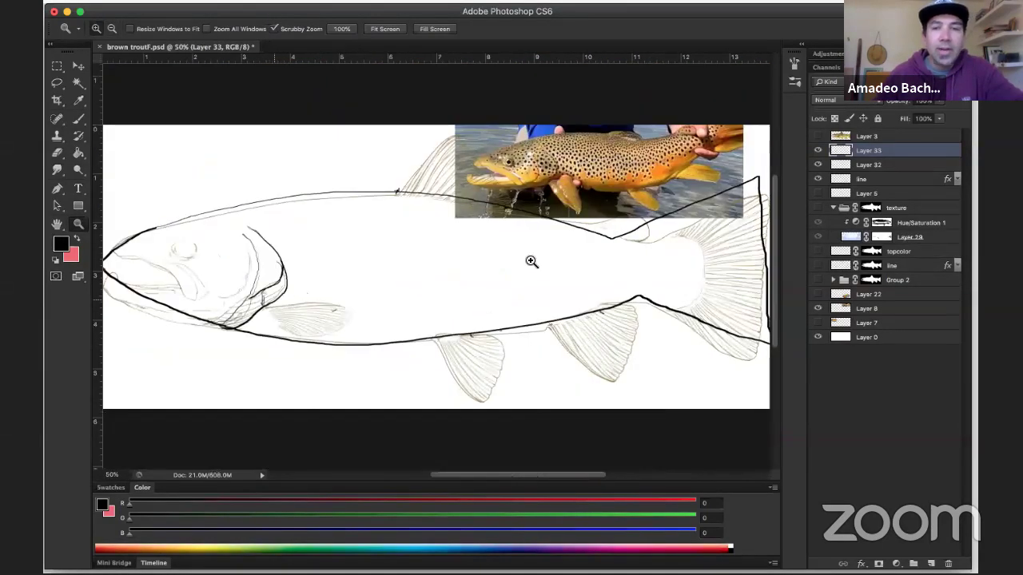
scroll(529, 263, left, 2)
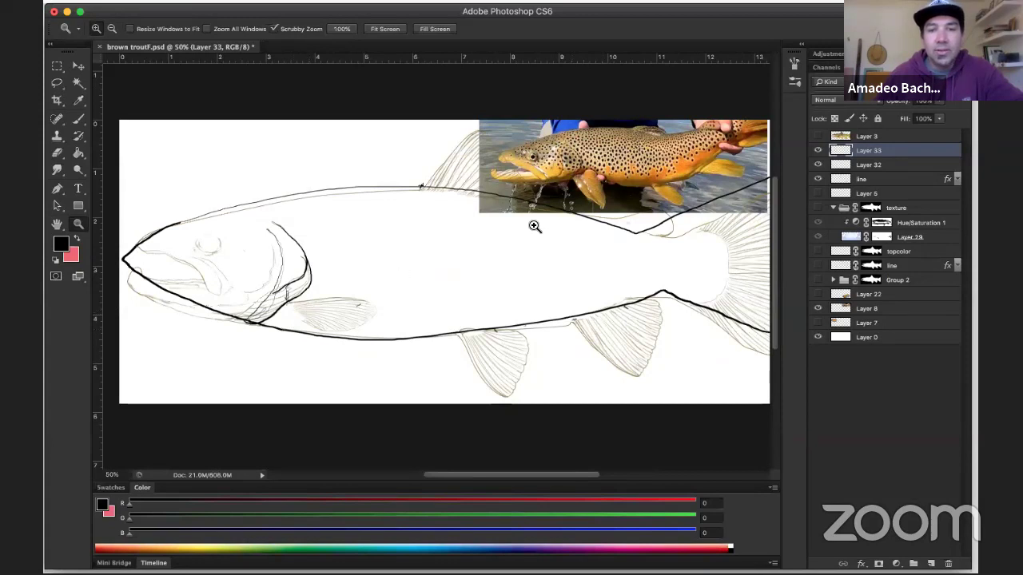
View the open-mouthed head photo on Layer 7, and hide it together with the photo on Layer 8
click(817, 324)
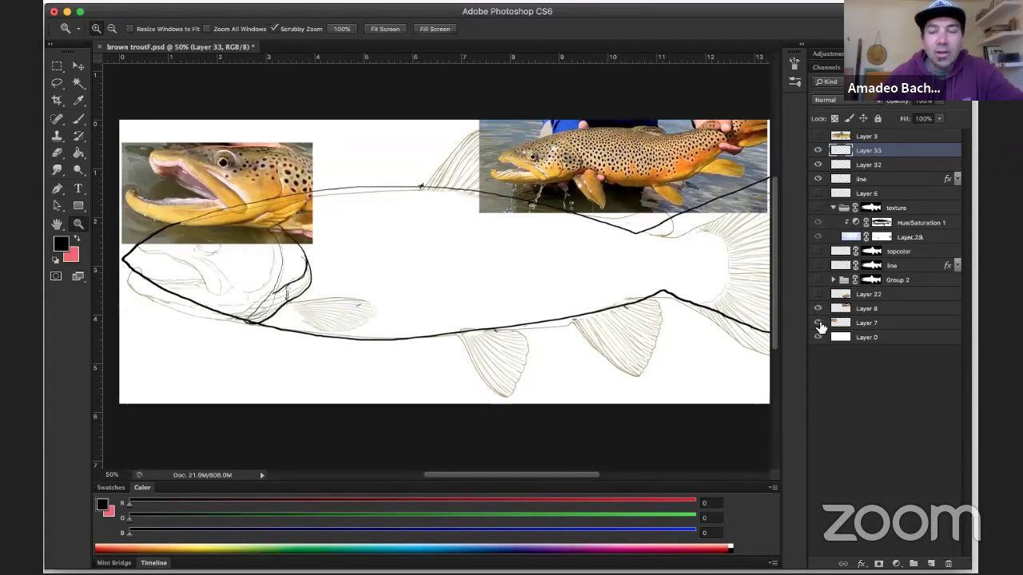
click(817, 323)
click(817, 308)
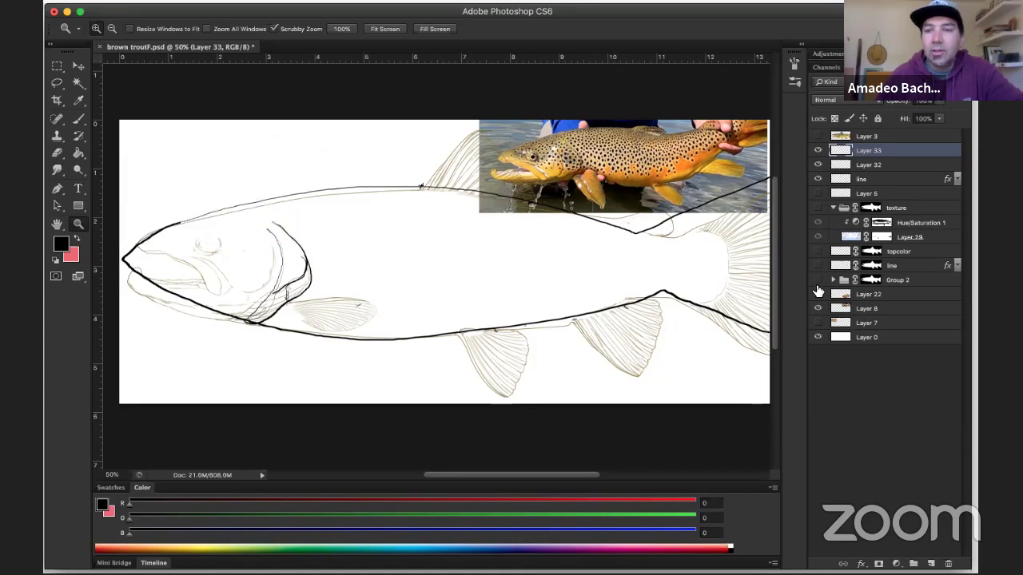
Show the finished colour trout on Layer 3, scale it down to about 33%, and place it above the outlined fish's head
click(818, 137)
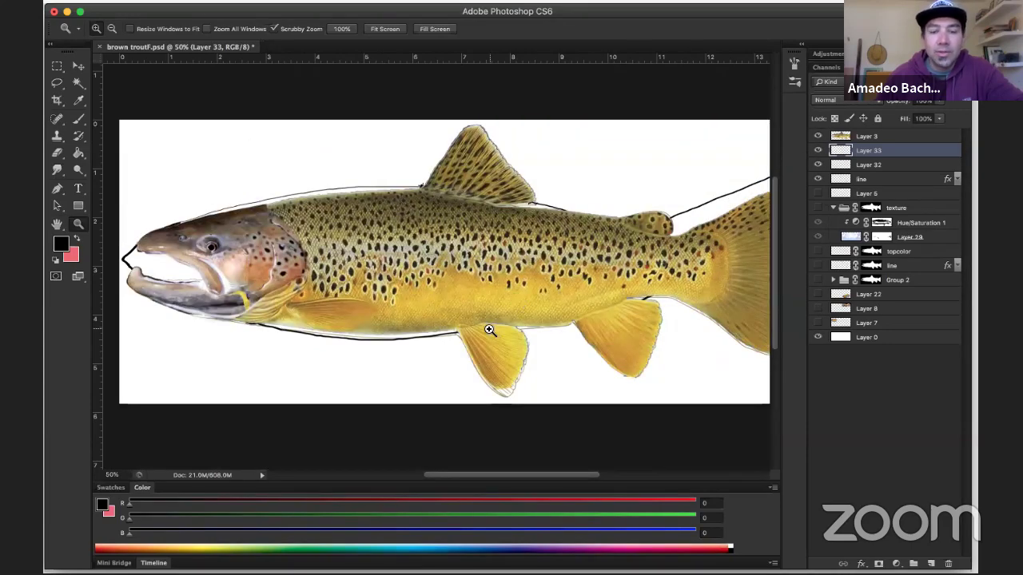
key(v)
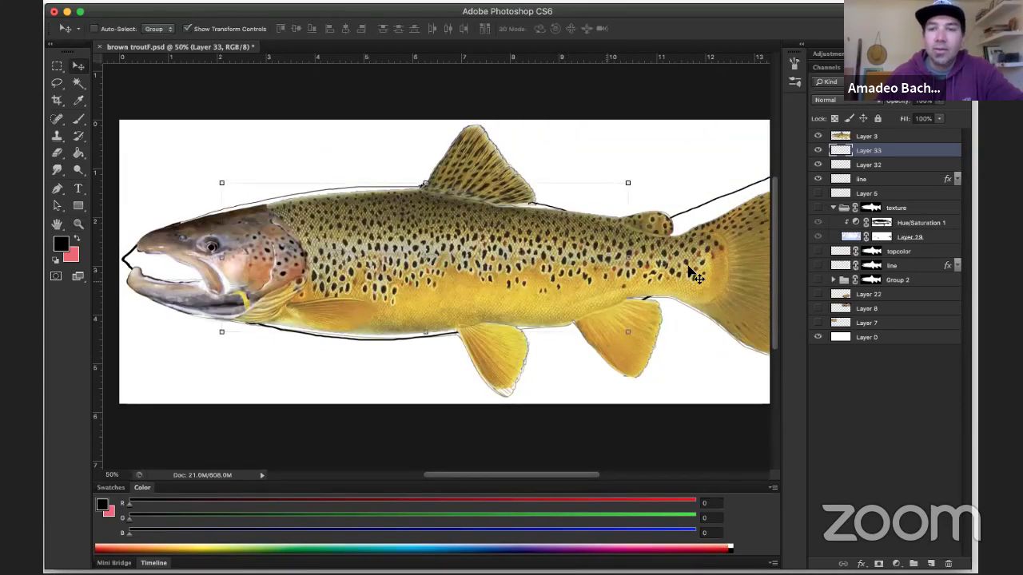
click(893, 138)
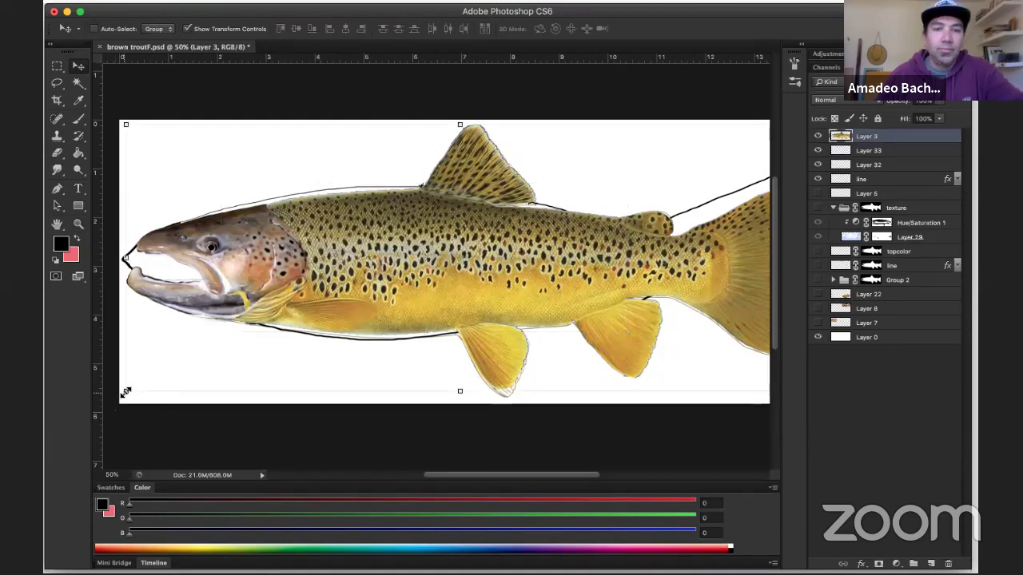
mouse_move(126, 392)
mouse_down()
mouse_move(164, 351)
mouse_move(453, 207)
mouse_up()
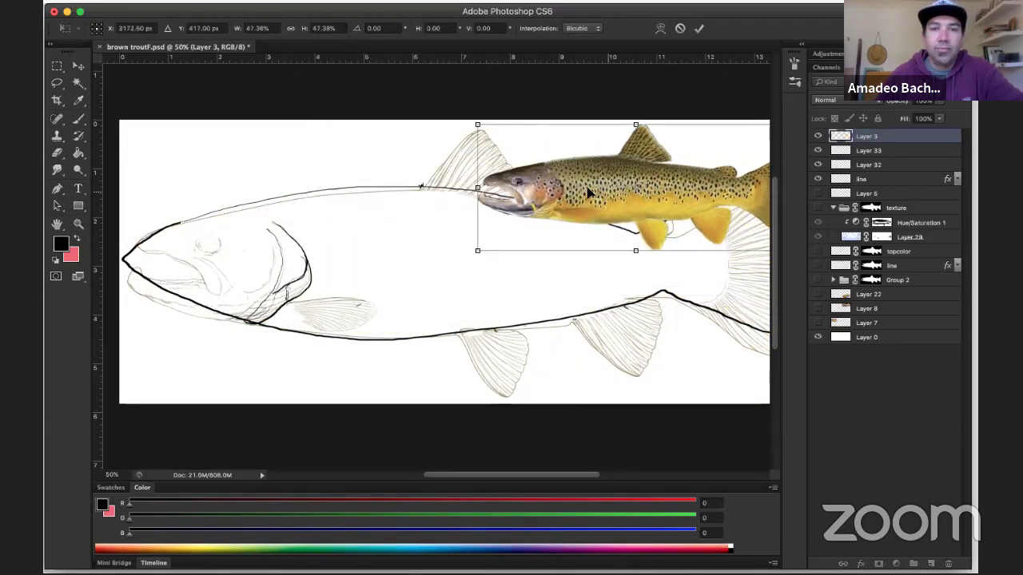
drag(591, 191, 245, 180)
drag(455, 243, 350, 200)
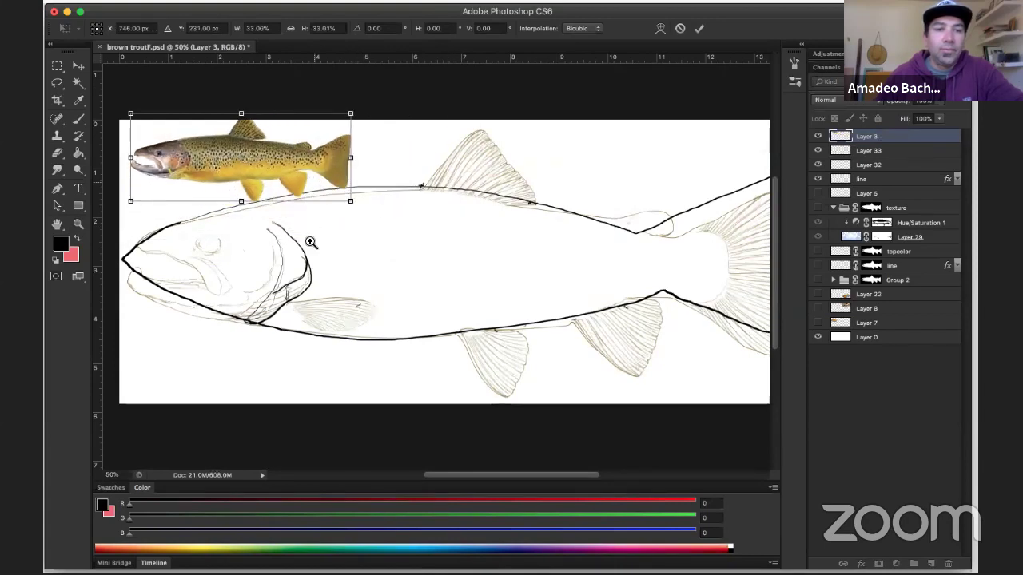
key(Return)
key(z)
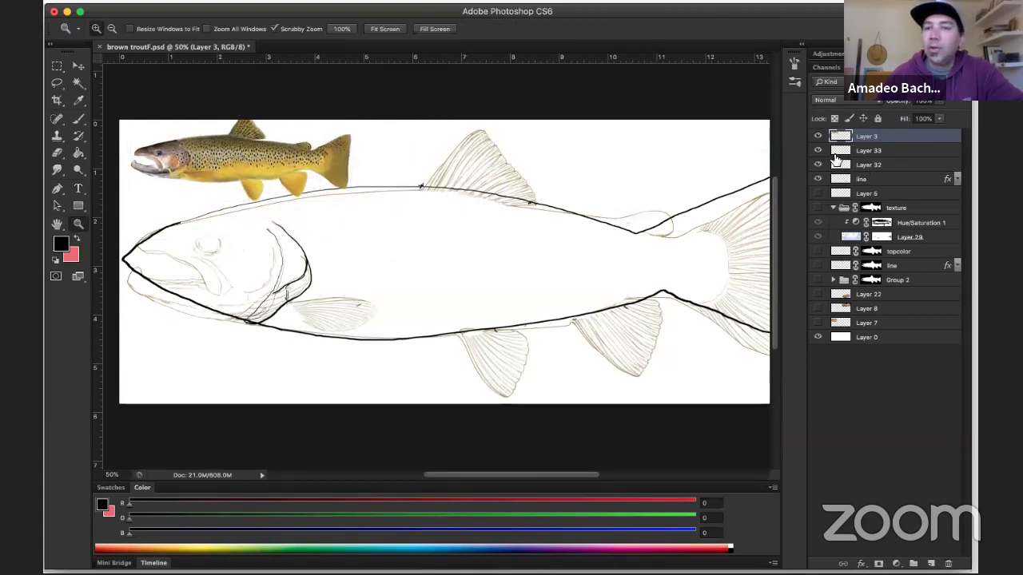
Hide the detailed line drawing and mark the pectoral fin base in black just behind the gill cover
click(817, 178)
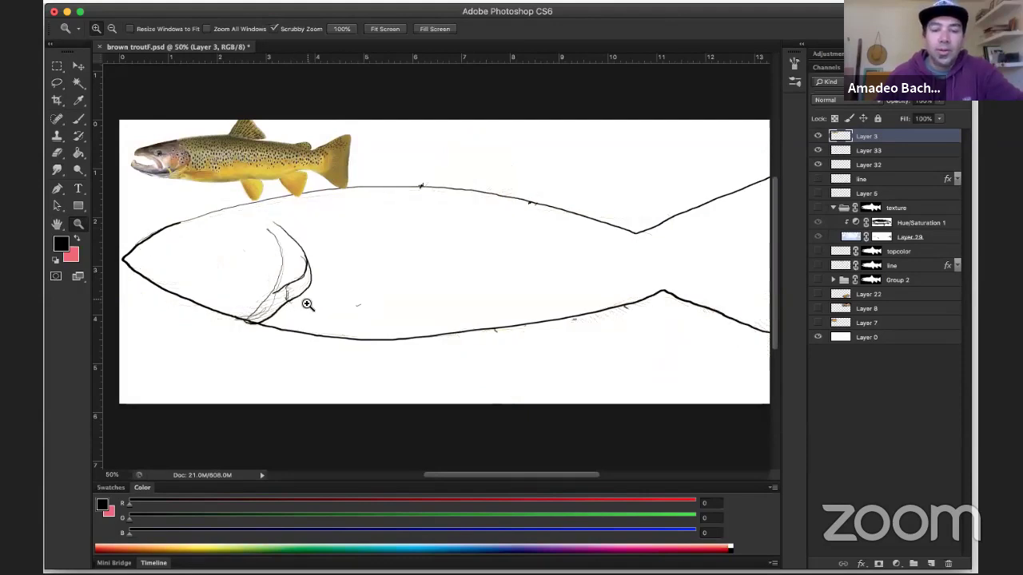
key(b)
key(z)
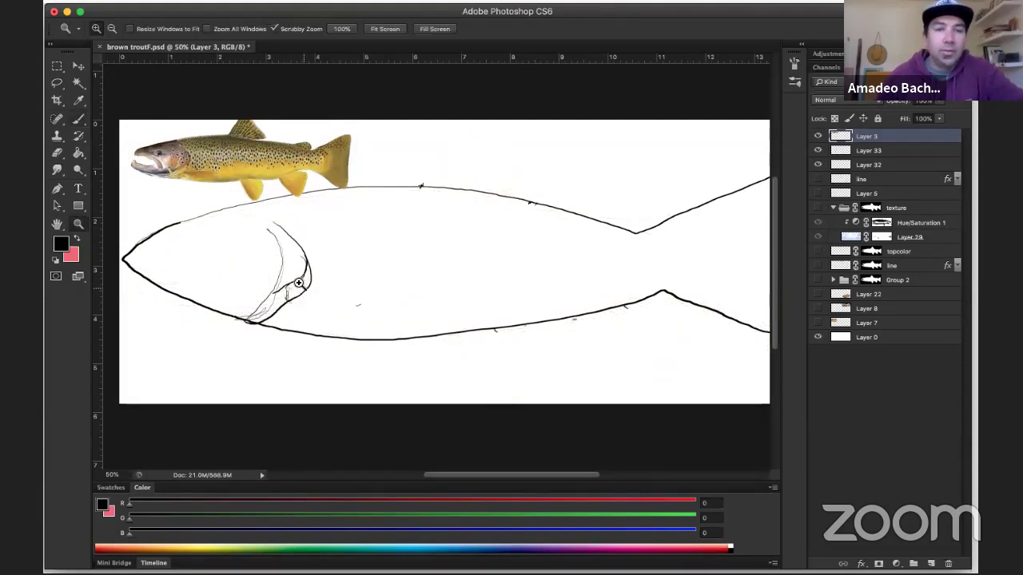
click(297, 281)
drag(349, 290, 414, 300)
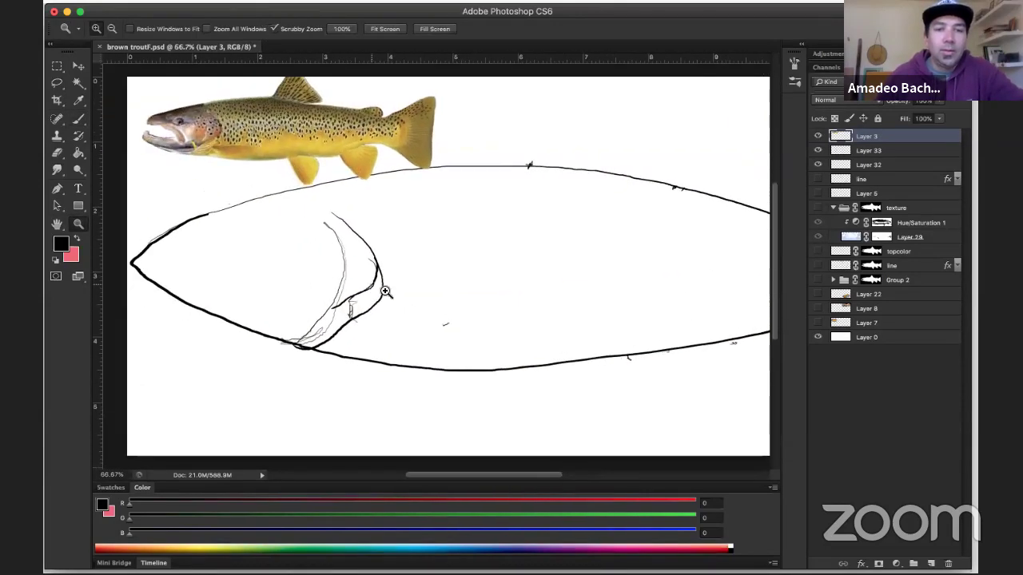
key(b)
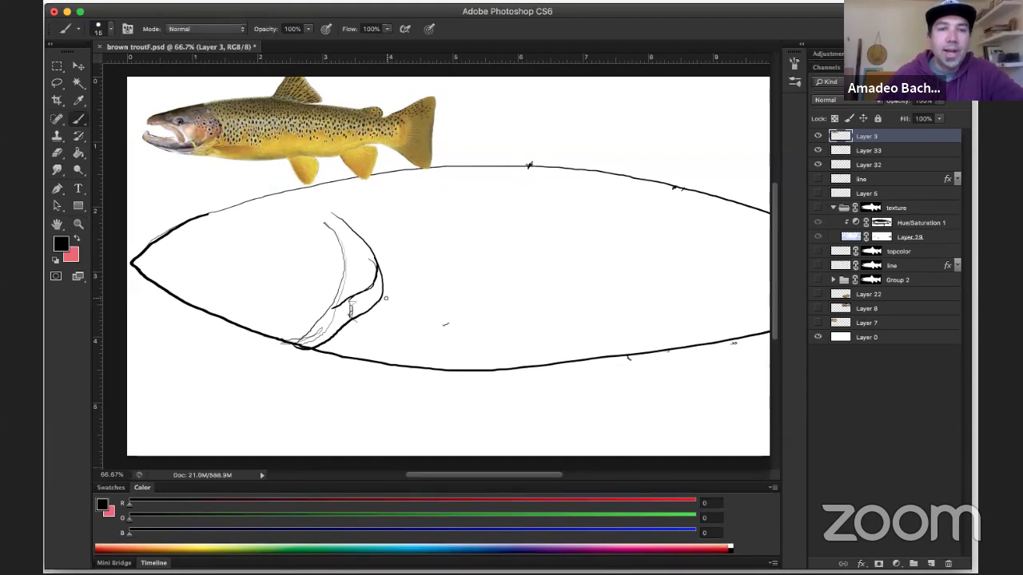
mouse_move(387, 306)
mouse_down()
mouse_move(381, 329)
mouse_move(383, 306)
mouse_up()
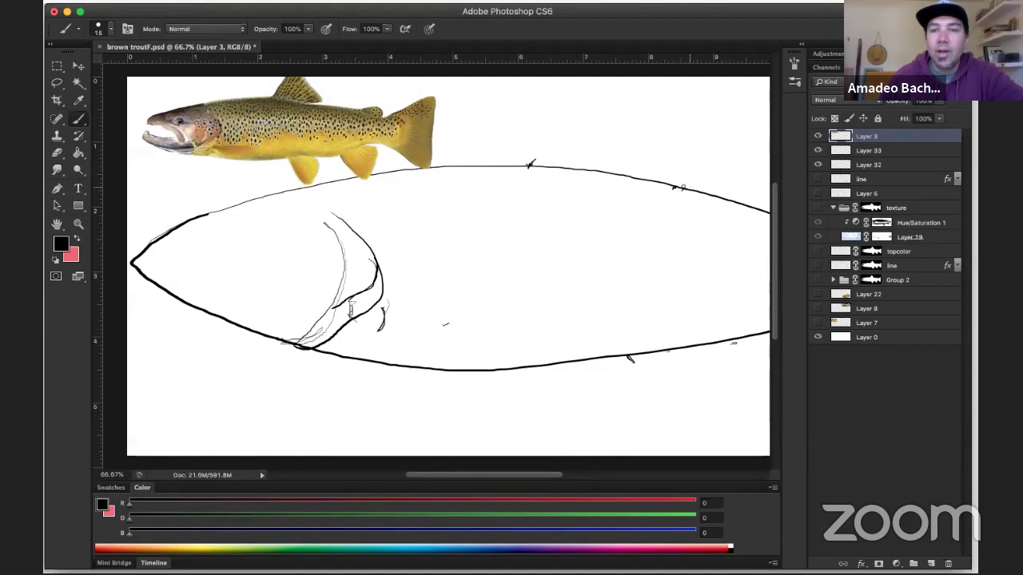
Sketch the small rounded adipose fin in black on the back, just in front of the tail
scroll(684, 232, down, 3)
scroll(684, 232, right, 5)
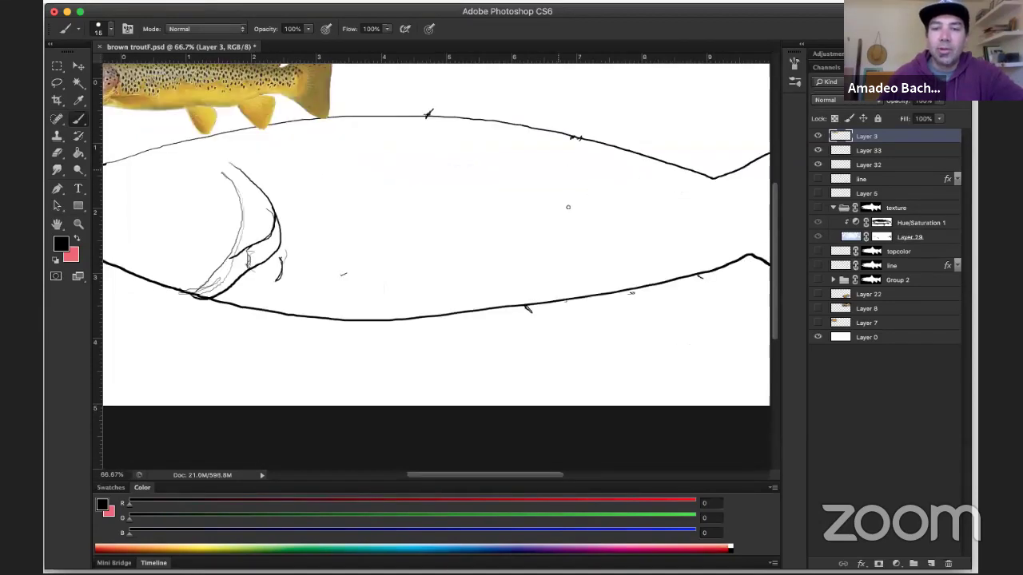
scroll(563, 252, down, 1)
scroll(563, 251, right, 2)
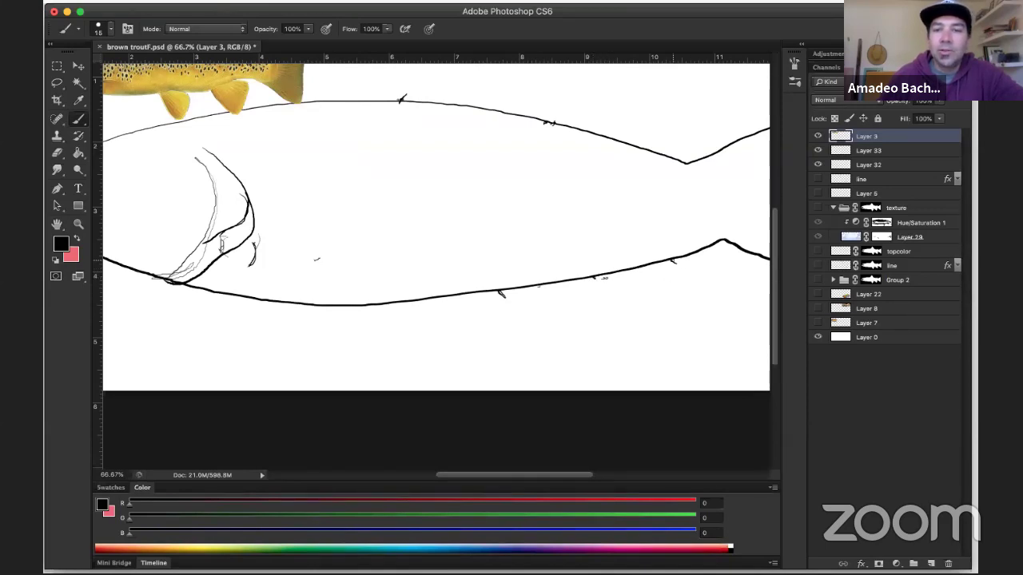
scroll(555, 162, up, 5)
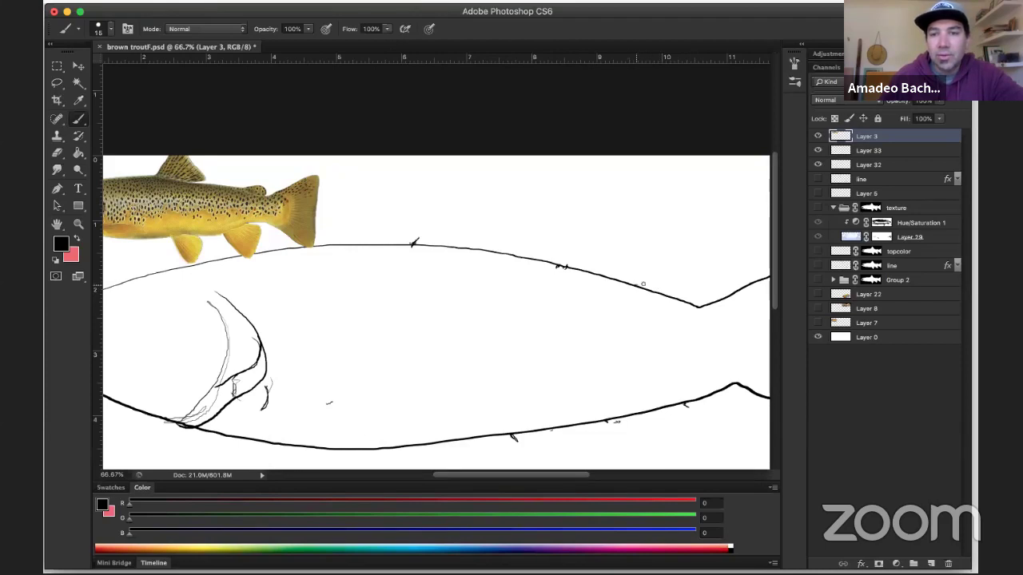
mouse_move(638, 284)
mouse_down()
mouse_move(674, 280)
mouse_move(689, 297)
mouse_up()
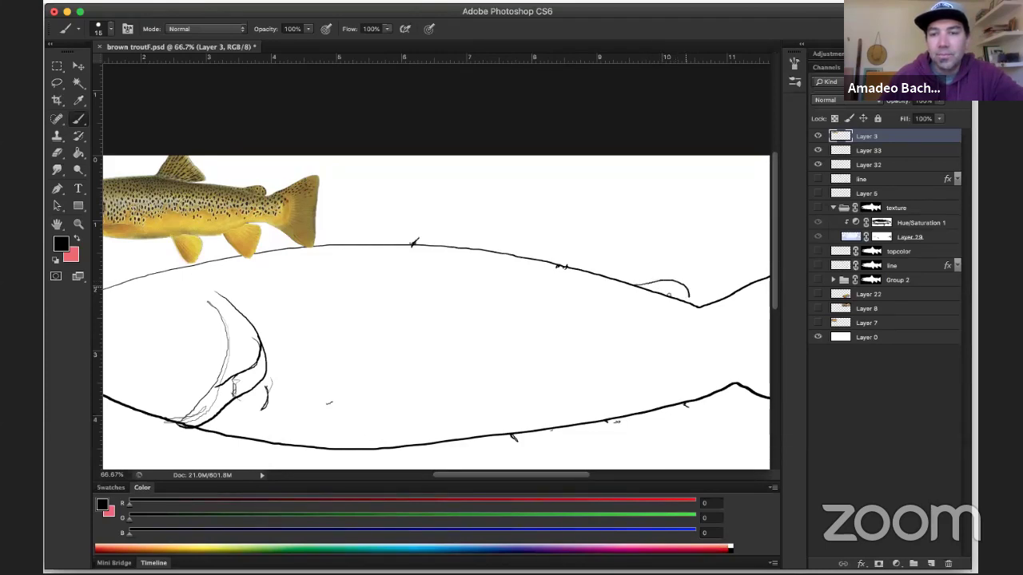
scroll(612, 320, right, 1)
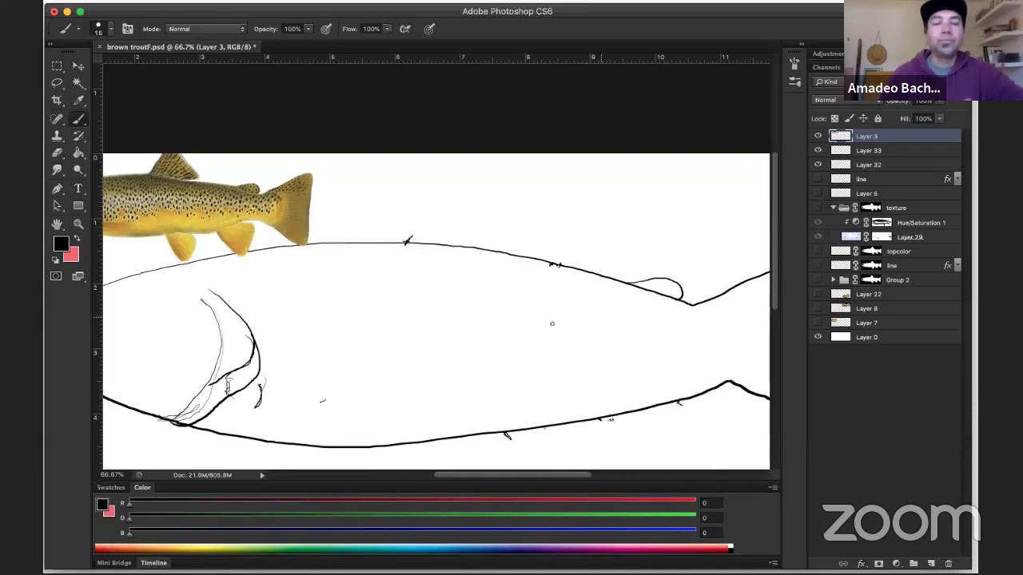
Nudge the small colour trout on Layer 3 slightly downward
key(z)
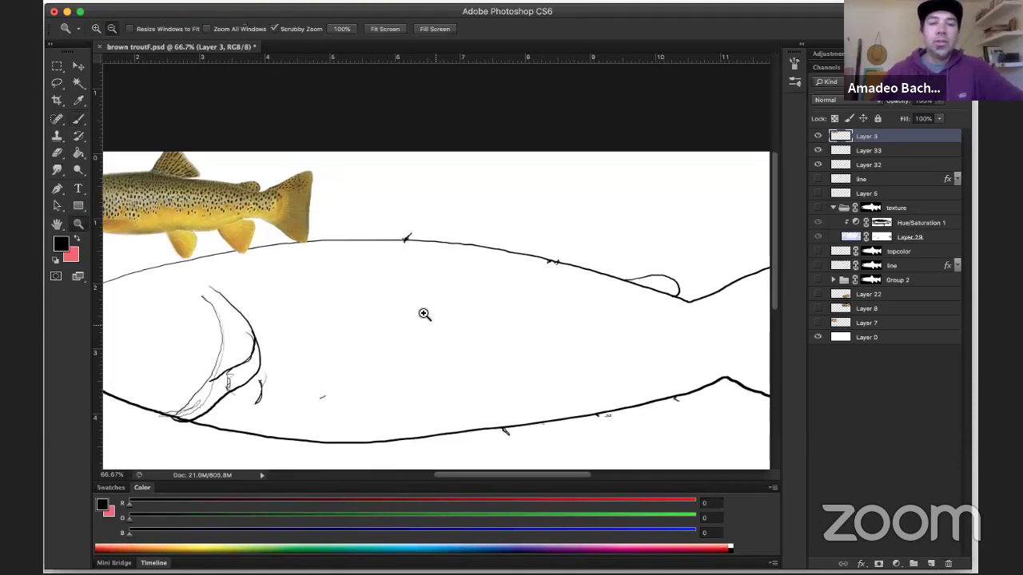
alt+click(415, 305)
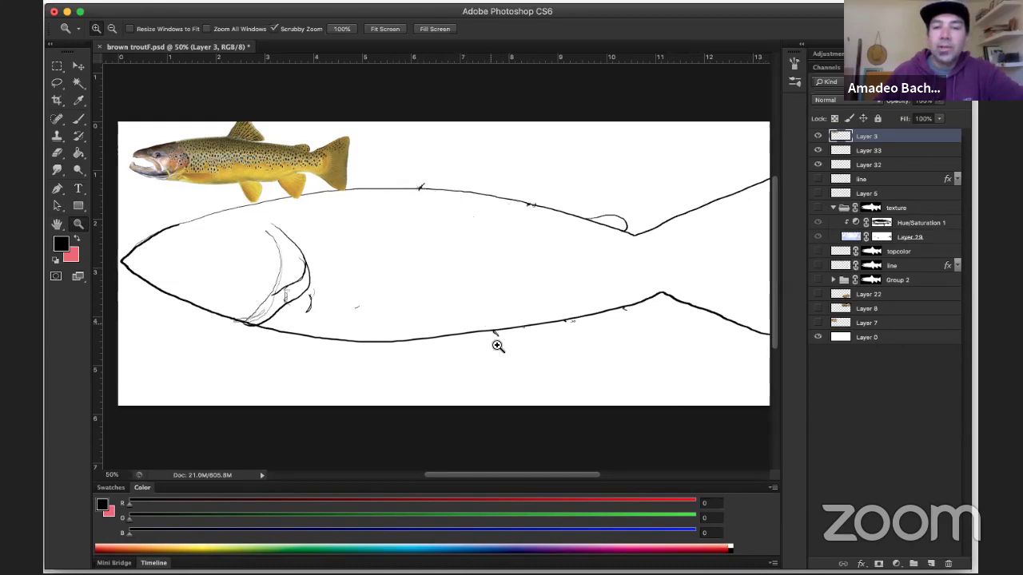
key(b)
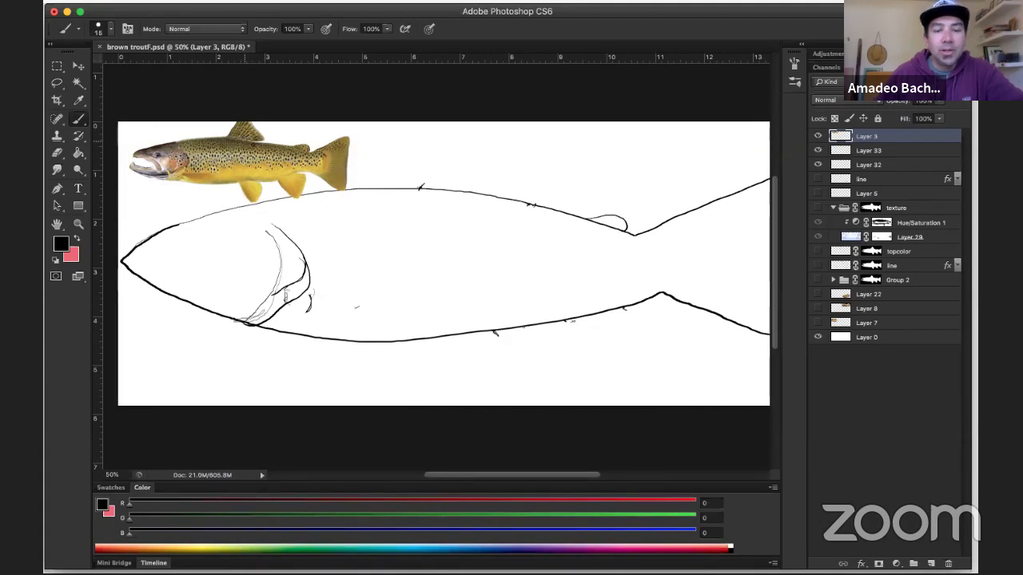
key(v)
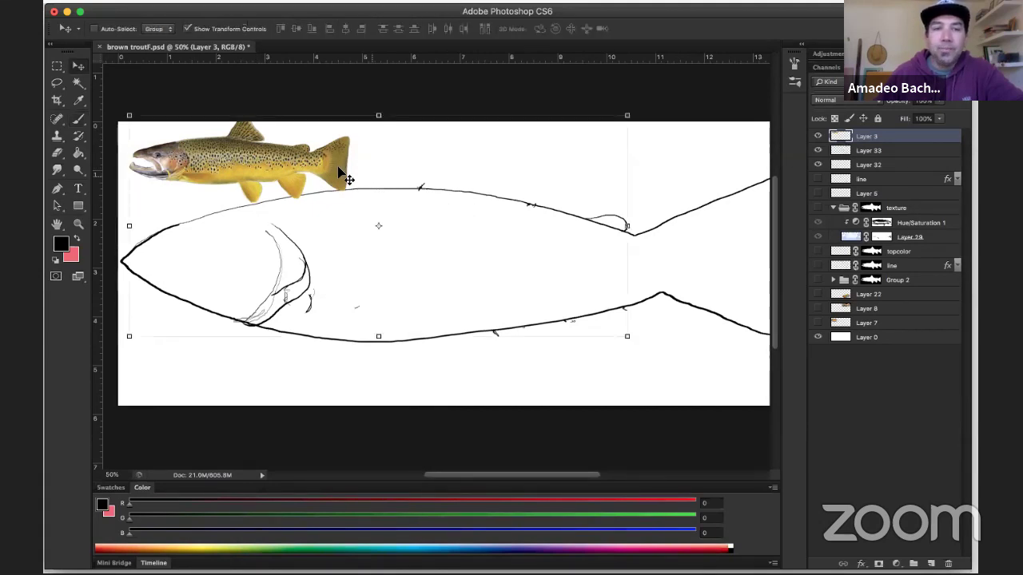
drag(294, 168, 296, 166)
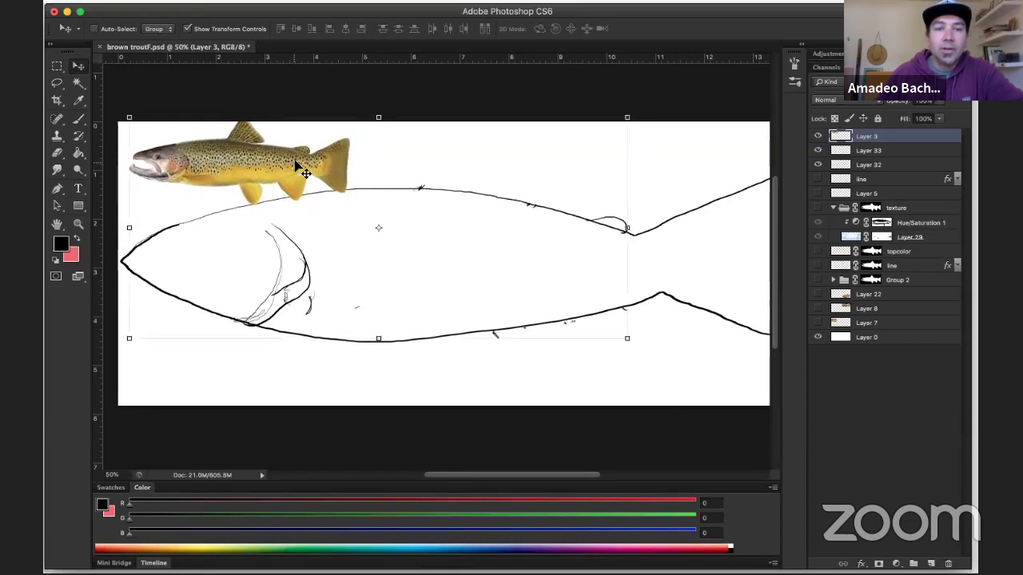
Lasso the fin sketches drawn on Layer 3, cut them out, and paste them in place on a new layer
key(l)
drag(349, 133, 365, 201)
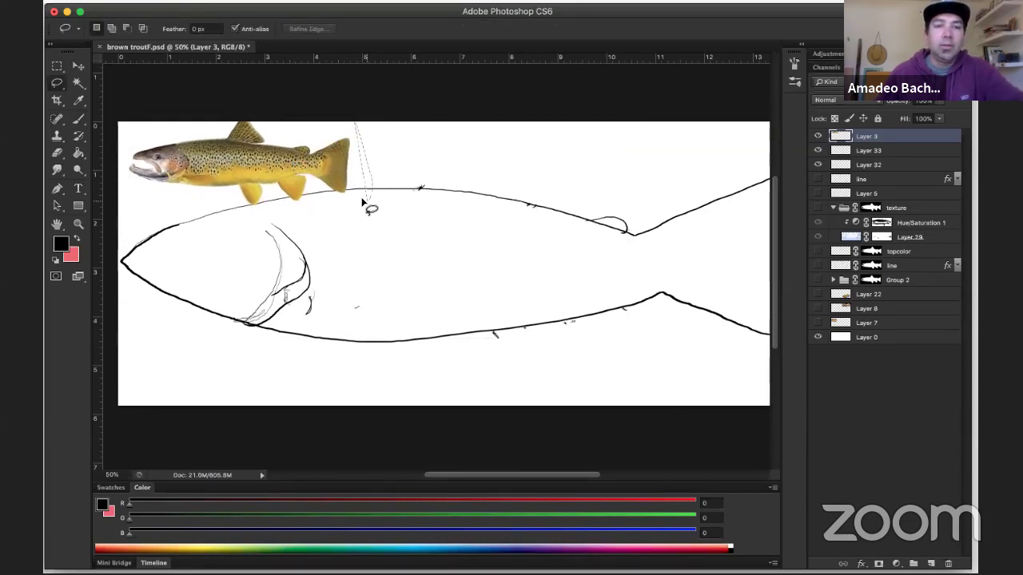
drag(422, 164, 416, 191)
mouse_move(264, 240)
mouse_down()
mouse_move(581, 402)
mouse_move(721, 329)
mouse_move(544, 83)
mouse_move(559, 129)
mouse_up()
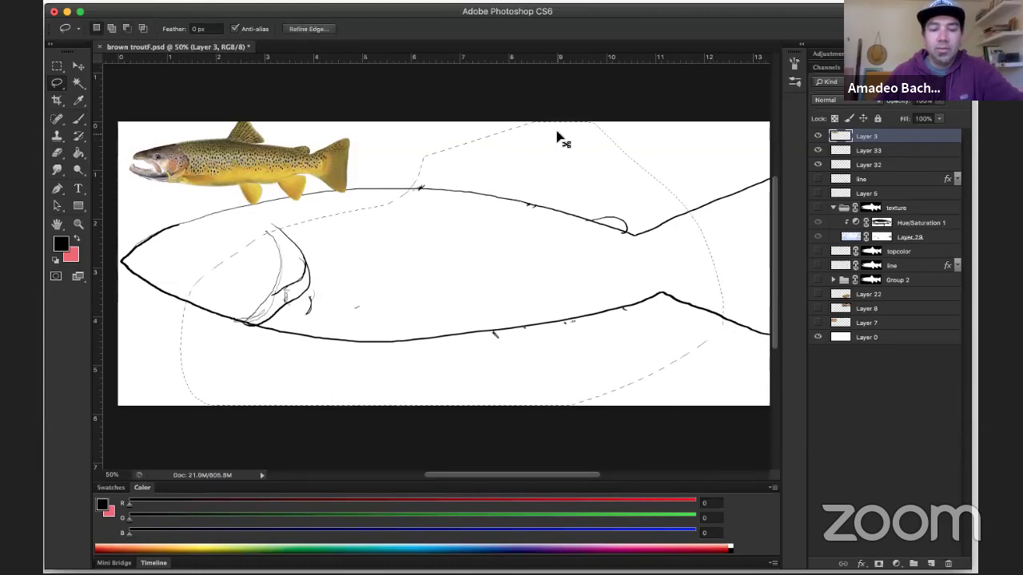
key(Delete)
key(ctrl+d)
click(173, 5)
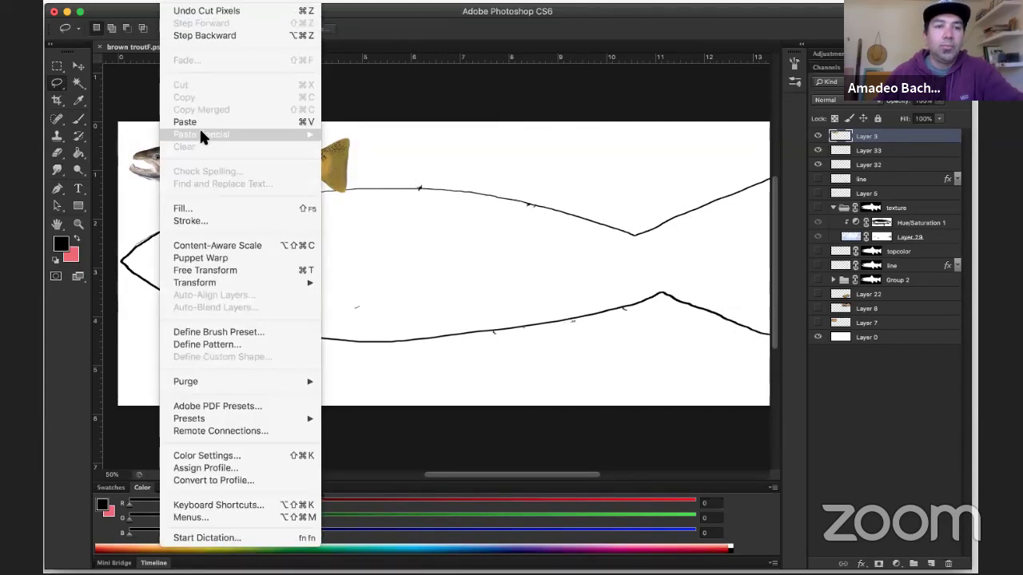
mouse_move(199, 126)
key(super+v)
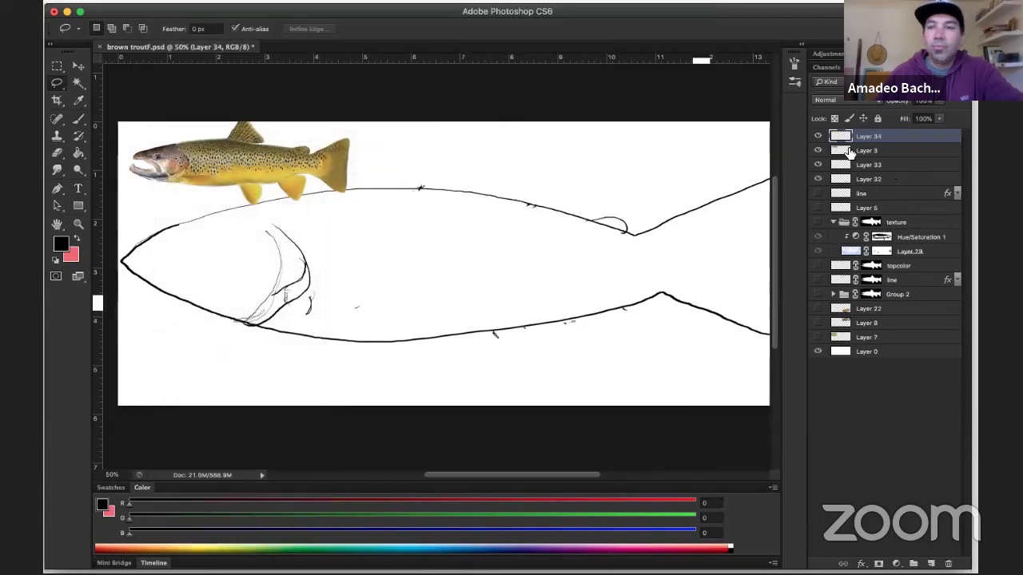
Move Layer 3 above Layer 34, shift the colour trout slightly downward, and make Layer 34 active for brushwork
drag(844, 150, 844, 136)
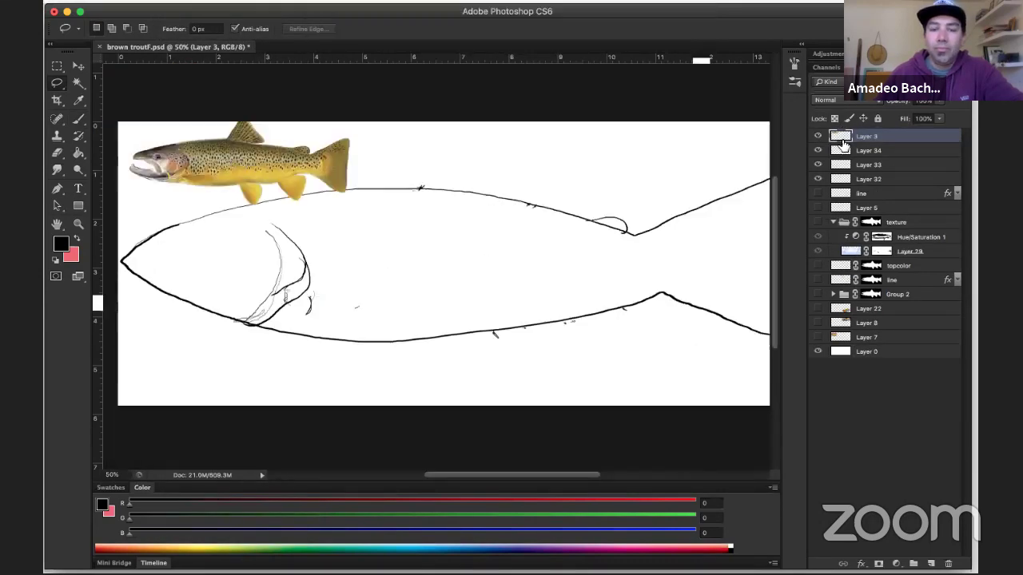
key(v)
drag(336, 179, 341, 169)
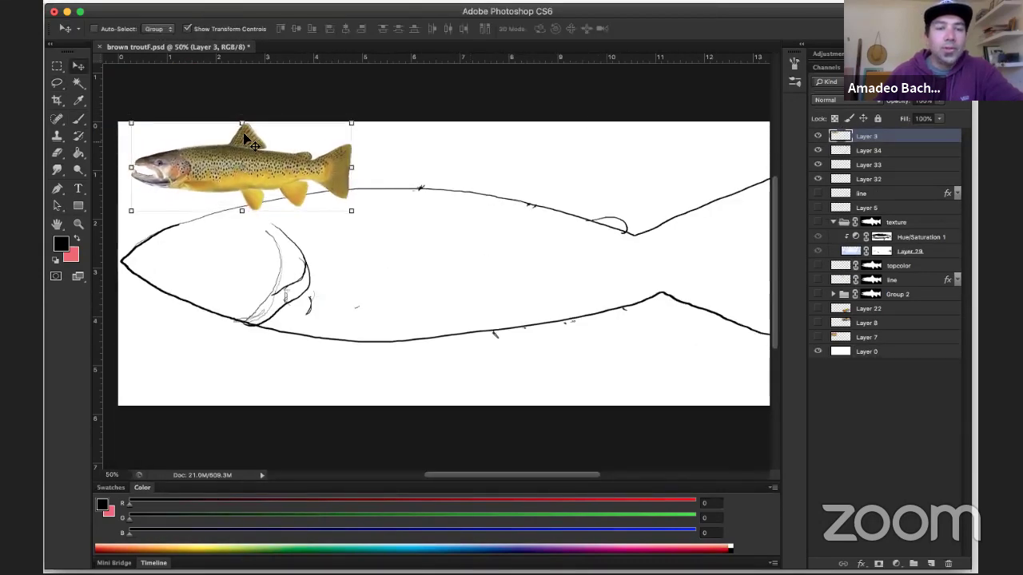
click(846, 152)
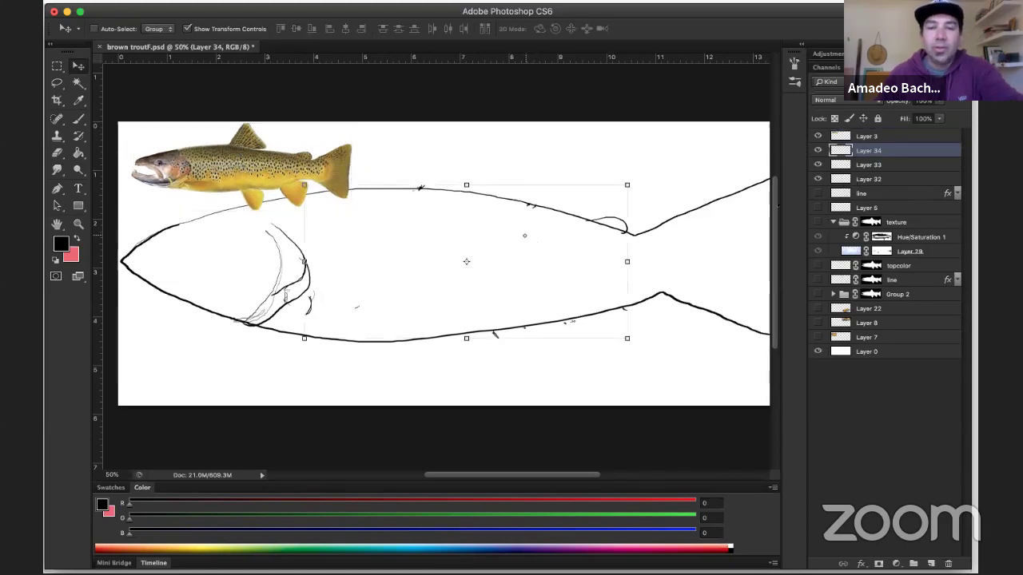
key(b)
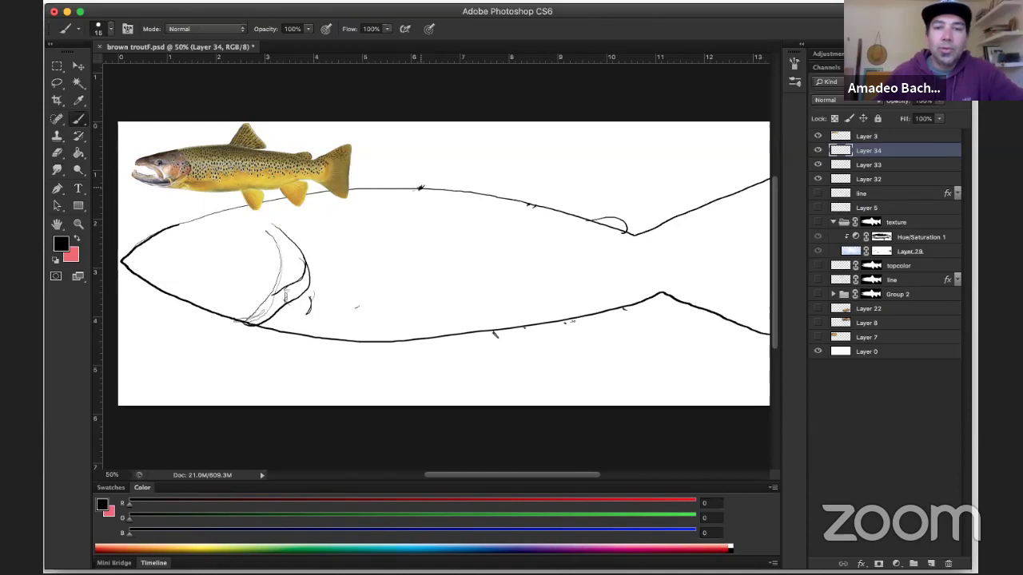
drag(419, 189, 434, 171)
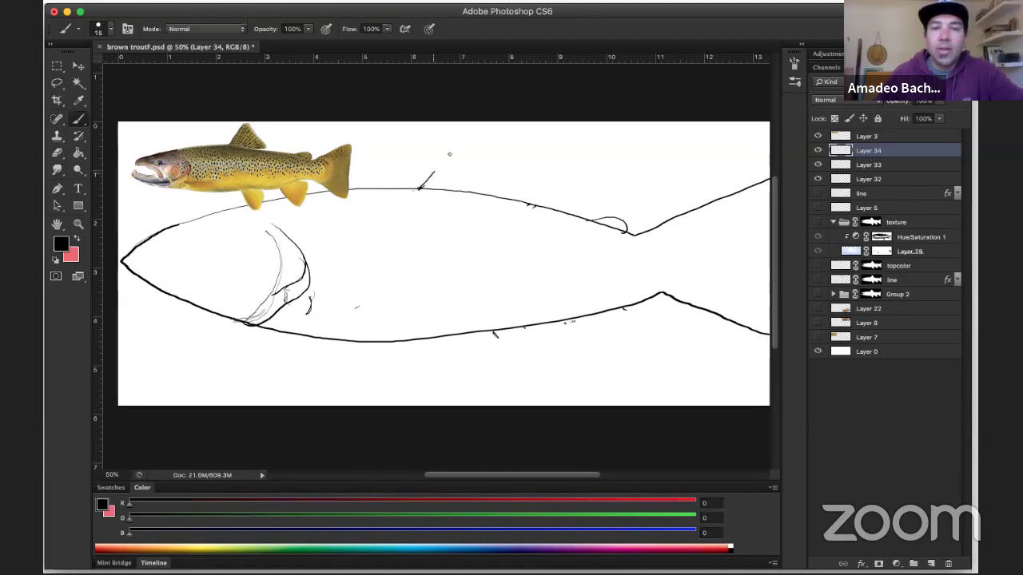
mouse_move(461, 140)
mouse_down()
mouse_move(476, 126)
mouse_move(527, 178)
mouse_up()
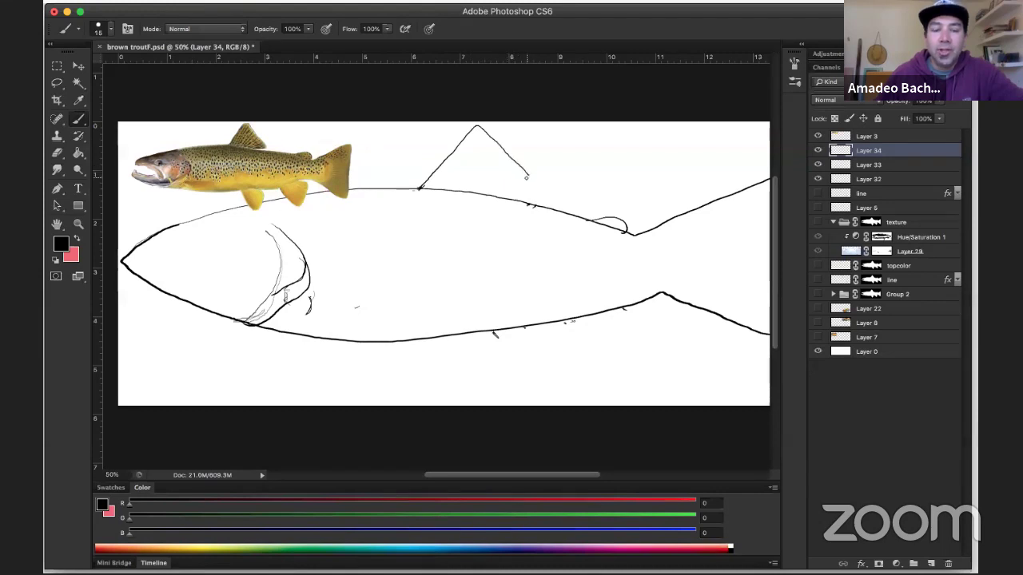
key(ctrl+z)
mouse_move(420, 189)
mouse_down()
mouse_move(461, 145)
mouse_move(495, 153)
mouse_move(542, 209)
mouse_up()
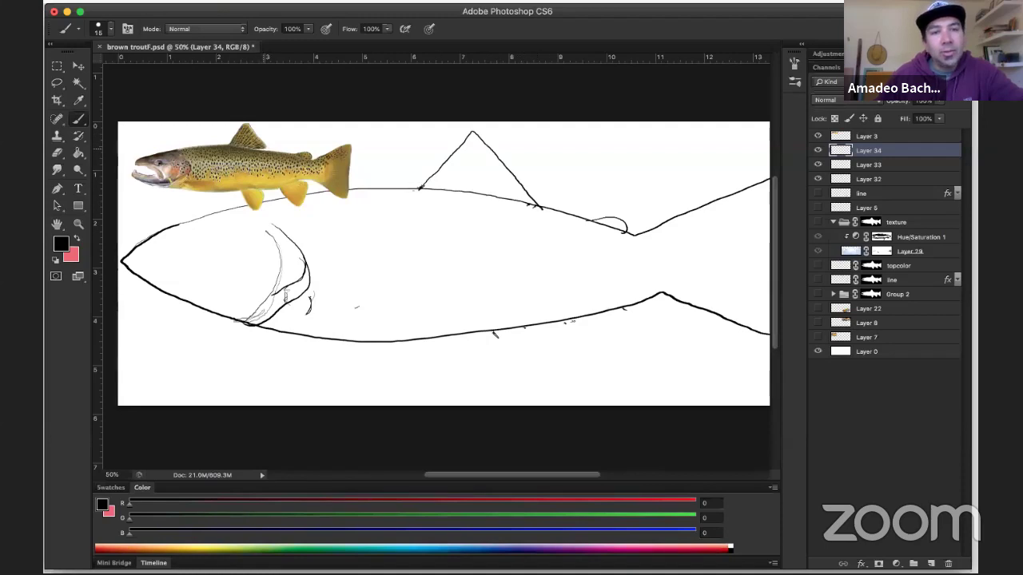
key(ctrl+z)
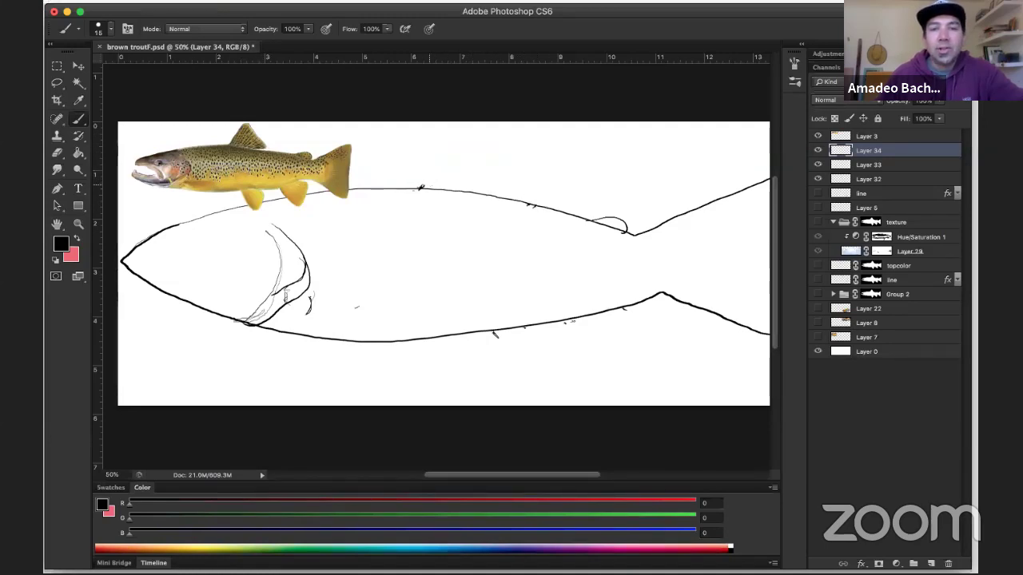
Sketch the triangular dorsal fin with a rounded rear tip and the rounded pelvic fin on Layer 34, using the marked fin positions
mouse_move(419, 189)
mouse_down()
mouse_move(478, 126)
mouse_move(548, 196)
mouse_move(517, 198)
mouse_move(548, 194)
mouse_up()
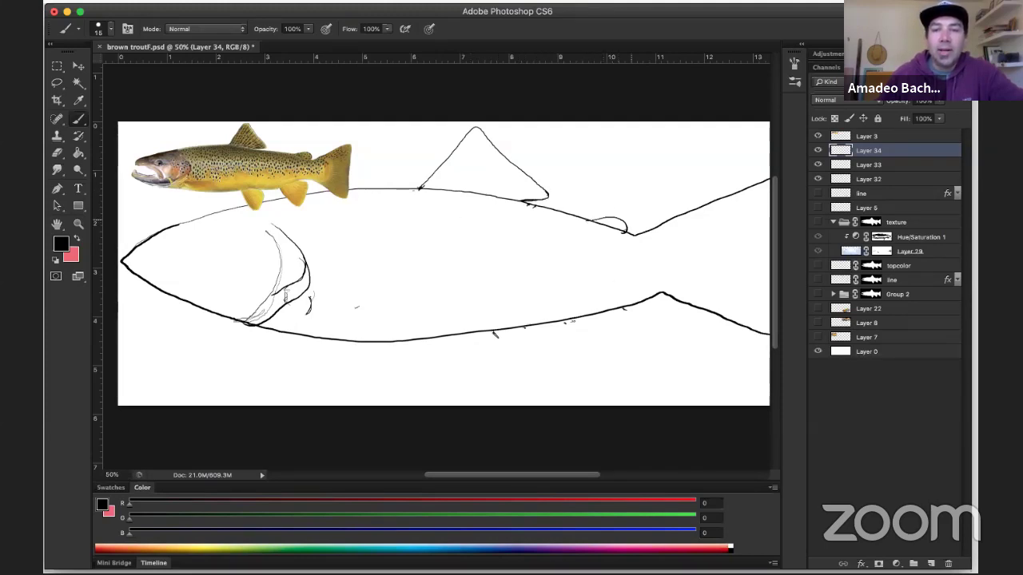
scroll(526, 256, down, 4)
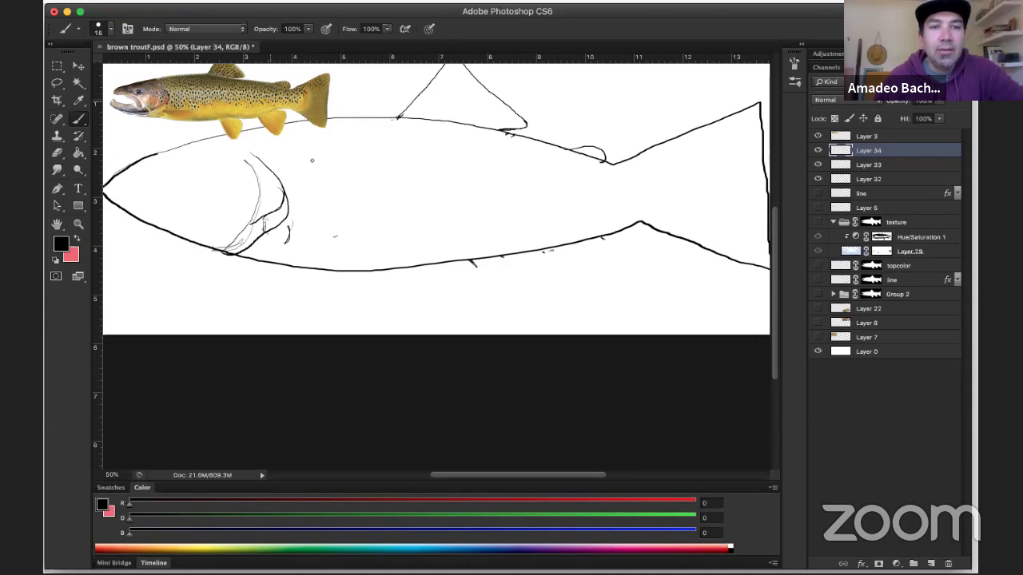
scroll(331, 189, up, 2)
scroll(331, 189, left, 1)
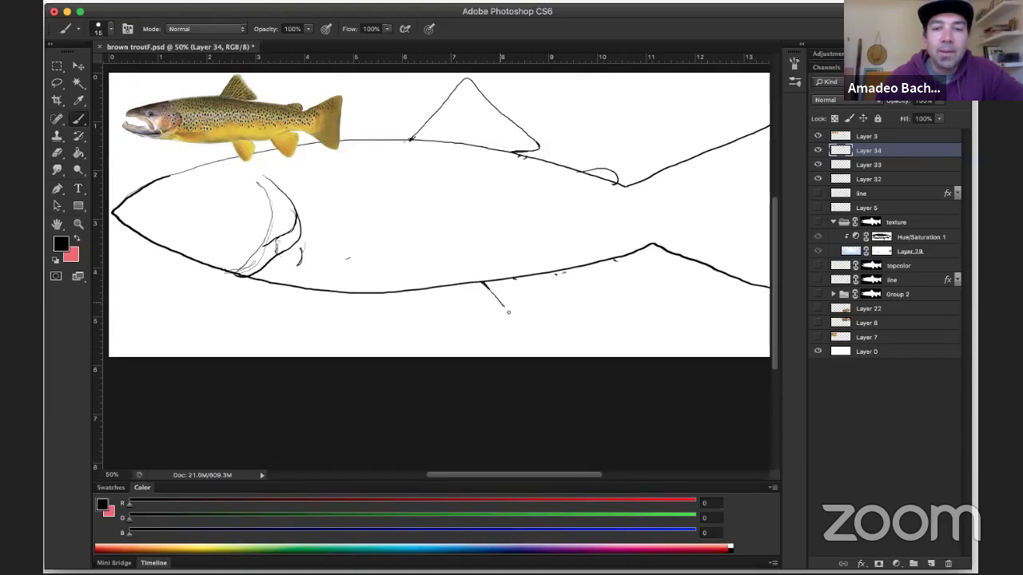
mouse_move(527, 330)
mouse_down()
mouse_move(546, 321)
mouse_move(553, 302)
mouse_move(545, 283)
mouse_move(515, 277)
mouse_up()
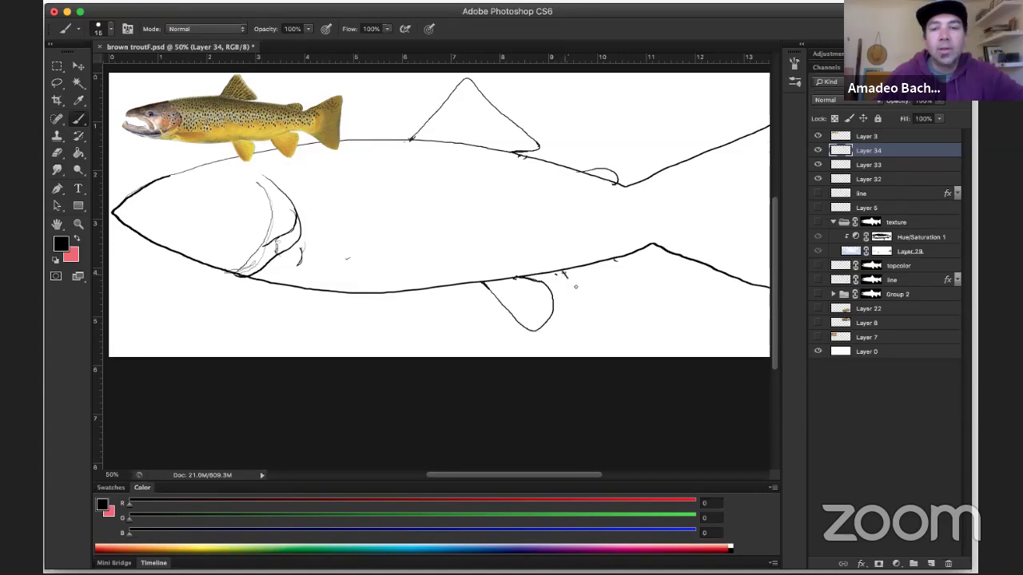
Sketch the pointed anal fin in front of the tail and the elongated oval pectoral fin behind the gill cover on Layer 34
drag(566, 276, 636, 321)
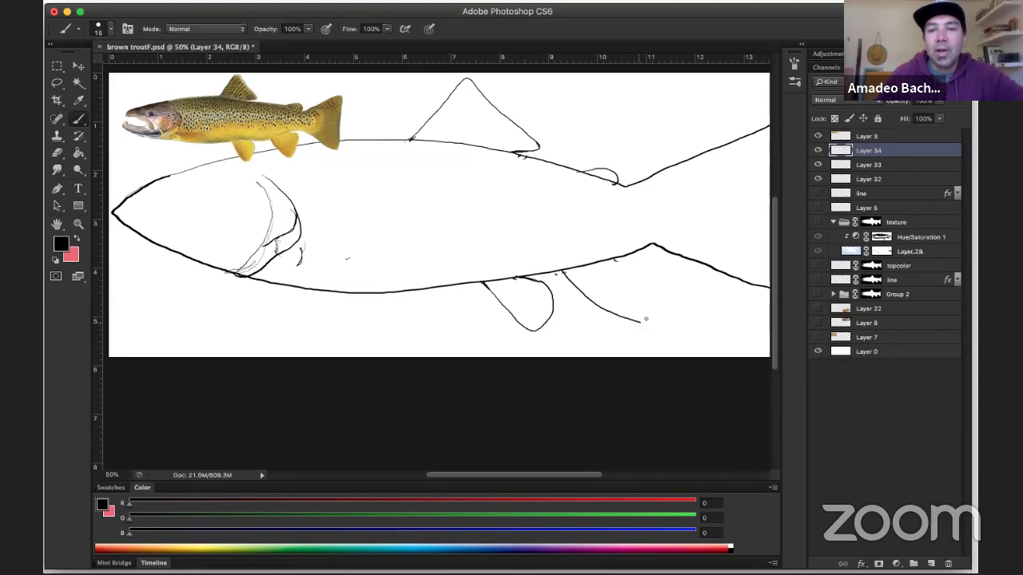
mouse_move(657, 296)
mouse_down()
mouse_move(660, 256)
mouse_move(639, 251)
mouse_up()
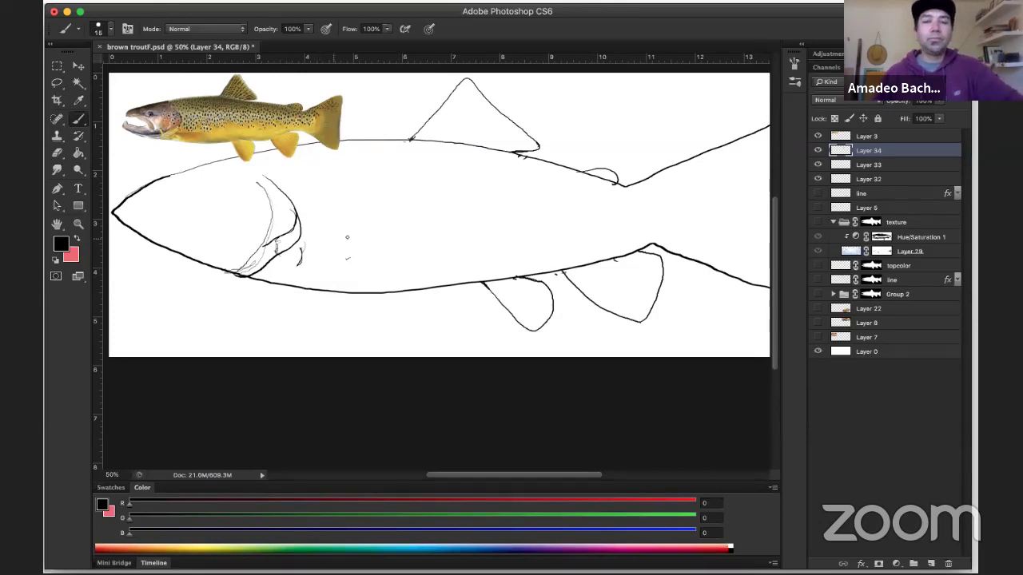
drag(354, 232, 355, 233)
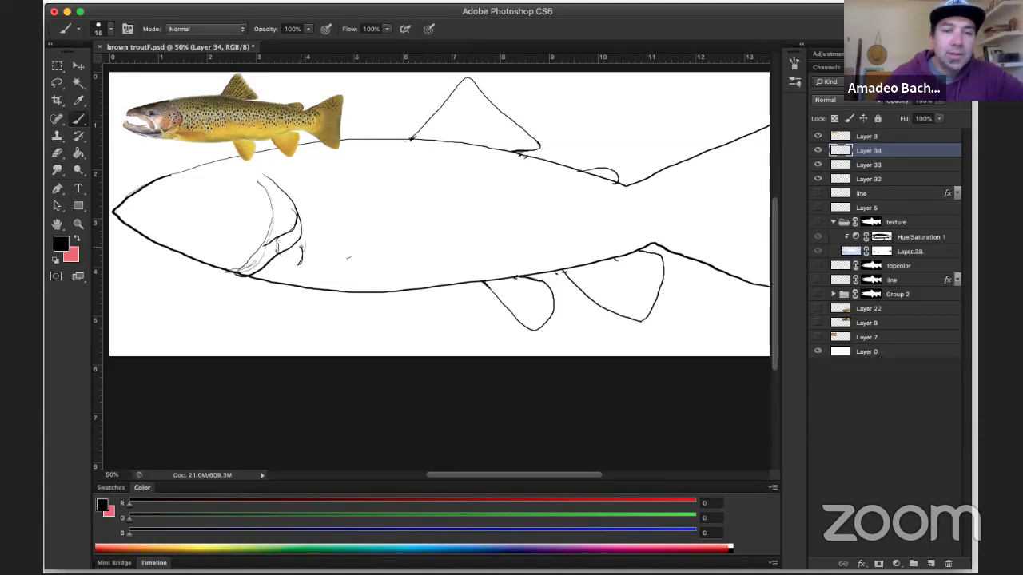
mouse_move(303, 243)
mouse_down()
mouse_move(392, 235)
mouse_move(400, 252)
mouse_up()
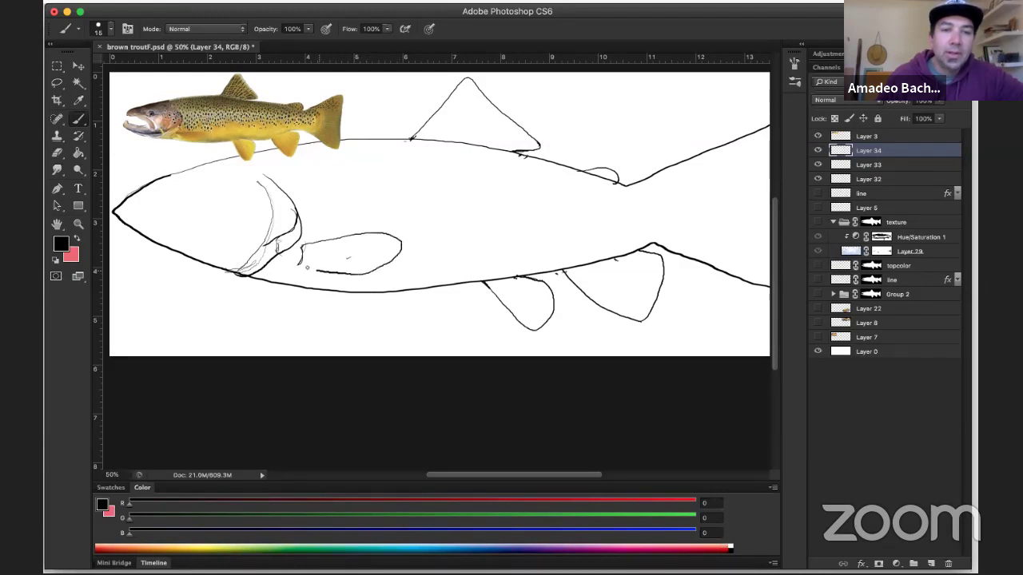
drag(306, 267, 298, 264)
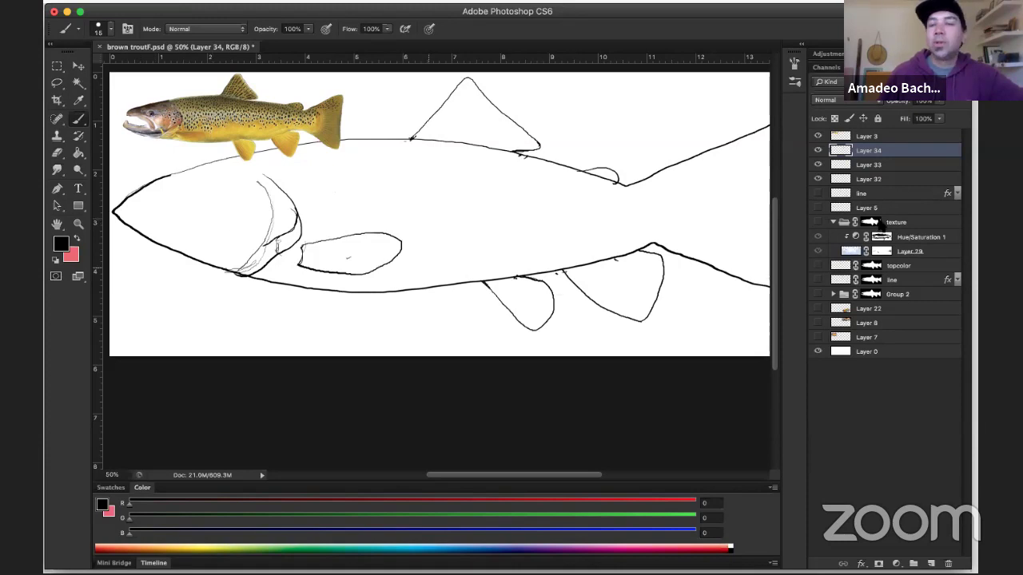
drag(847, 156, 183, 176)
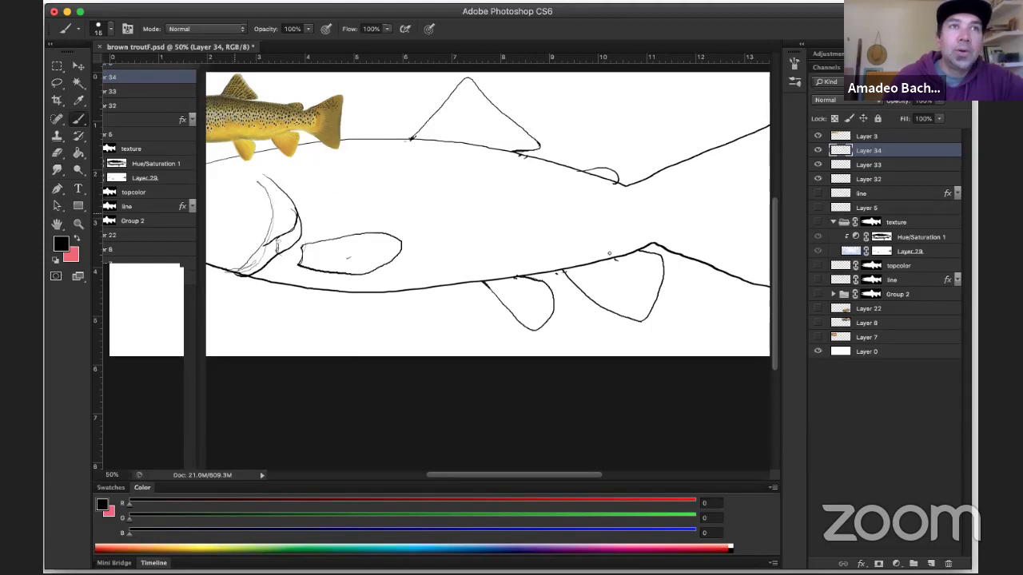
Show the upper line layer beneath the sketch and group Layers 32, 33 and 34
click(819, 194)
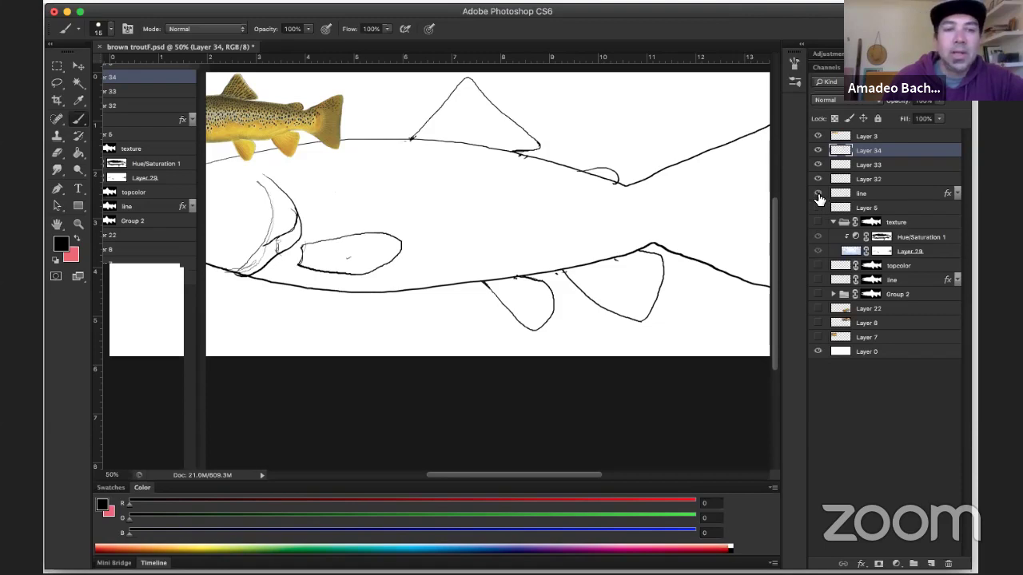
click(896, 178)
shift+click(898, 154)
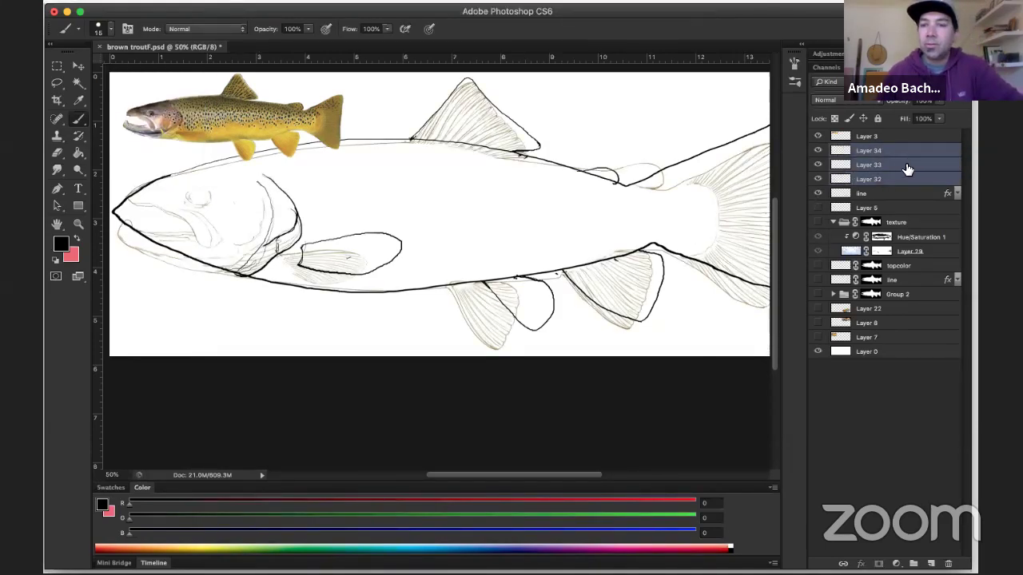
key(super+g)
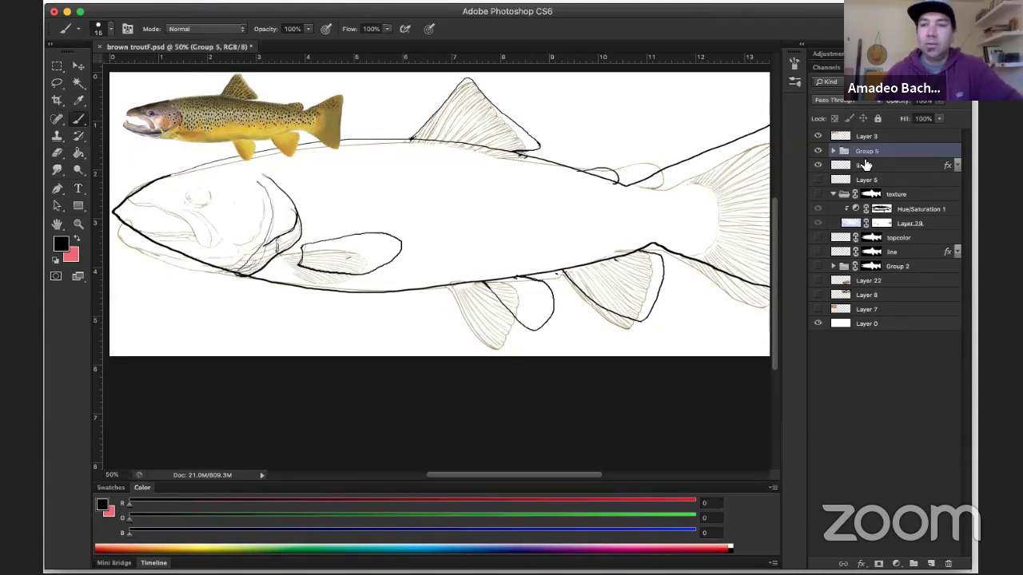
Hide Group 5 to examine the head in the finished line art, and restore the sketch view with the line layer hidden
click(817, 150)
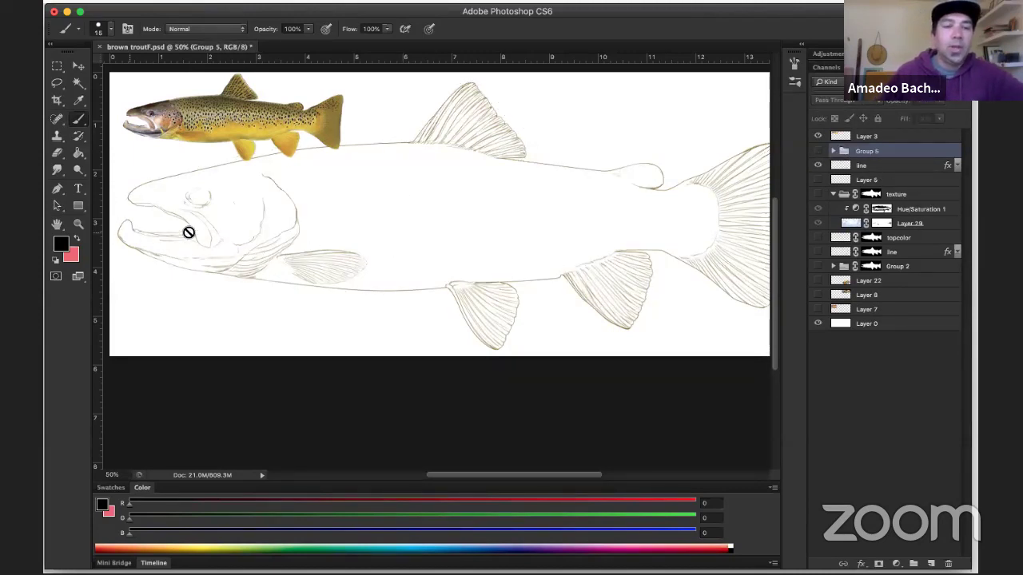
key(z)
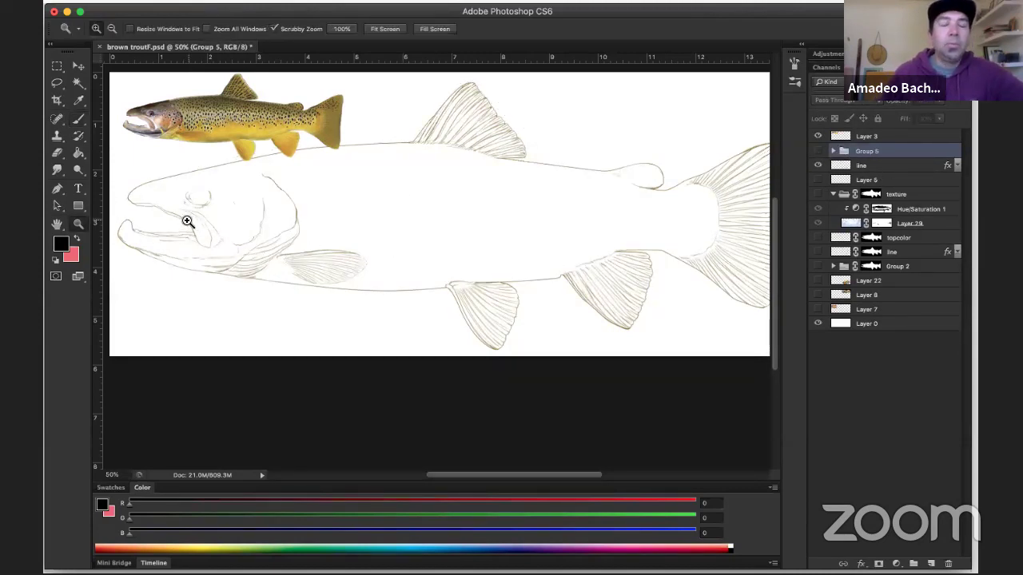
click(189, 219)
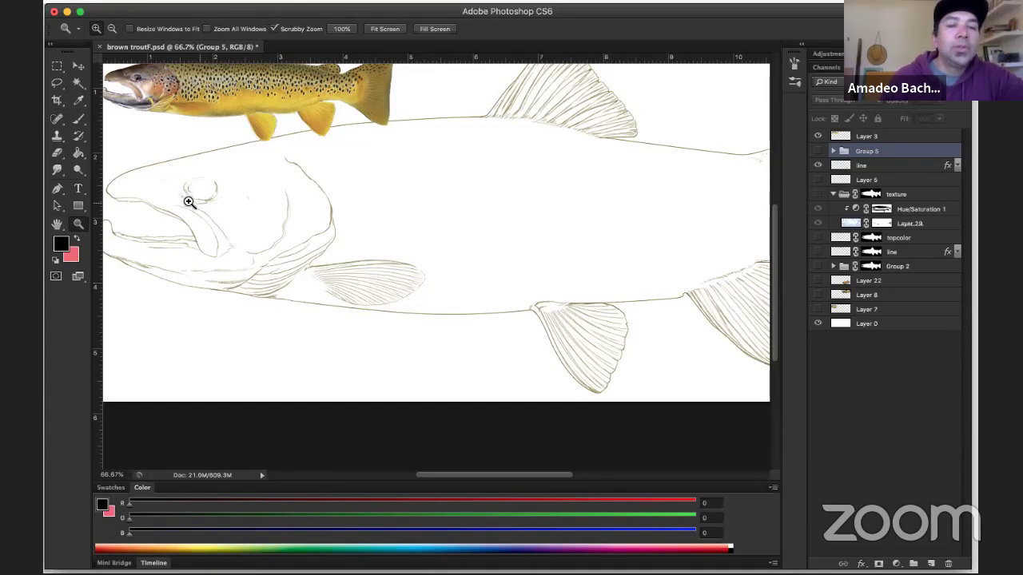
click(817, 151)
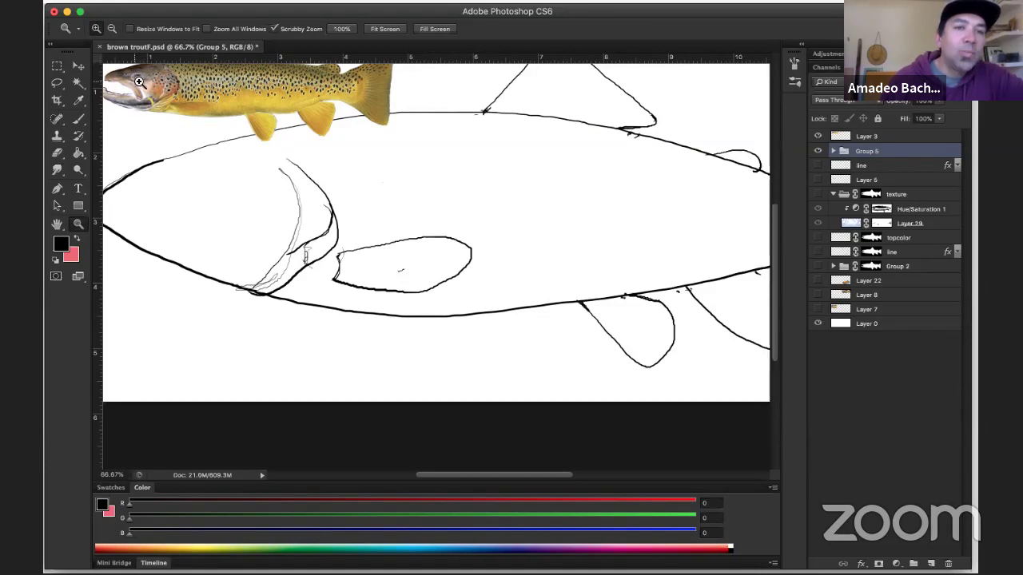
Draw a small round eye with the brush on Layer 34 inside Group 5, using the colour trout as reference
key(b)
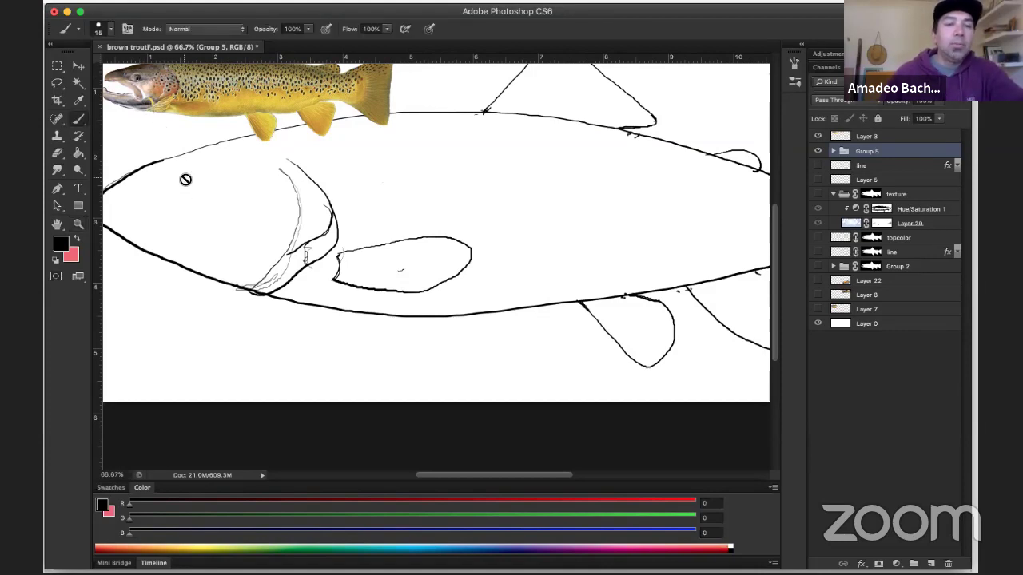
scroll(447, 194, left, 1)
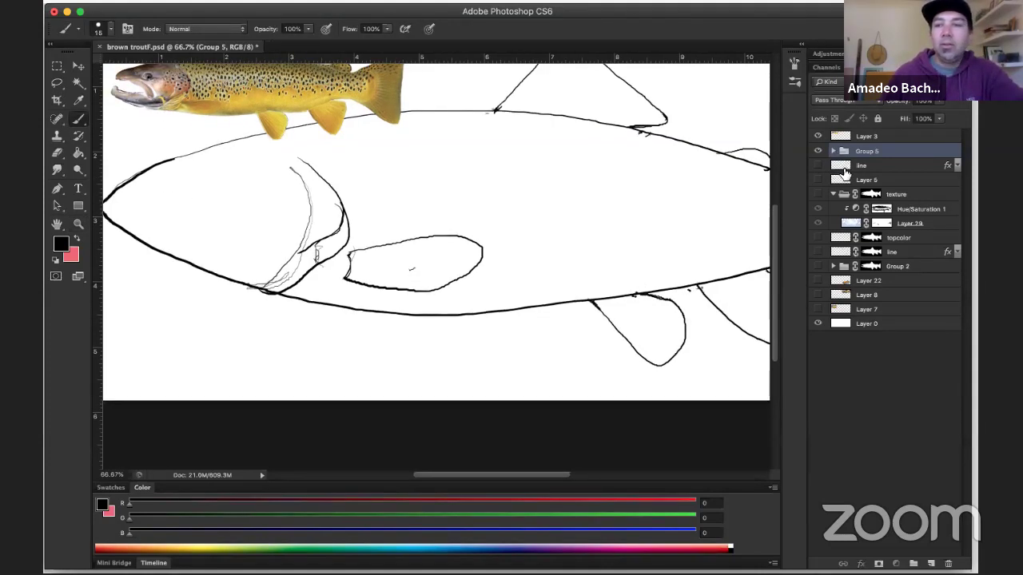
click(833, 151)
click(848, 165)
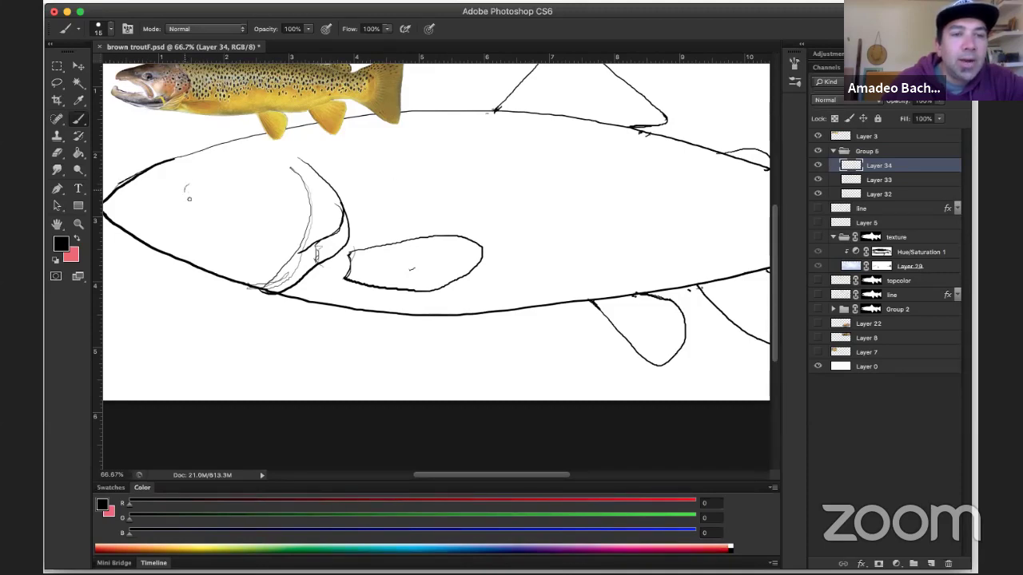
drag(189, 199, 204, 193)
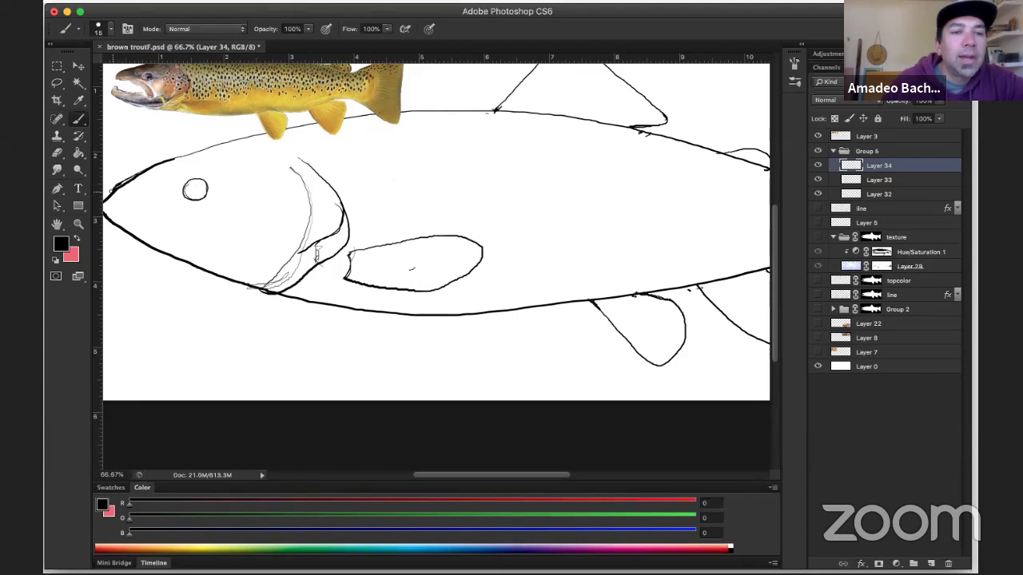
Sketch the open mouth on Layer 34, with a wavy upper jaw ending in a rounded lobe and a hooked lower jaw
drag(115, 190, 140, 203)
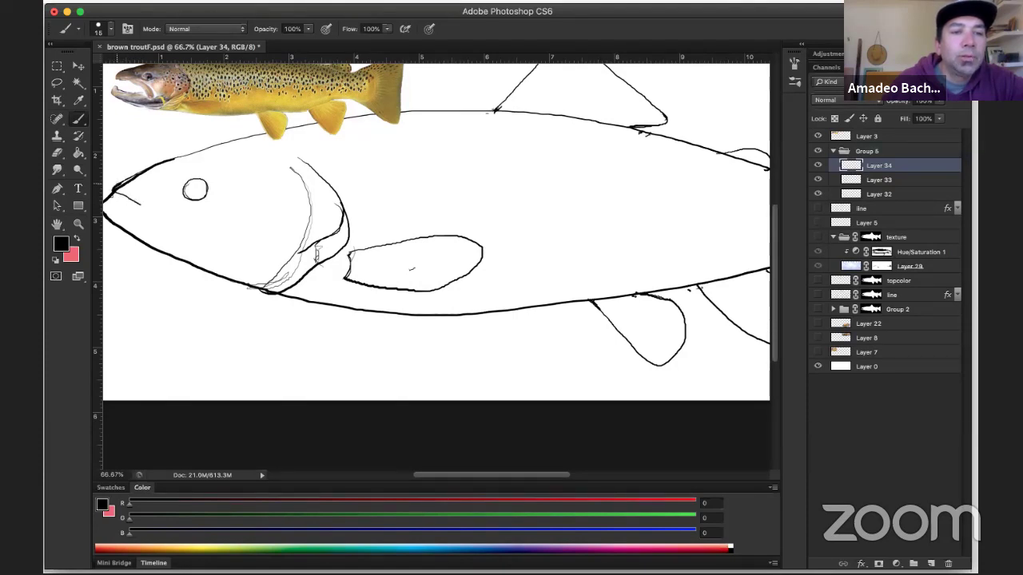
mouse_move(129, 197)
mouse_down()
mouse_move(175, 214)
mouse_move(207, 245)
mouse_move(190, 215)
mouse_up()
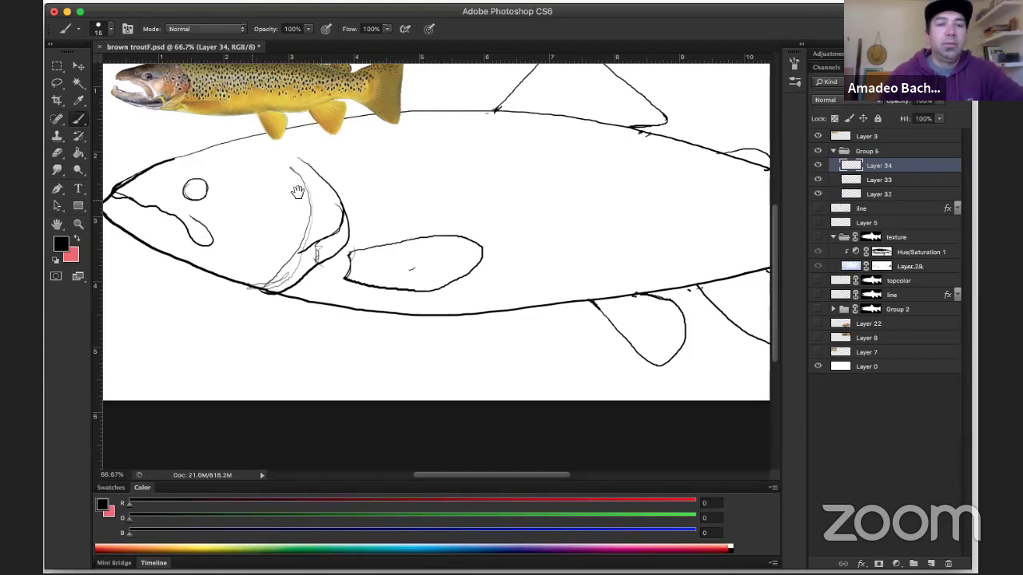
scroll(288, 196, left, 3)
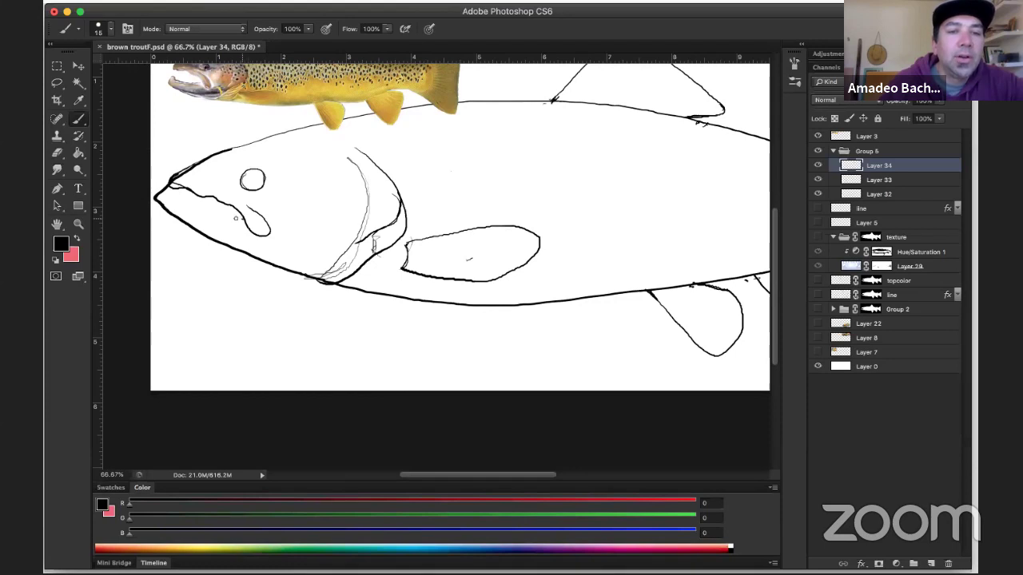
drag(195, 216, 168, 209)
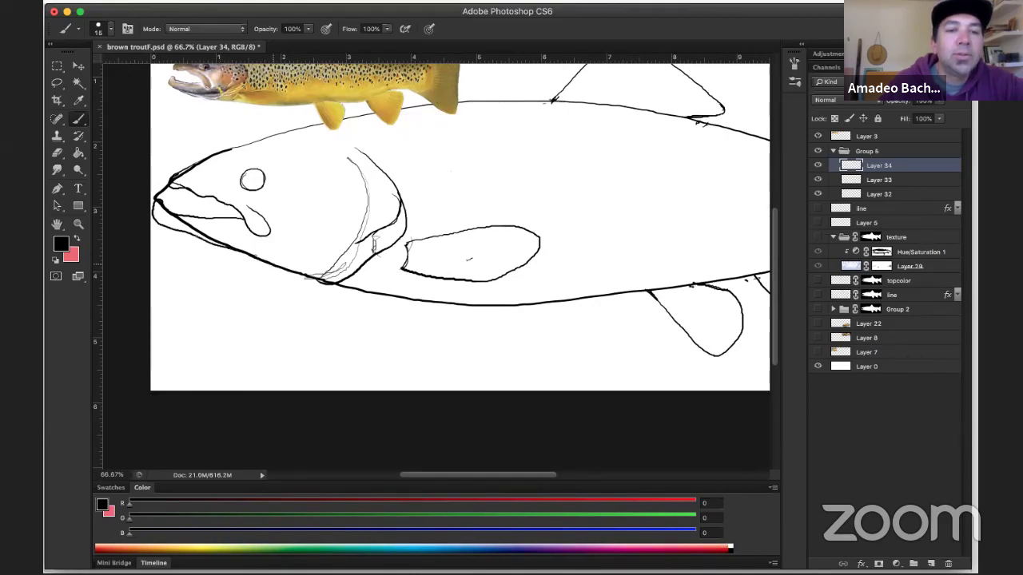
drag(214, 243, 197, 238)
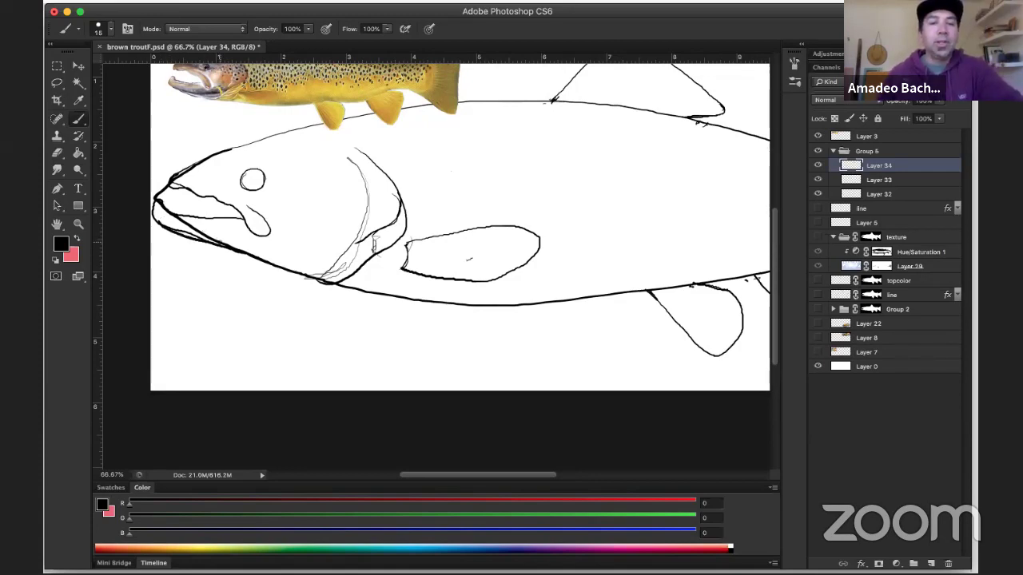
Erase the original body outline across the open mouth and along the lower jaw on Layer 32, using eraser sizes 35 and 70
key(e)
click(856, 194)
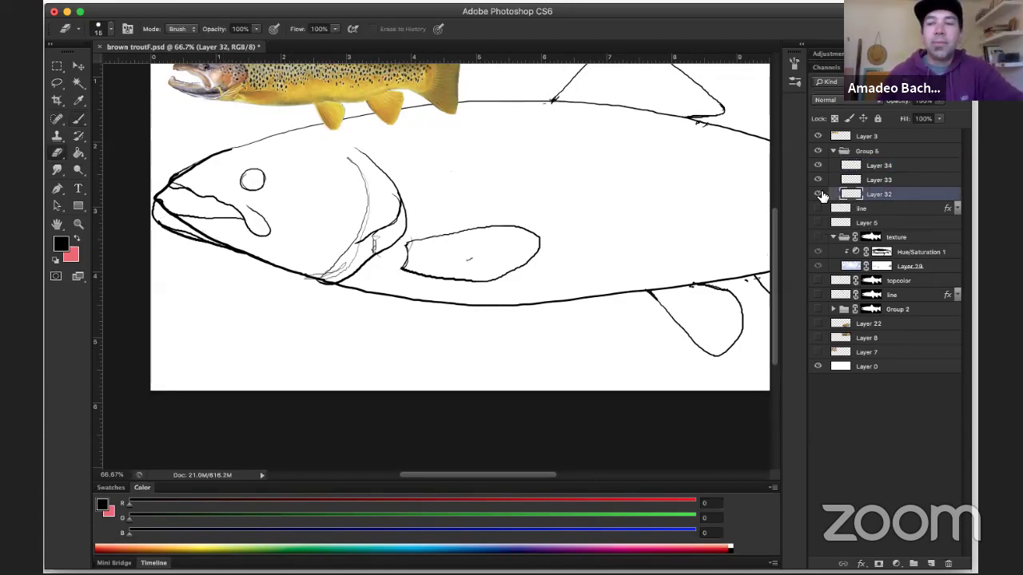
click(818, 194)
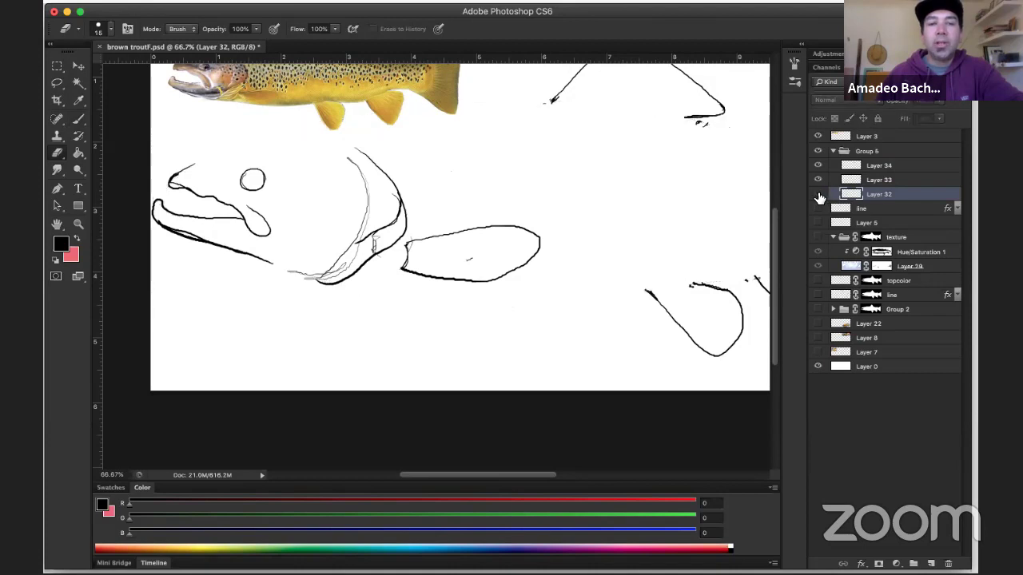
click(819, 195)
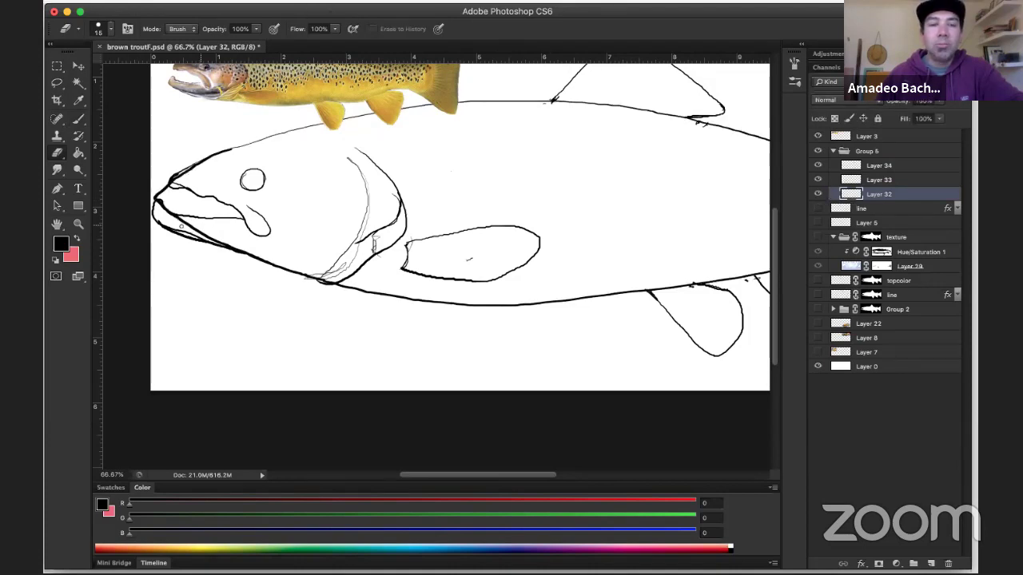
scroll(193, 229, down, 1)
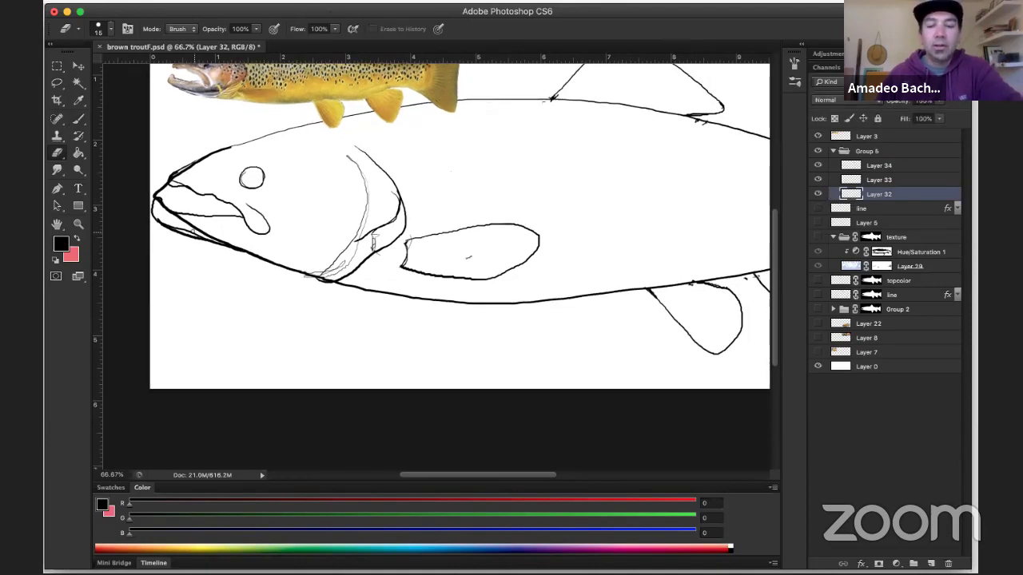
key(bracketright)
key(bracketright)
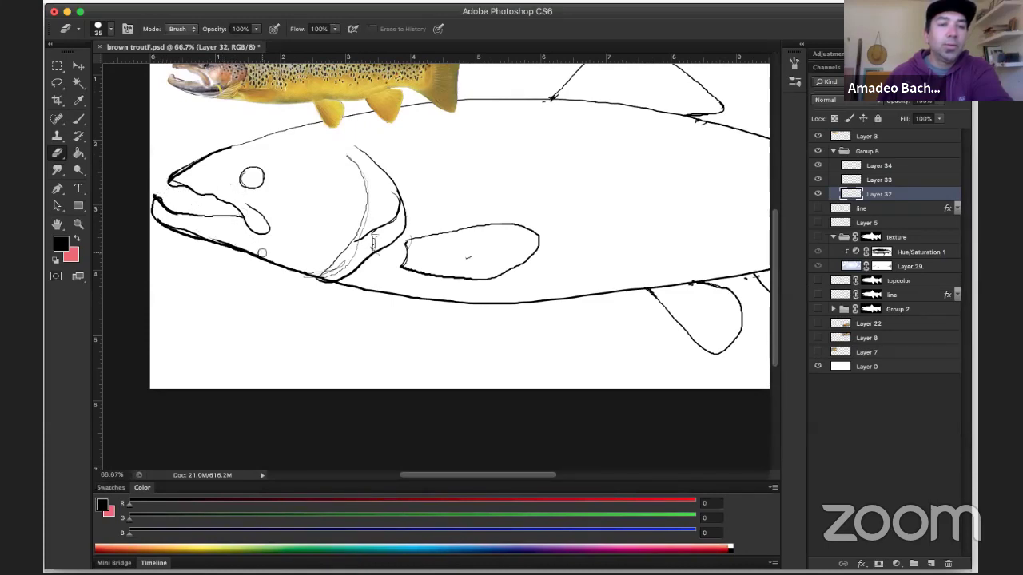
mouse_move(262, 253)
mouse_down()
mouse_move(270, 259)
mouse_move(216, 245)
mouse_move(224, 238)
mouse_up()
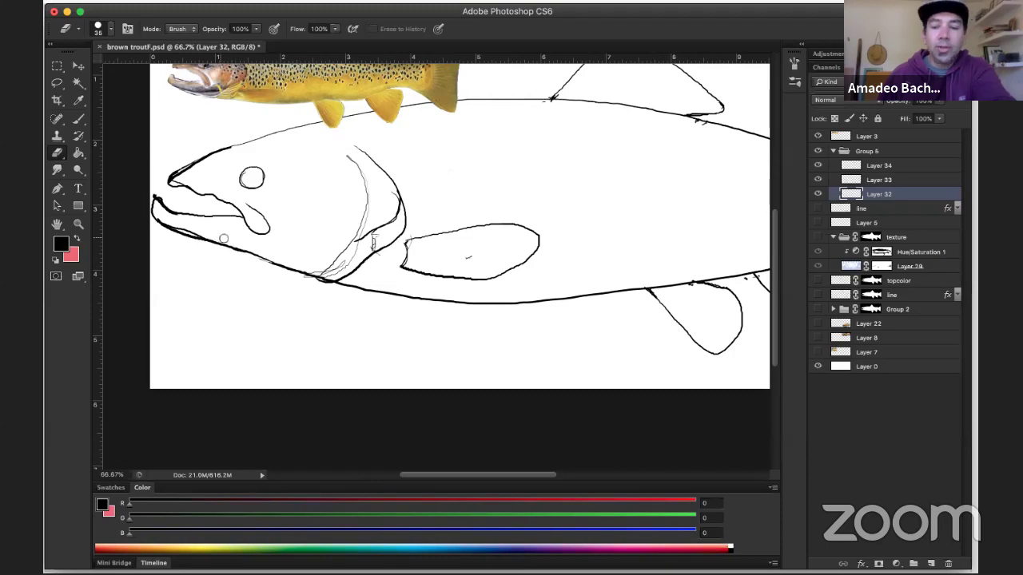
key(bracketright)
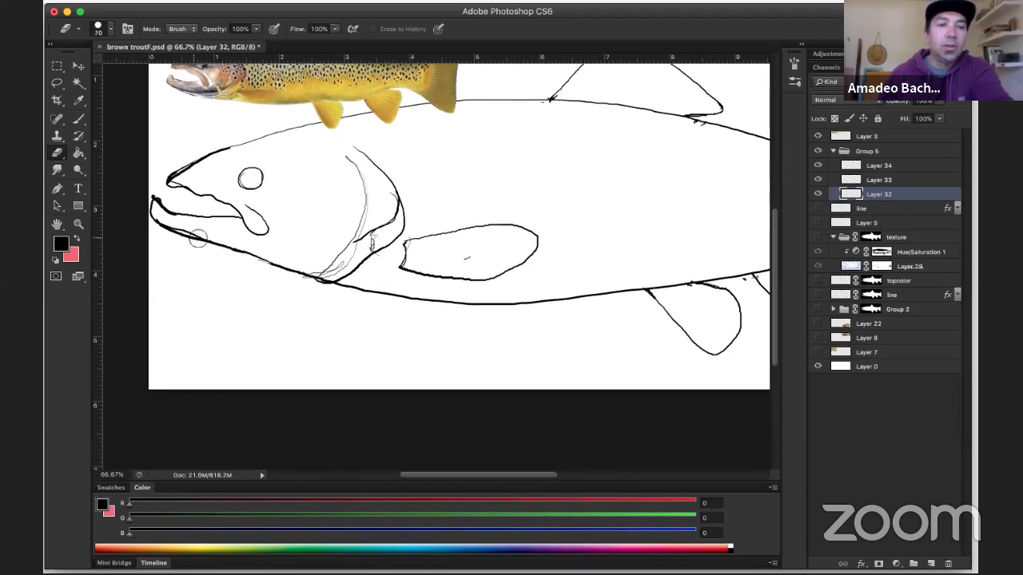
click(275, 266)
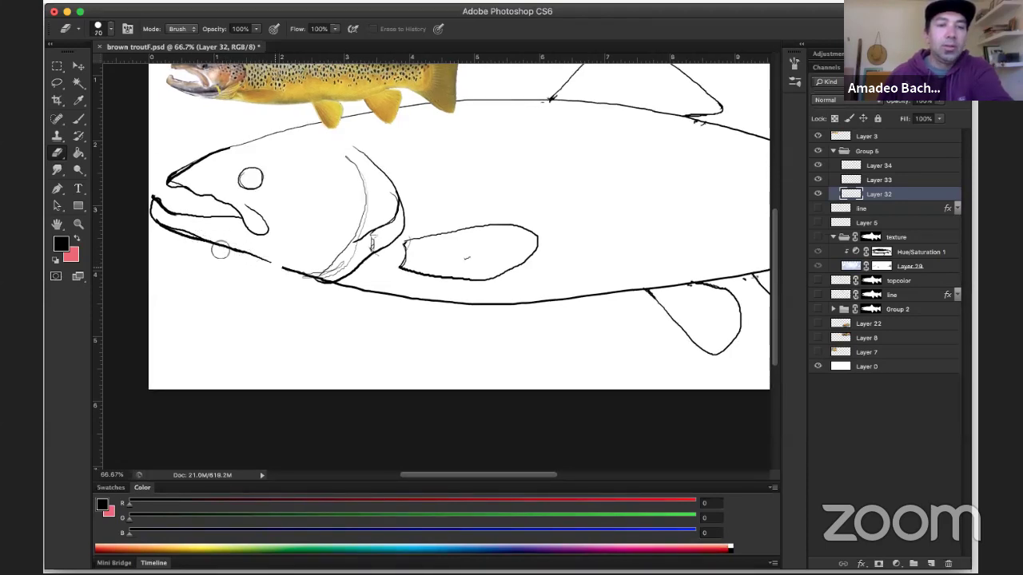
Merge Layers 32, 33 and 34 inside Group 5 into a single layer
click(879, 167)
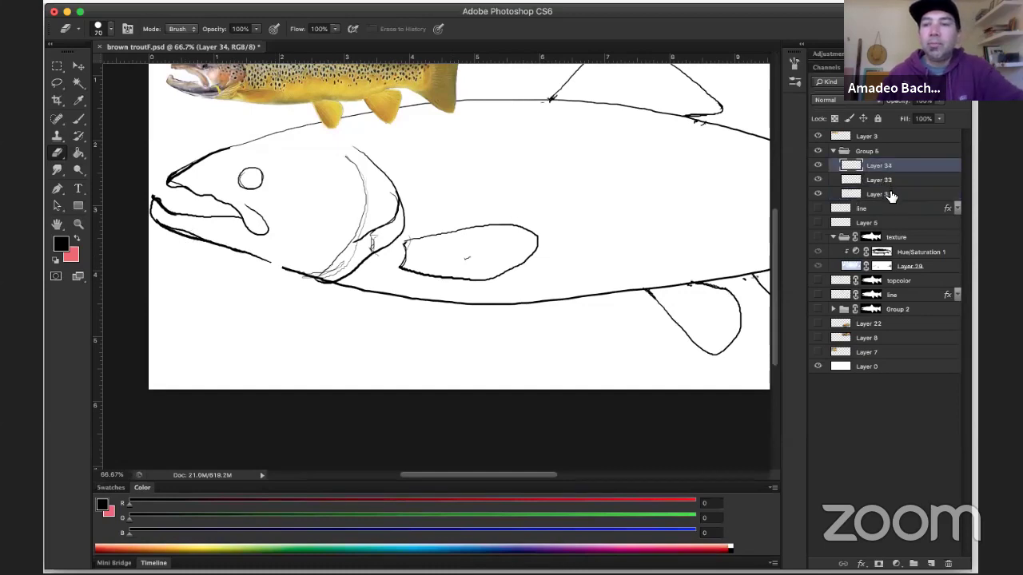
shift+click(891, 196)
key(ctrl+e)
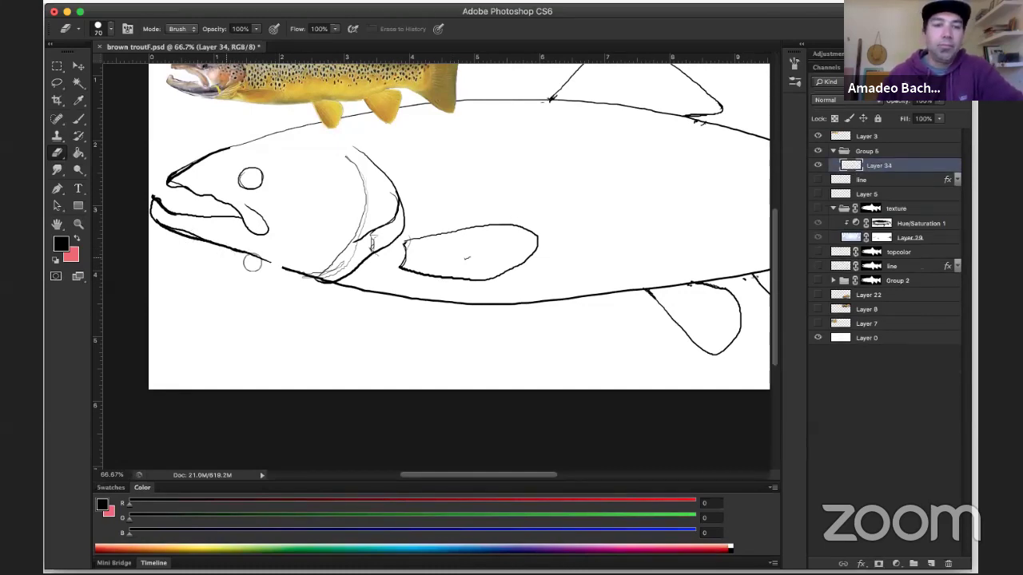
Erase the doubled lower jaw line and redraw it as one clean line from the chin to the base of the gill cover
drag(270, 261, 174, 227)
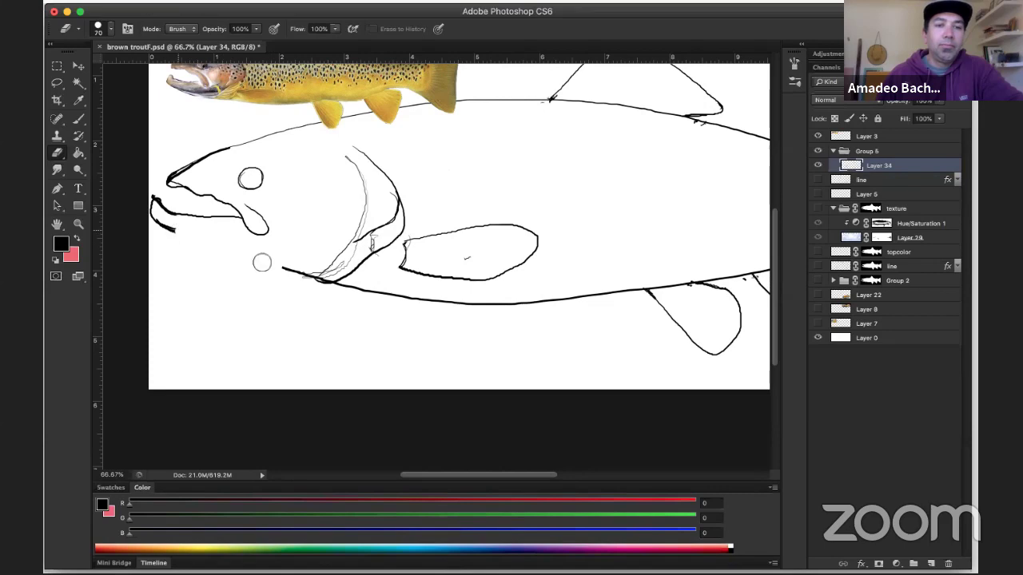
key(b)
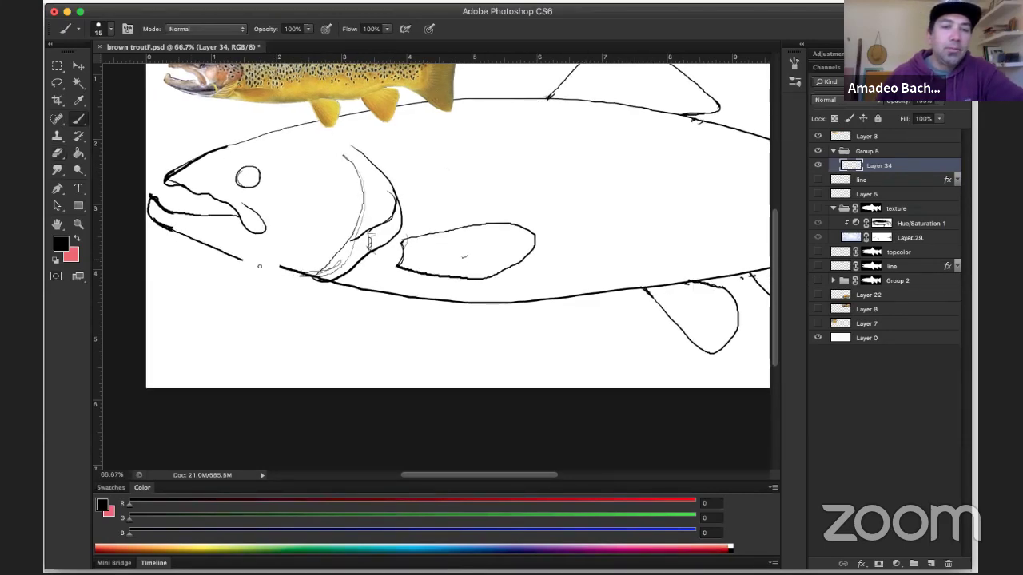
drag(269, 268, 332, 281)
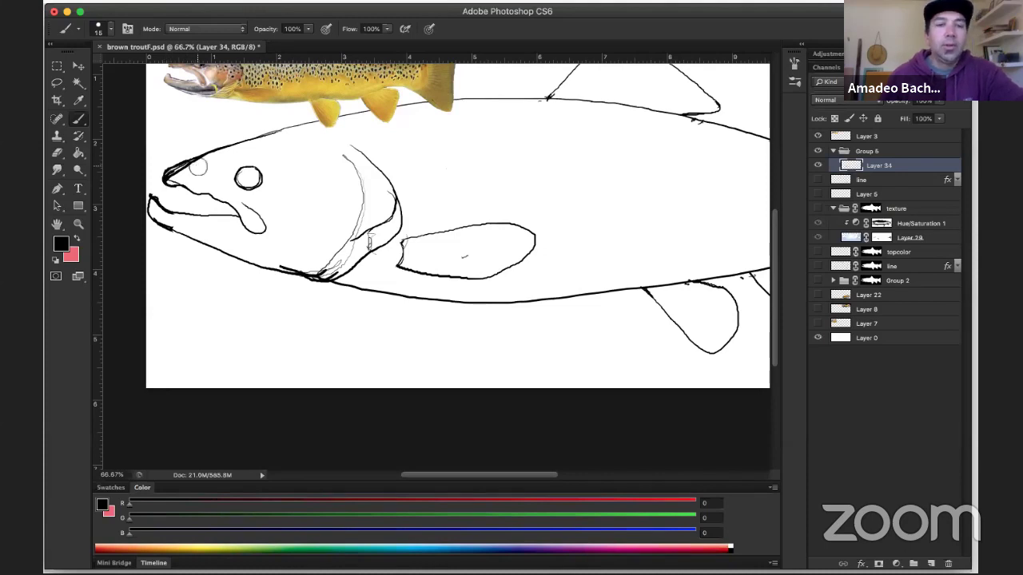
key(e)
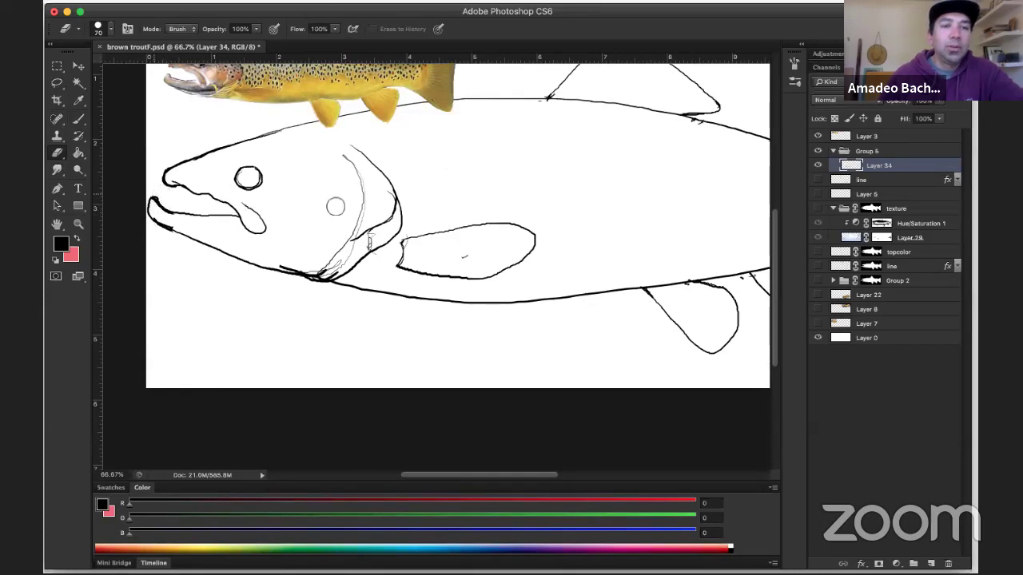
key(z)
alt+click(310, 214)
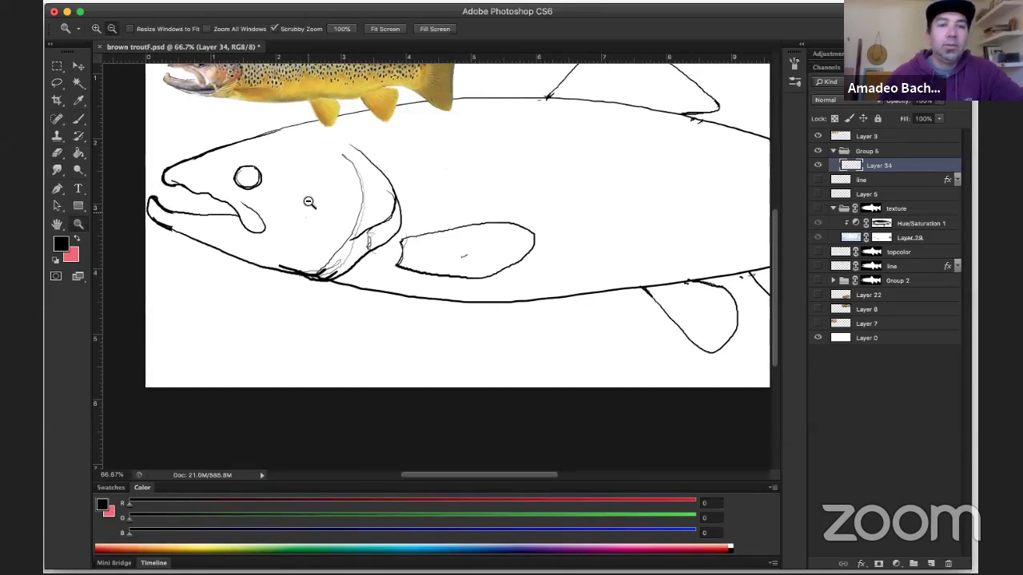
alt+click(311, 202)
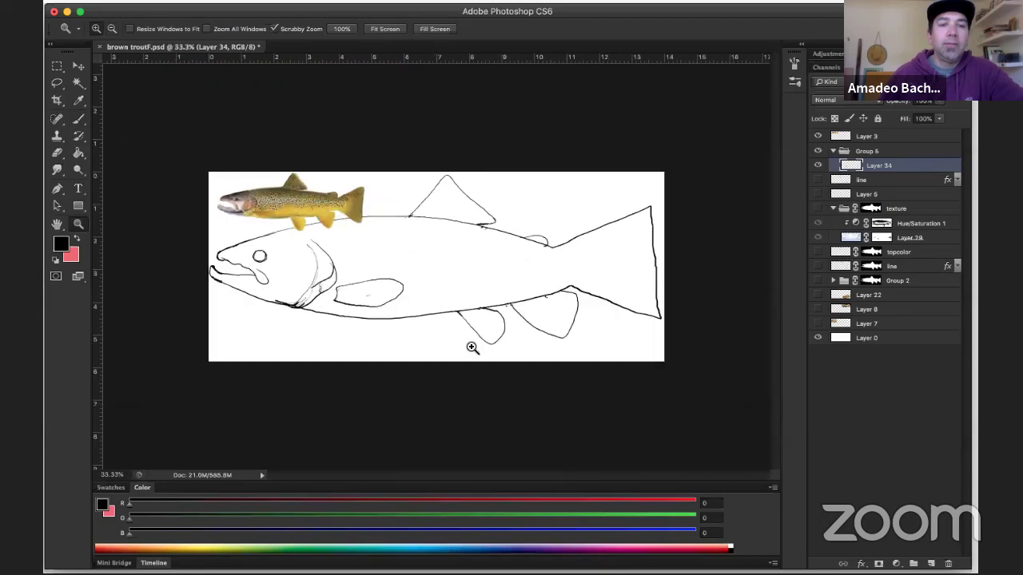
click(251, 254)
click(297, 298)
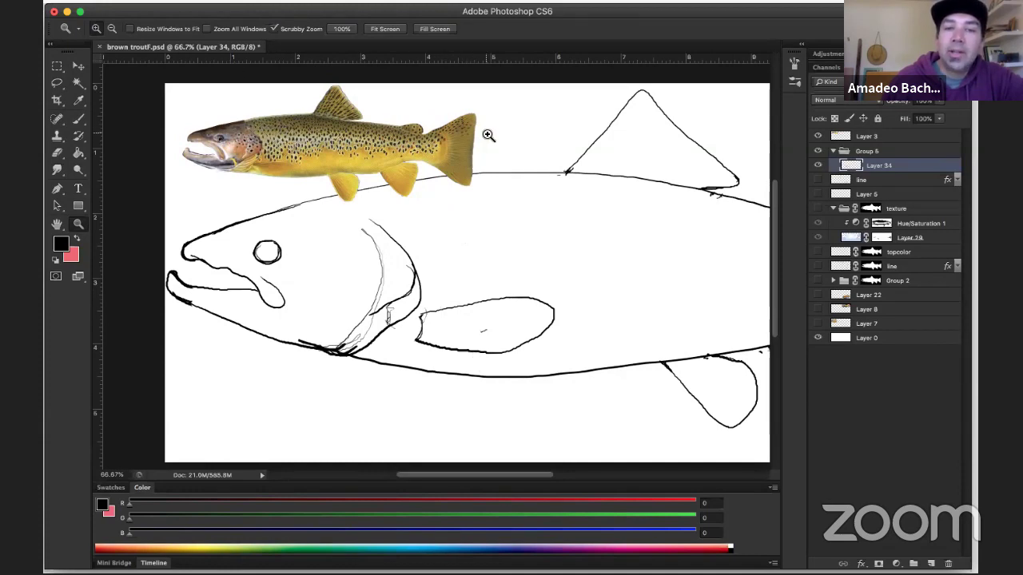
Hide and collapse the Group 5 sketch, and show the finished top line layer across the whole fish
click(817, 151)
click(833, 152)
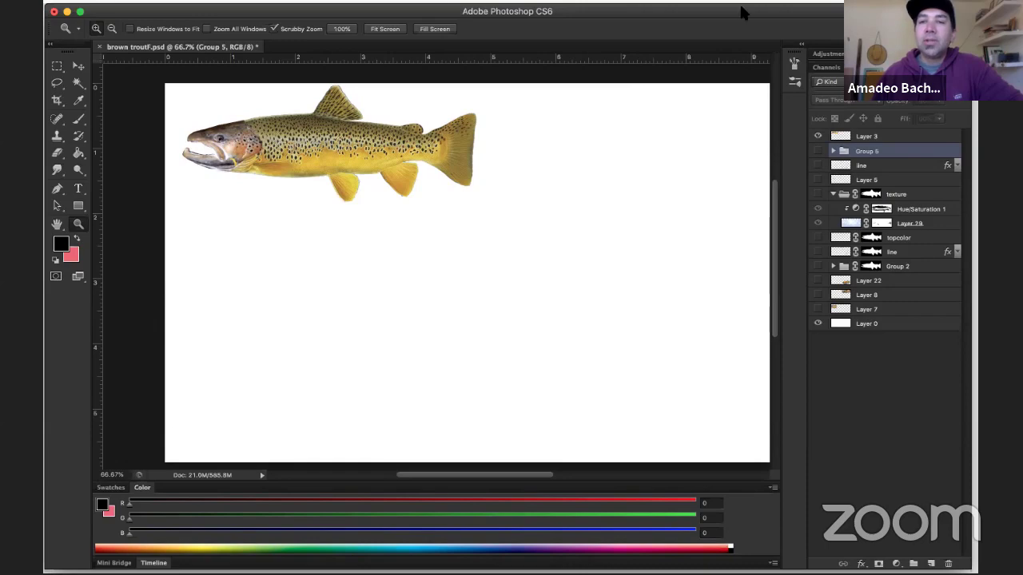
click(817, 166)
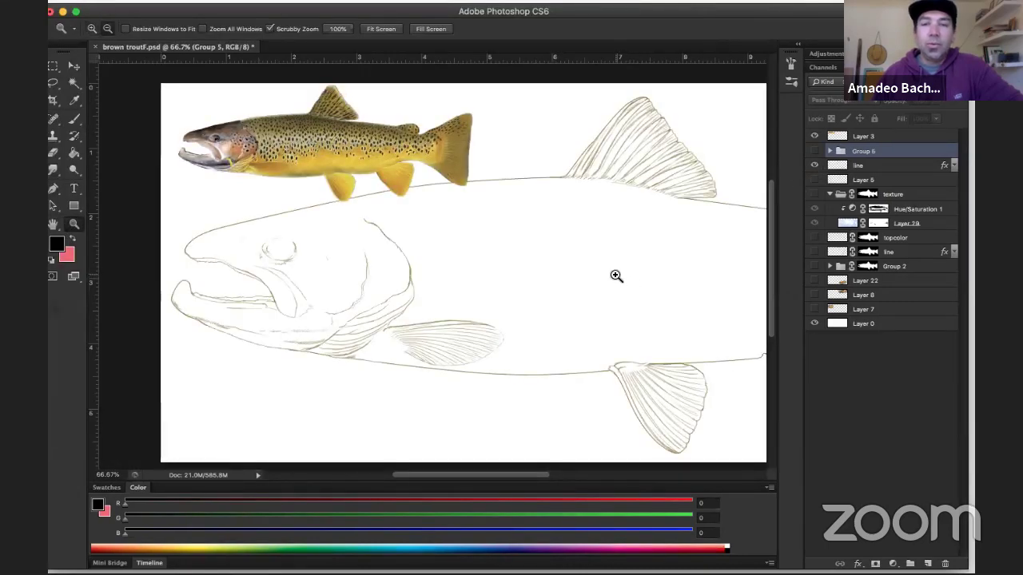
alt+click(575, 288)
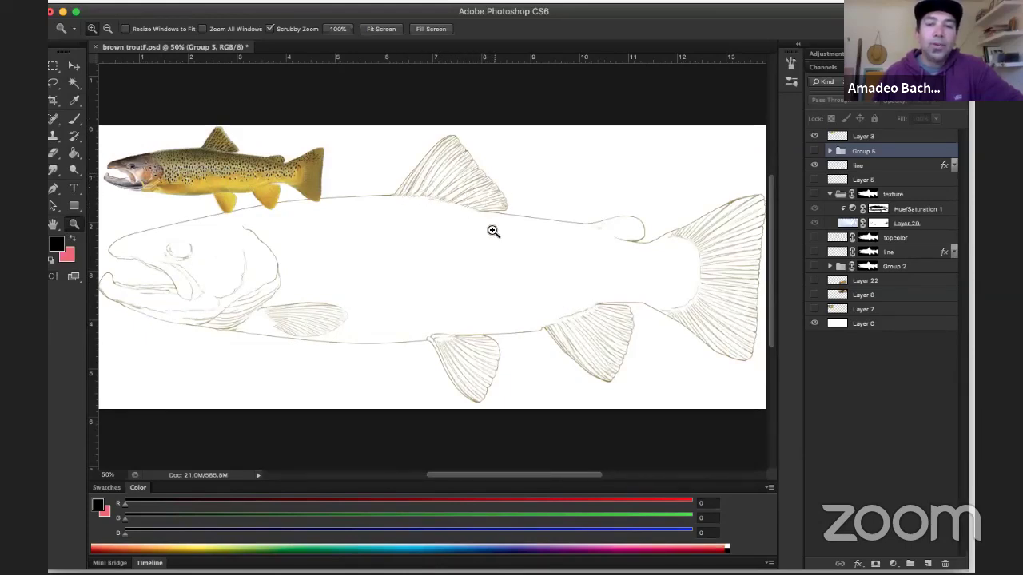
Toggle the layer directly below the top line layer on and off to compare the drawing with and without it
click(814, 180)
click(814, 180)
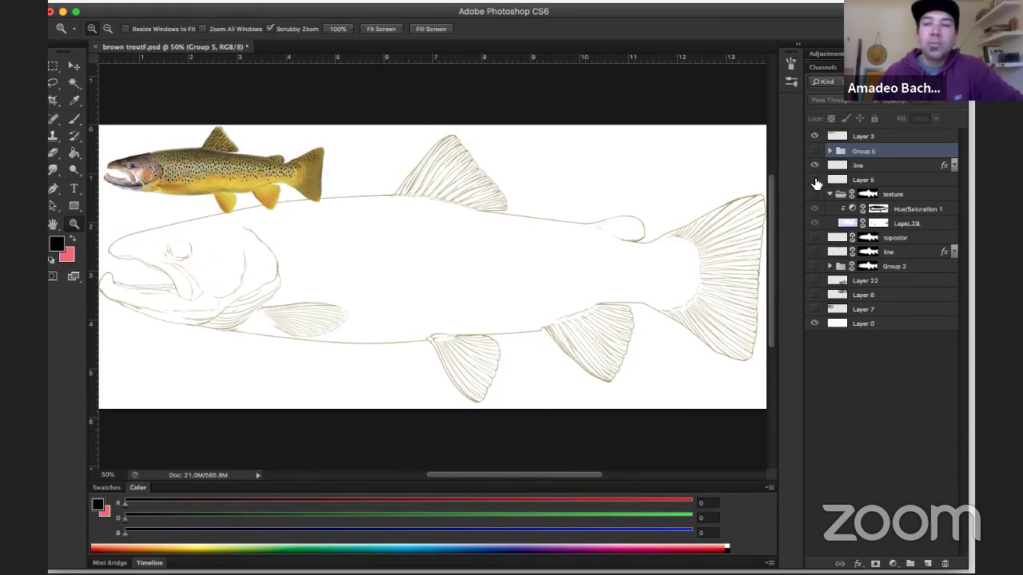
click(814, 181)
click(814, 180)
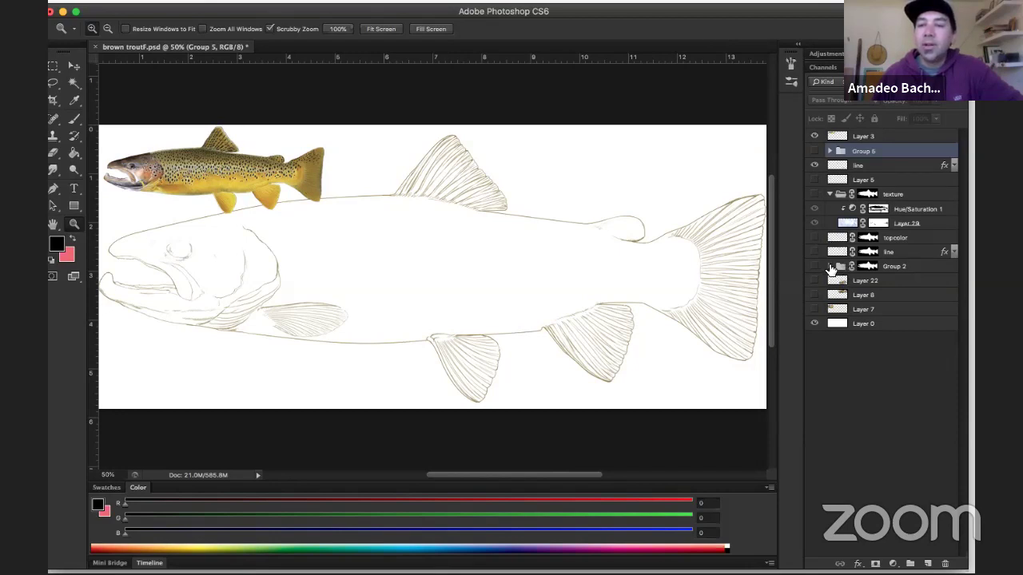
Expand and show Group 2, with everything from Layer 10 up to the reflection layer hidden so only the base color remains
click(830, 267)
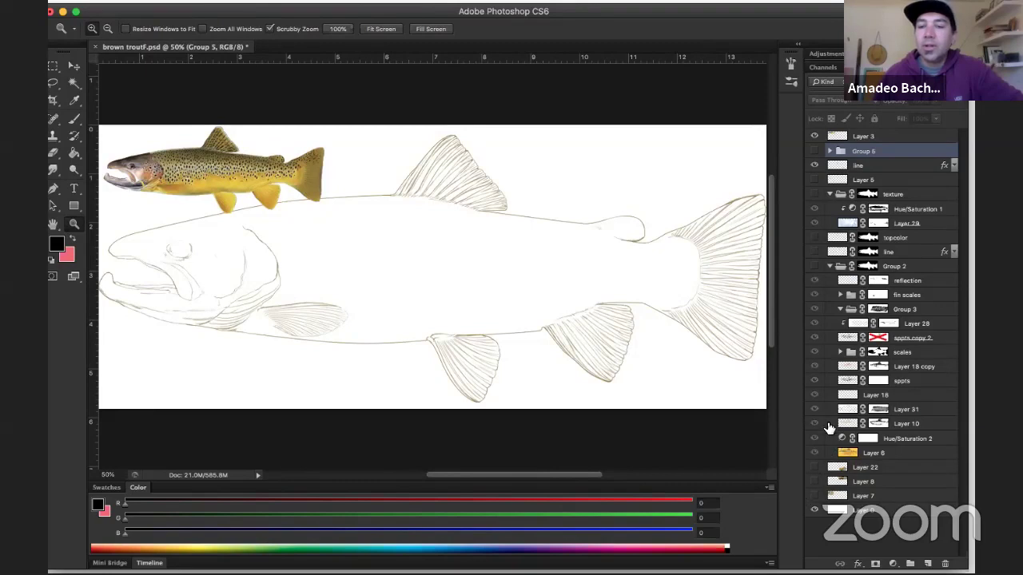
click(814, 267)
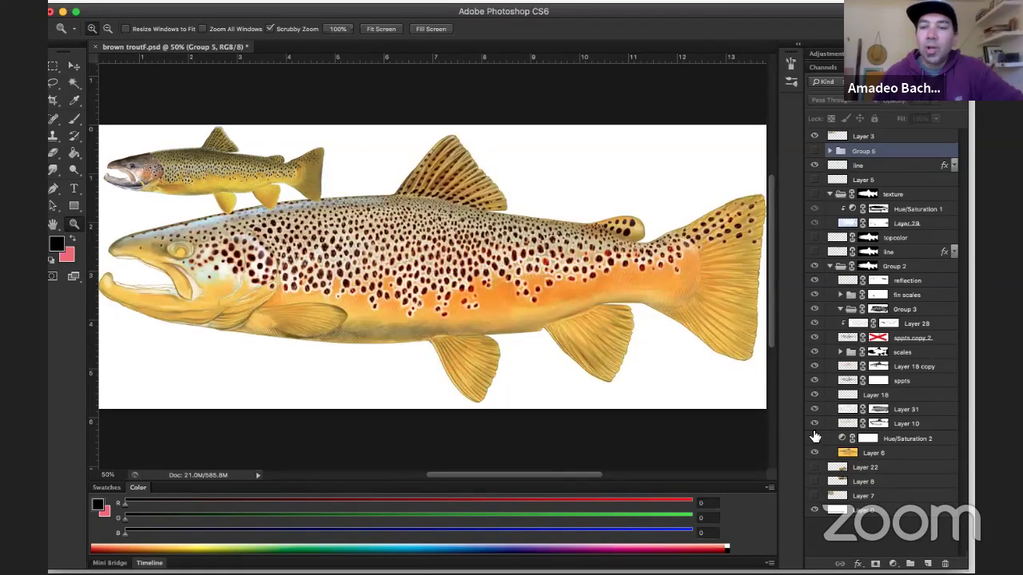
drag(816, 425, 816, 291)
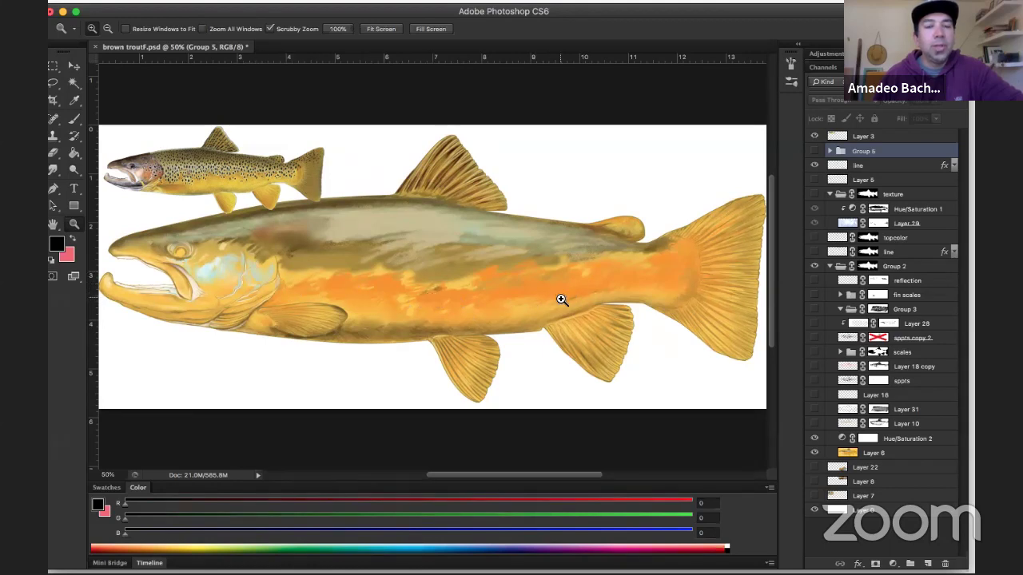
Show the hand-held trout reference photo layer and toggle the painted base color layer to compare the two
click(815, 482)
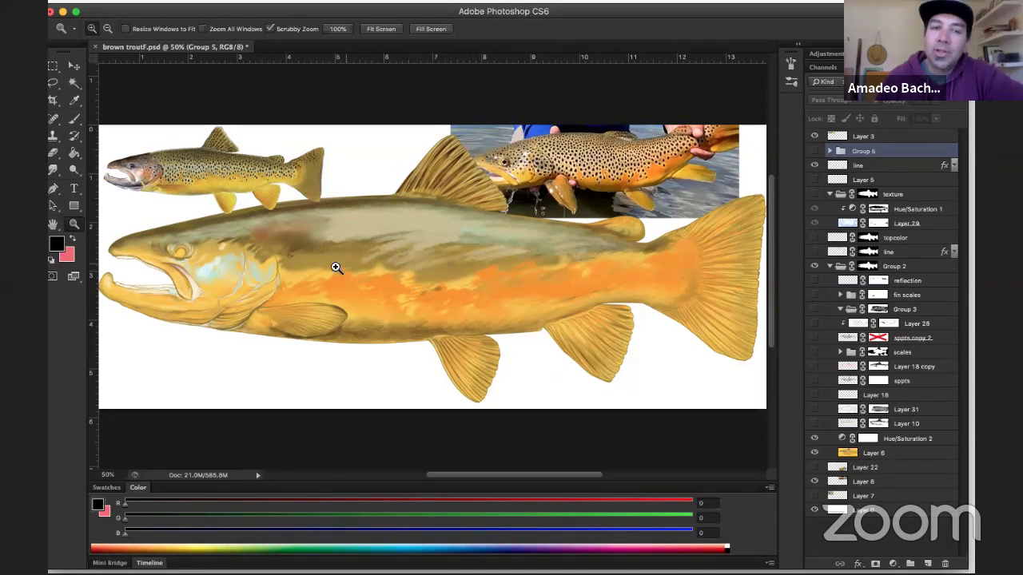
click(814, 453)
click(814, 453)
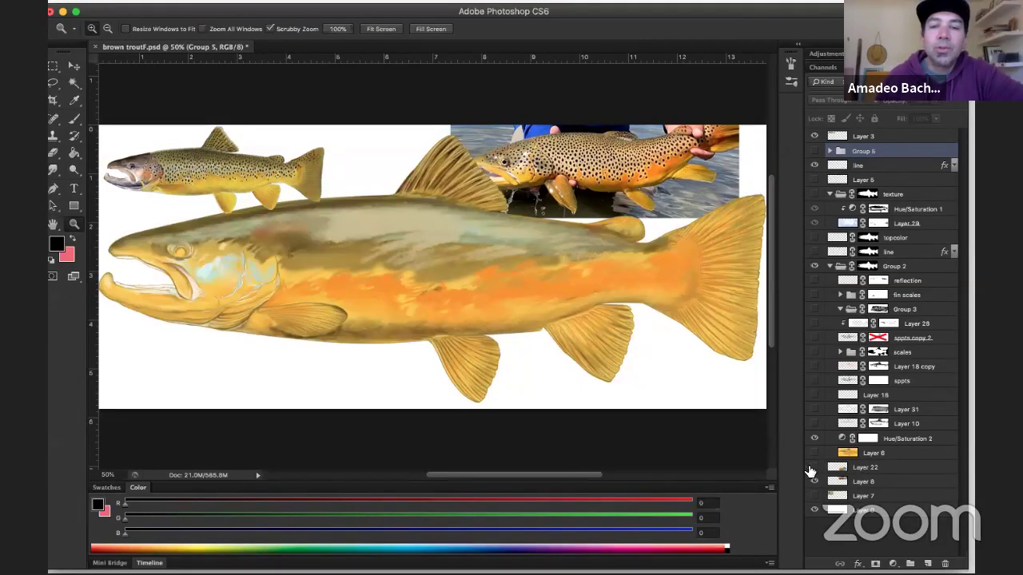
click(813, 454)
click(815, 453)
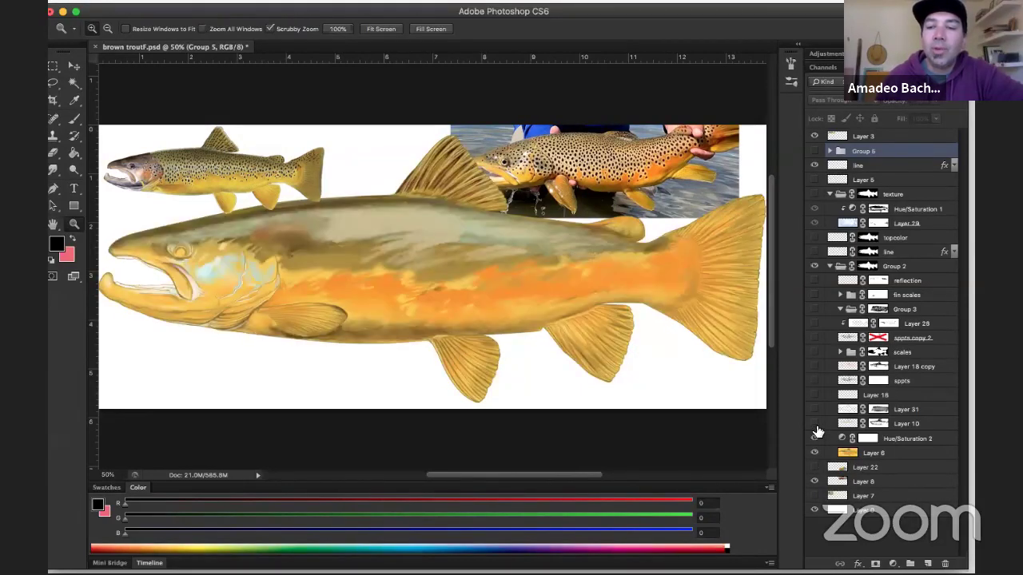
Toggle Layer 10 on and off to compare its pale spot halos with the plain base color
click(815, 424)
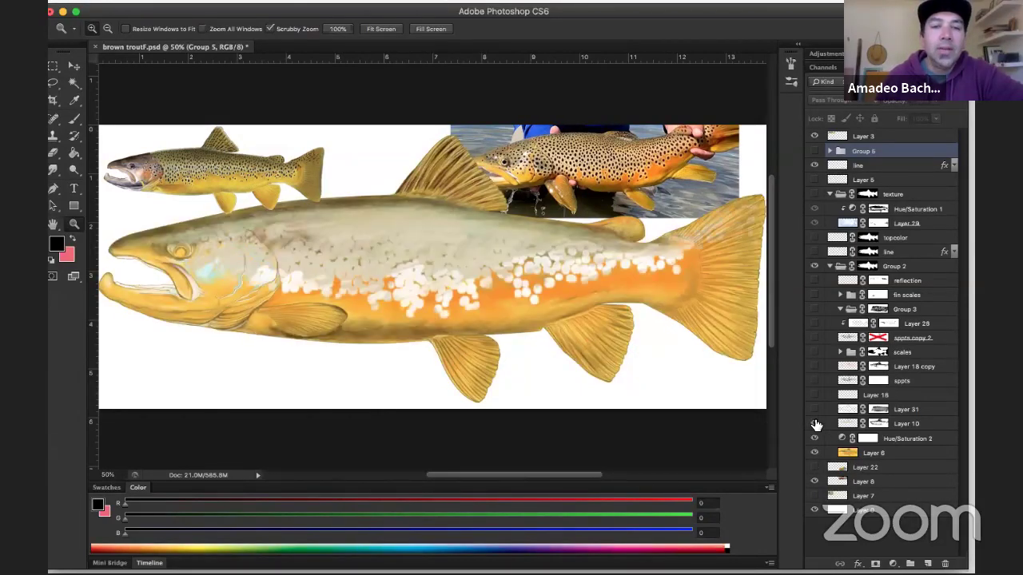
click(815, 423)
click(815, 423)
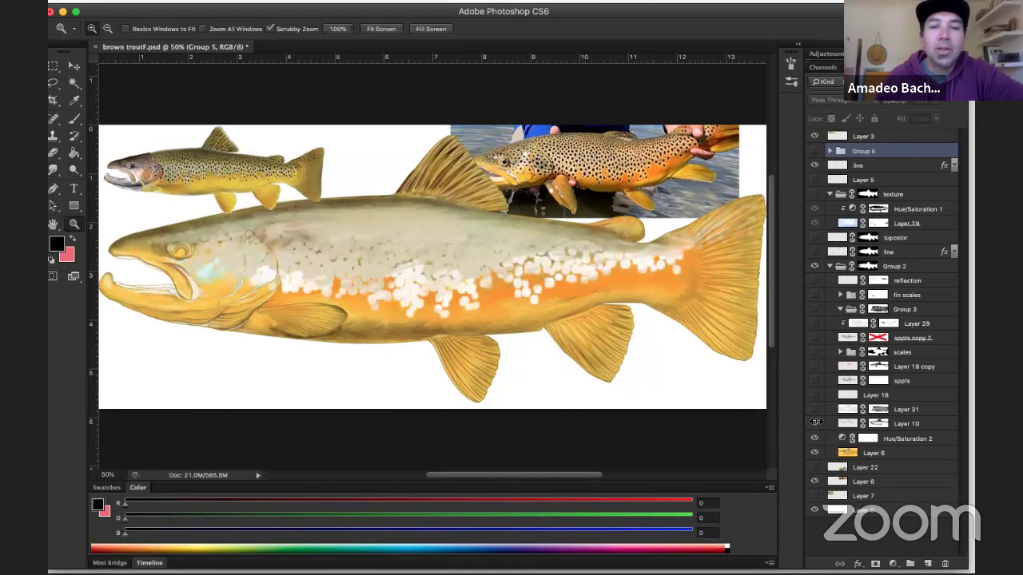
click(815, 423)
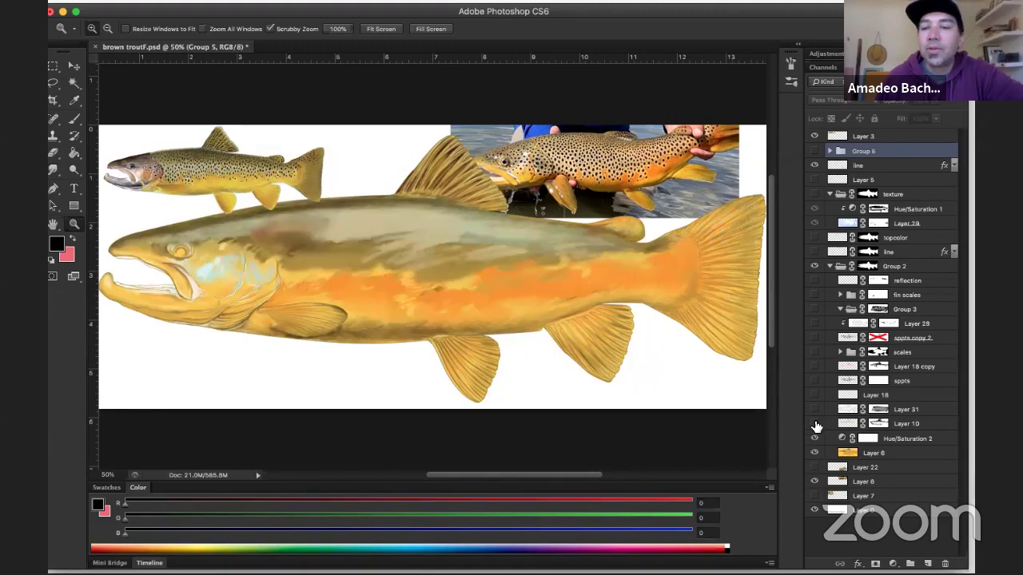
click(815, 424)
Show the sppts layer of dark spots, toggling it to compare the body with and without them
click(813, 386)
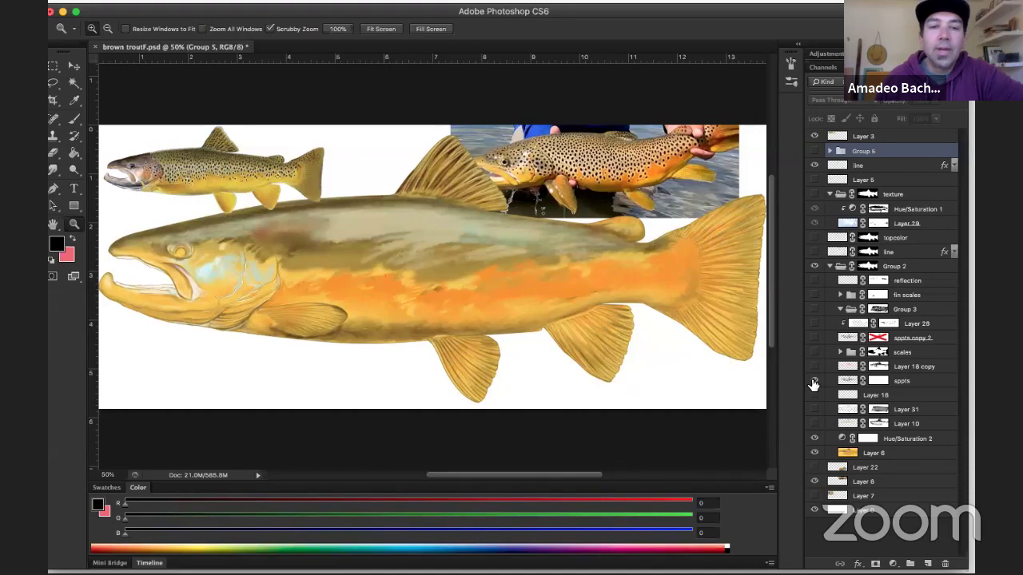
click(813, 384)
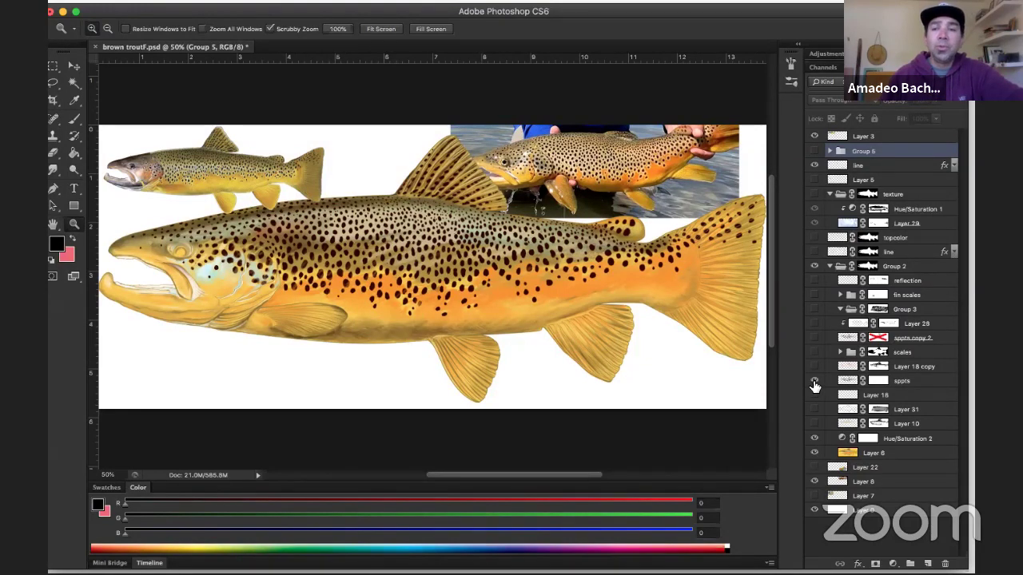
click(814, 385)
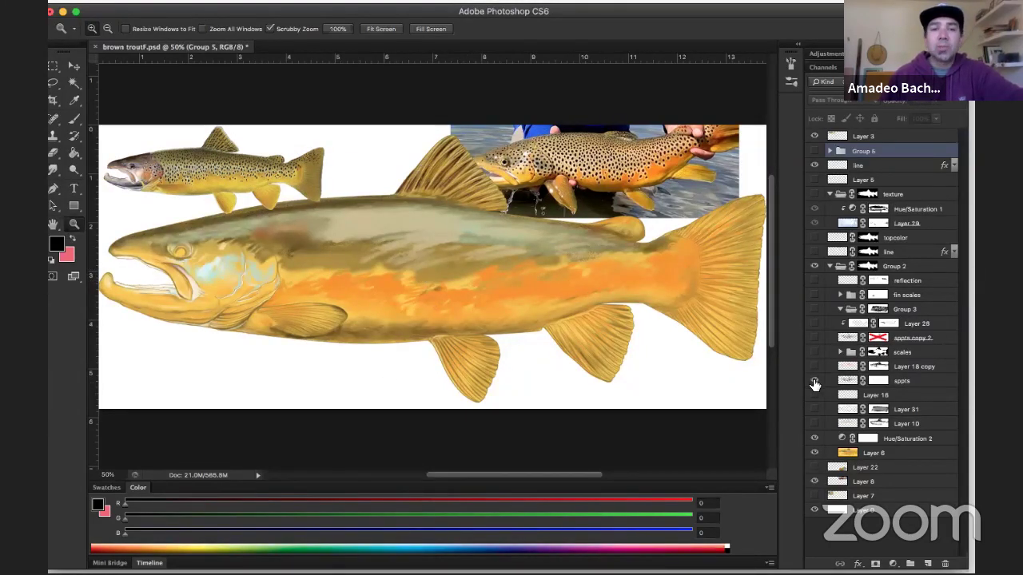
click(814, 382)
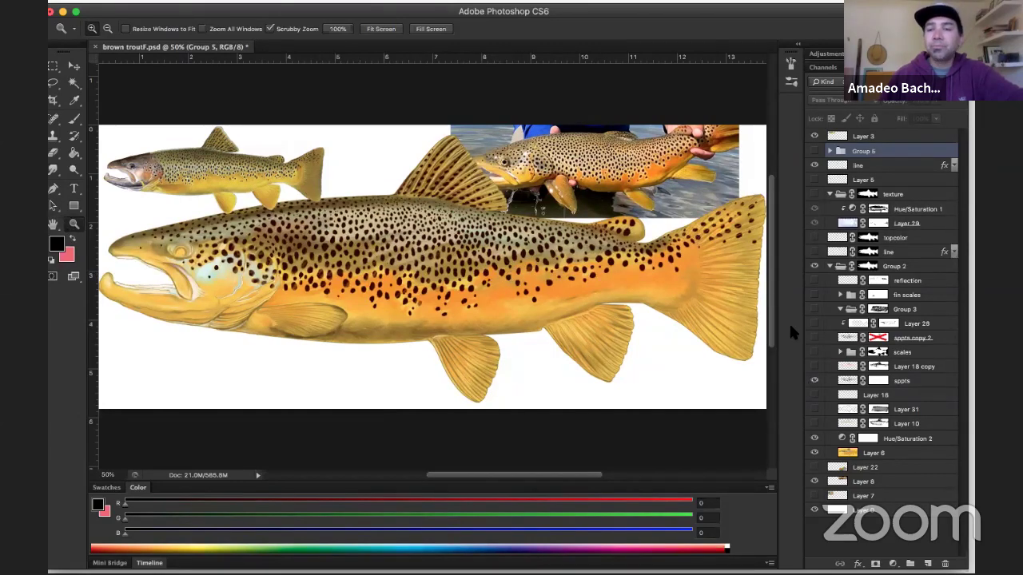
Show Layer 18 copy and Layer 18 to add the reddish tints around the spots, toggling each to compare
click(815, 366)
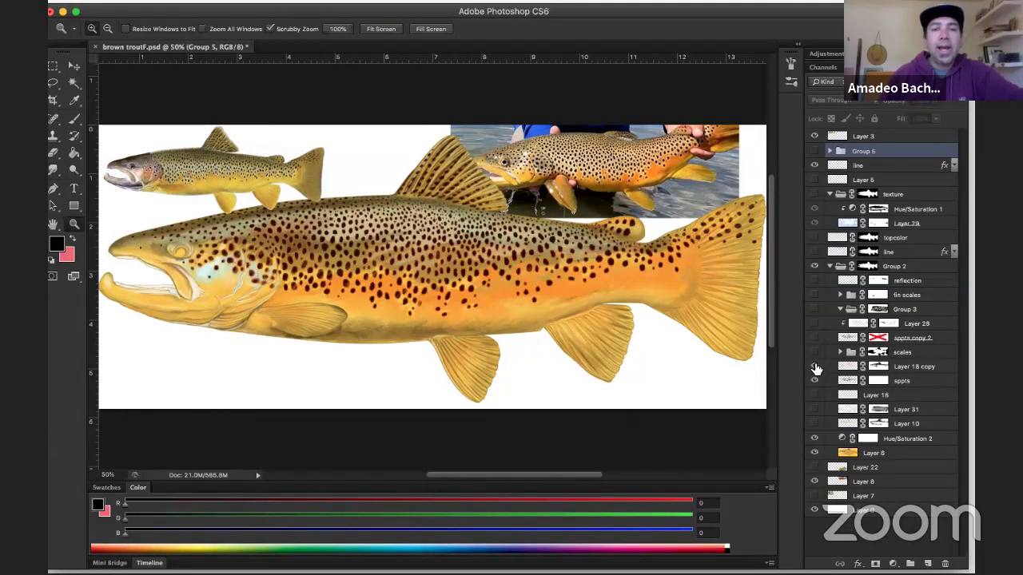
click(815, 369)
click(815, 369)
click(815, 395)
click(815, 396)
click(814, 396)
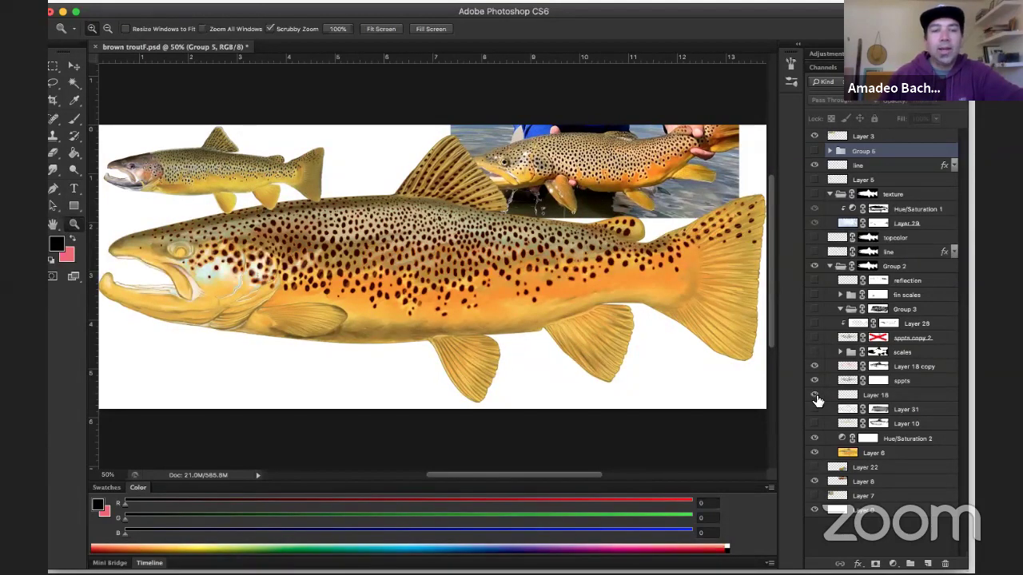
click(815, 396)
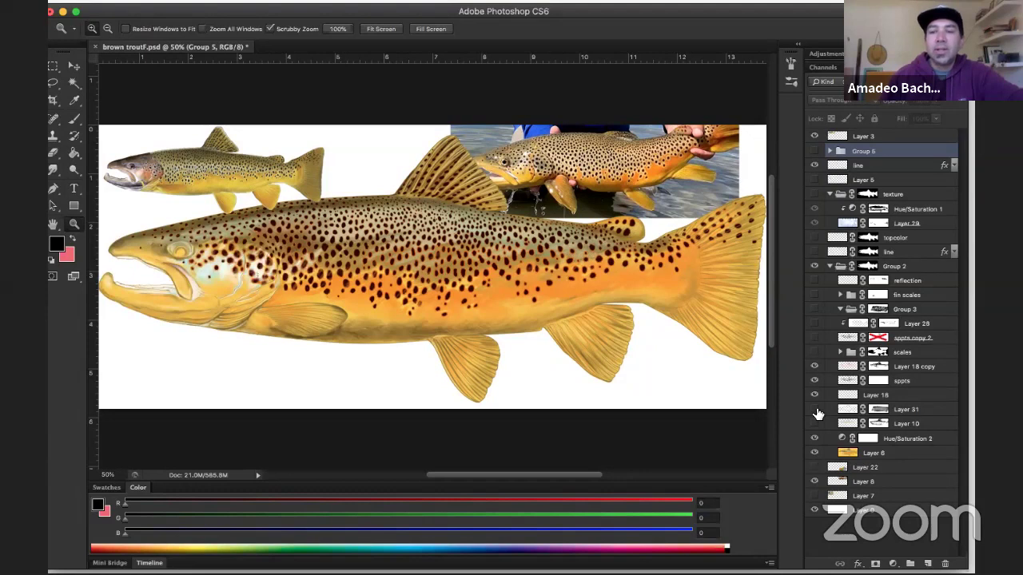
Preview Layer 31 briefly, and show Layer 10 to put pale halos around the spots
click(815, 411)
click(815, 411)
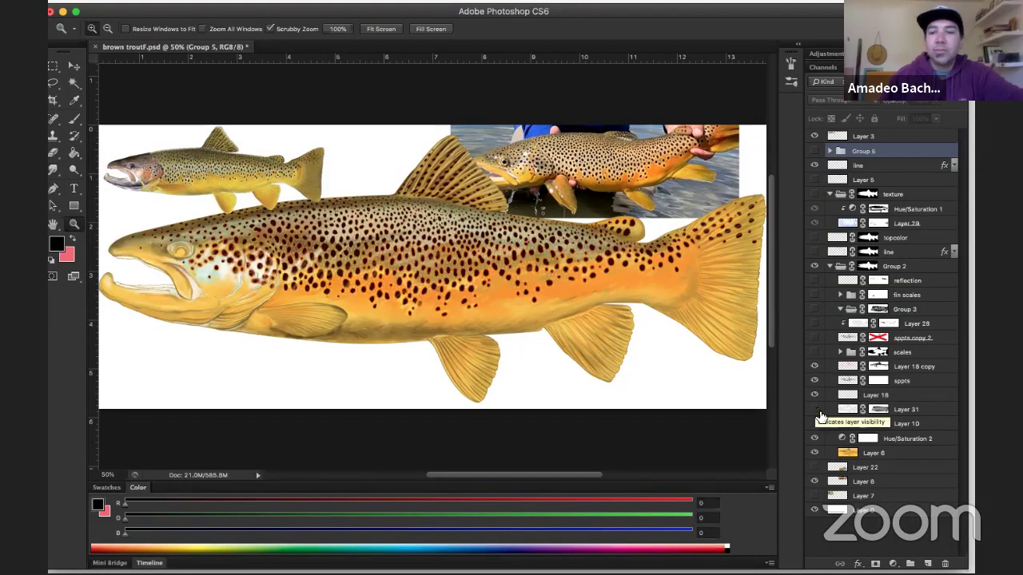
click(815, 424)
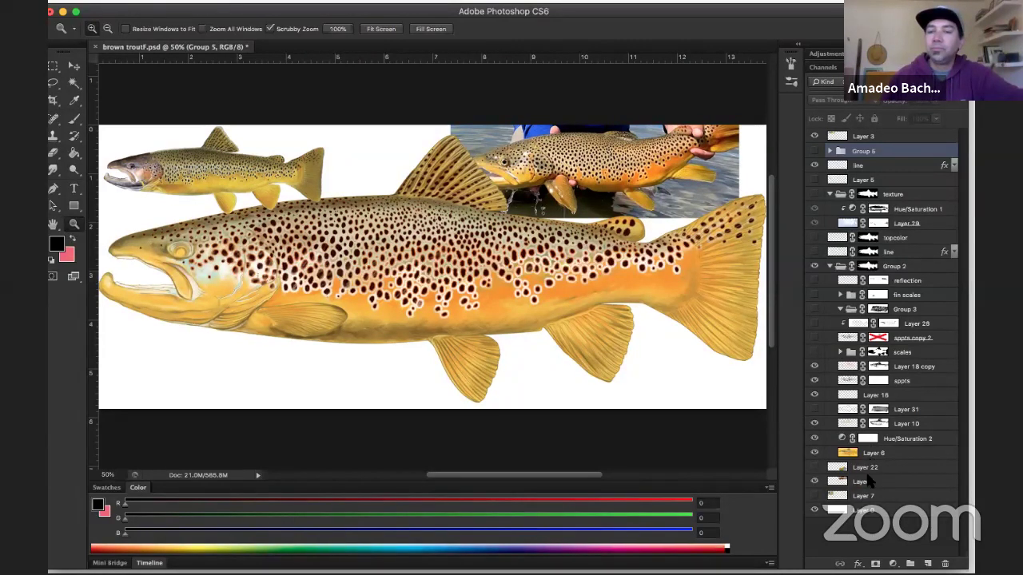
Show the sppts copy 2 layer and Layer 31 in Group 2, toggling each to compare its effect on the spots
click(815, 339)
click(815, 338)
click(815, 339)
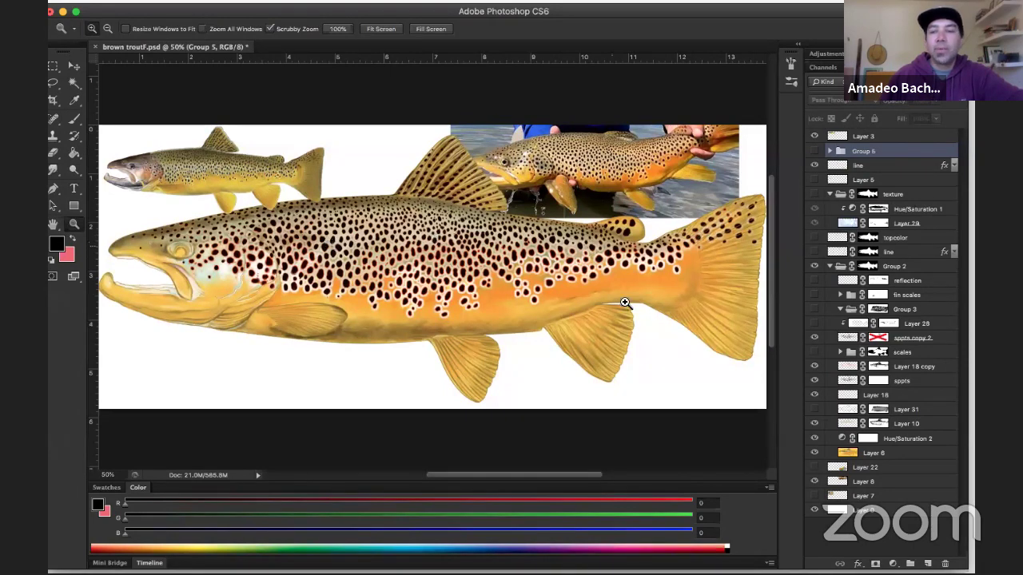
click(814, 410)
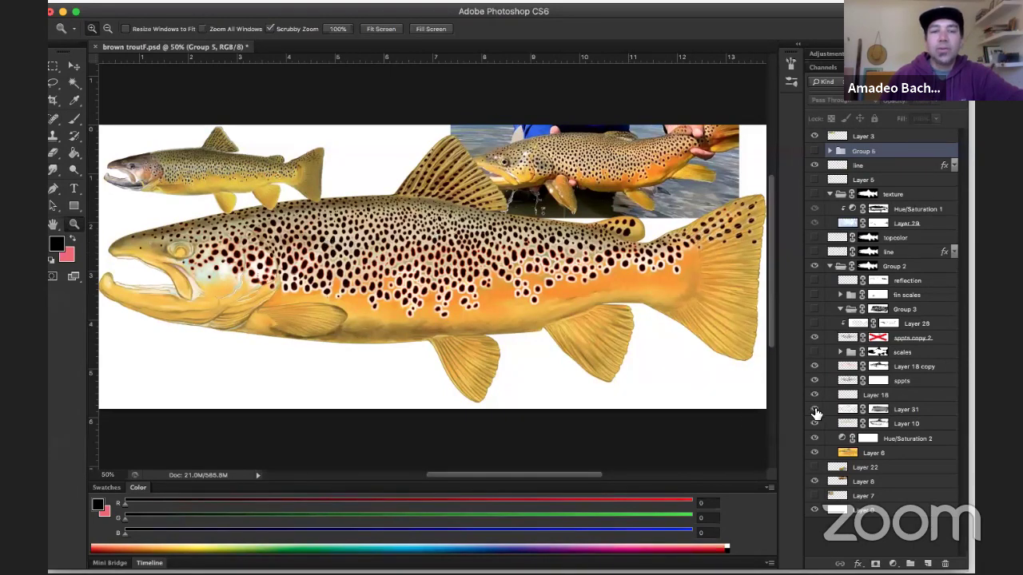
click(814, 411)
click(815, 411)
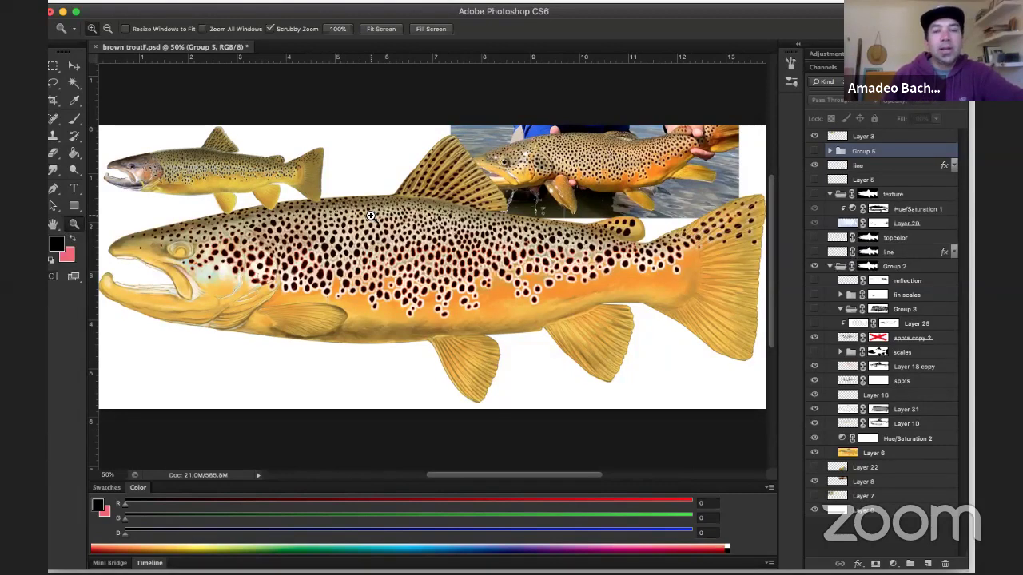
Toggle the scales group on and off to compare the body with and without scale texture, including in a closer view
click(814, 352)
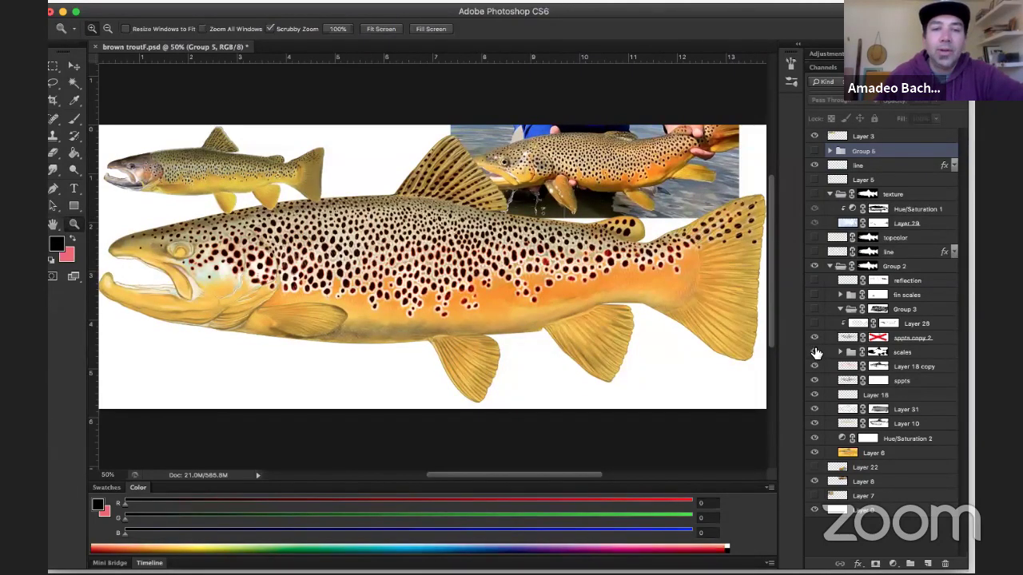
click(814, 353)
click(814, 353)
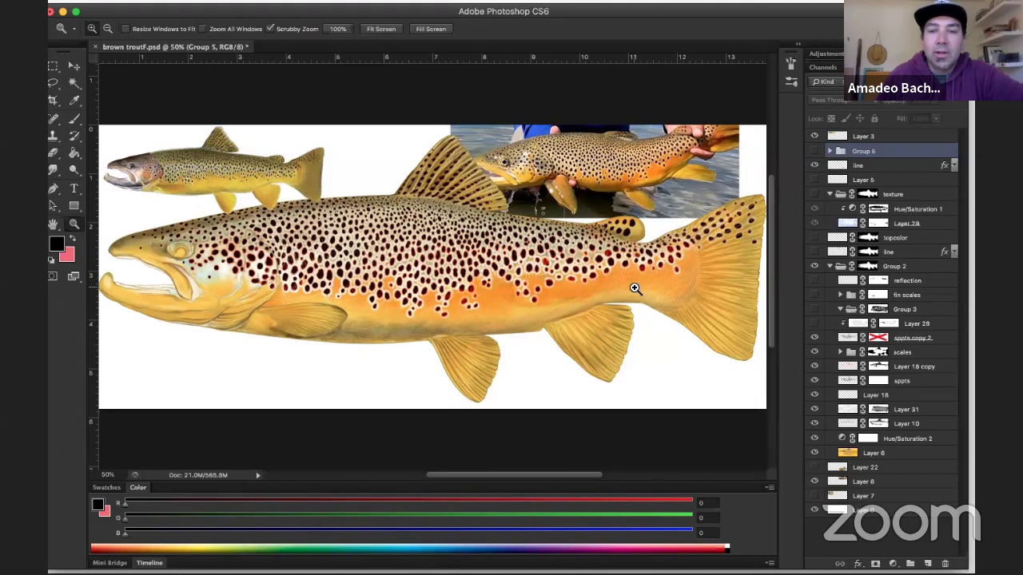
click(447, 272)
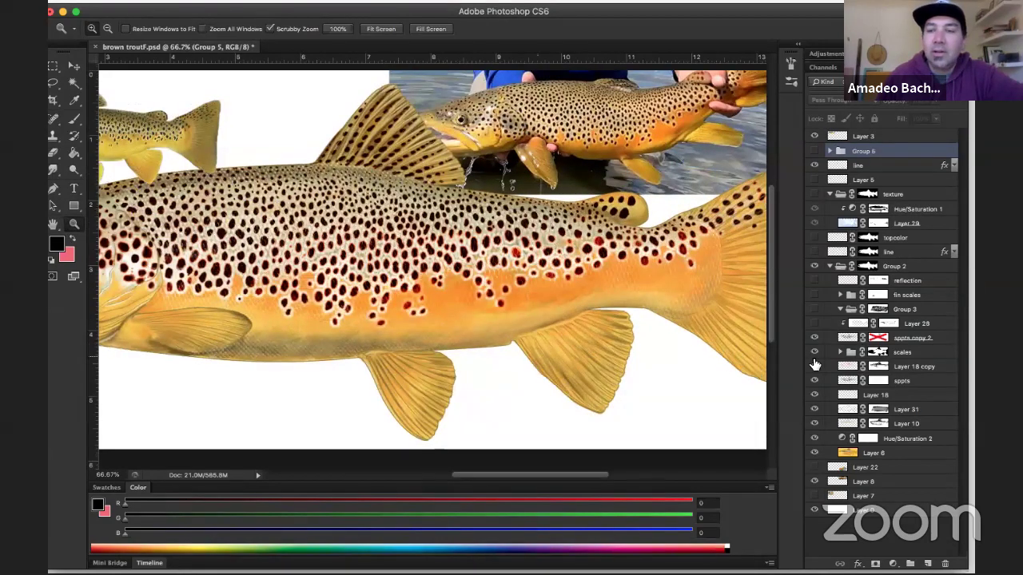
click(814, 352)
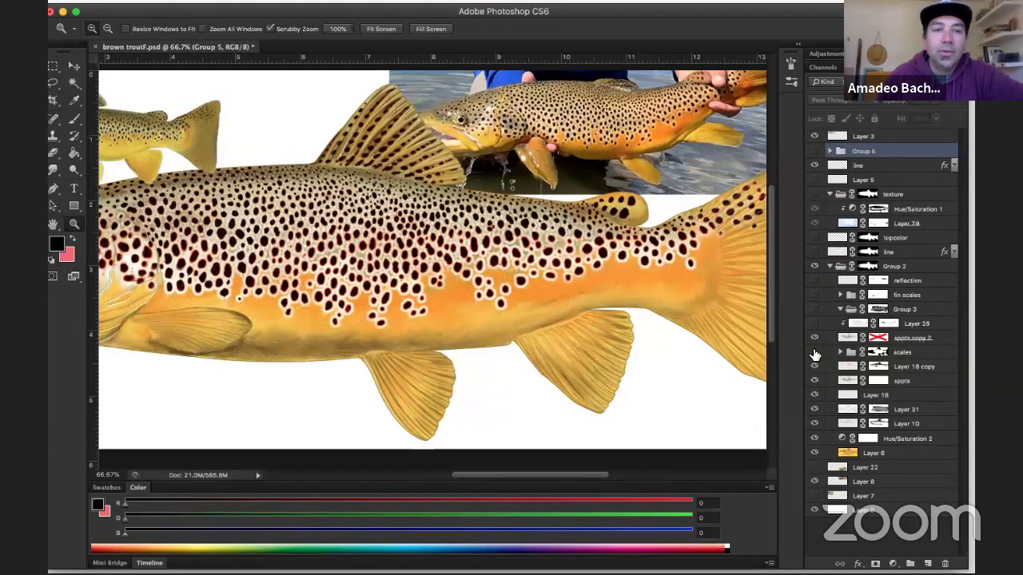
click(814, 353)
click(814, 353)
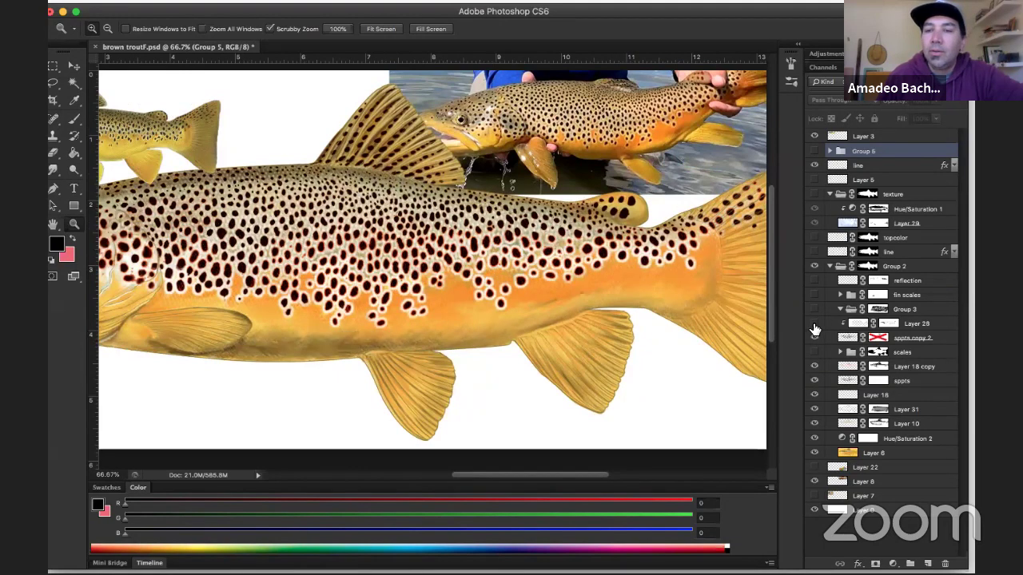
Show Layer 28 with Group 3, the fin scales and scales groups, and the reflection layer on the trout
click(814, 323)
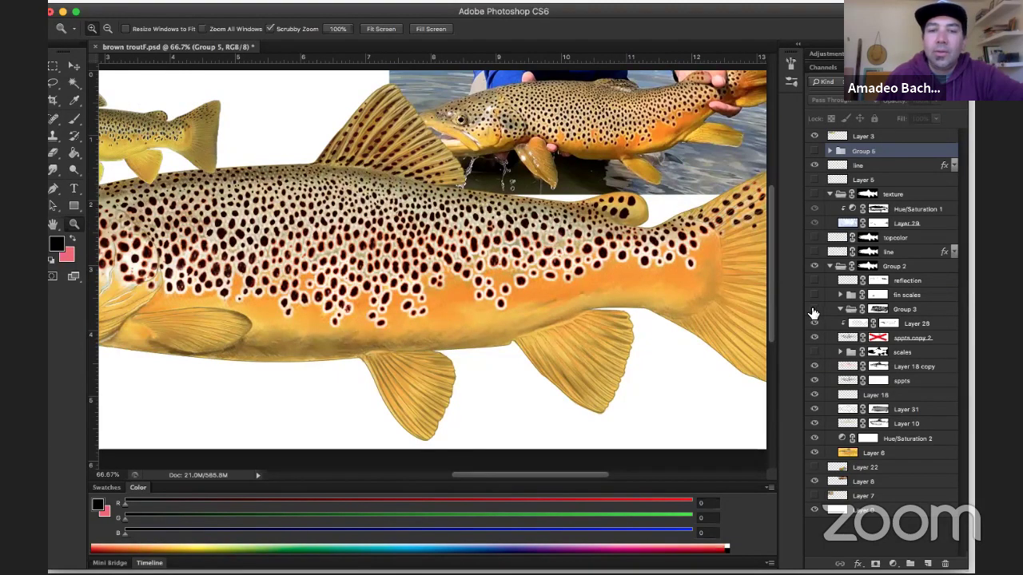
click(814, 297)
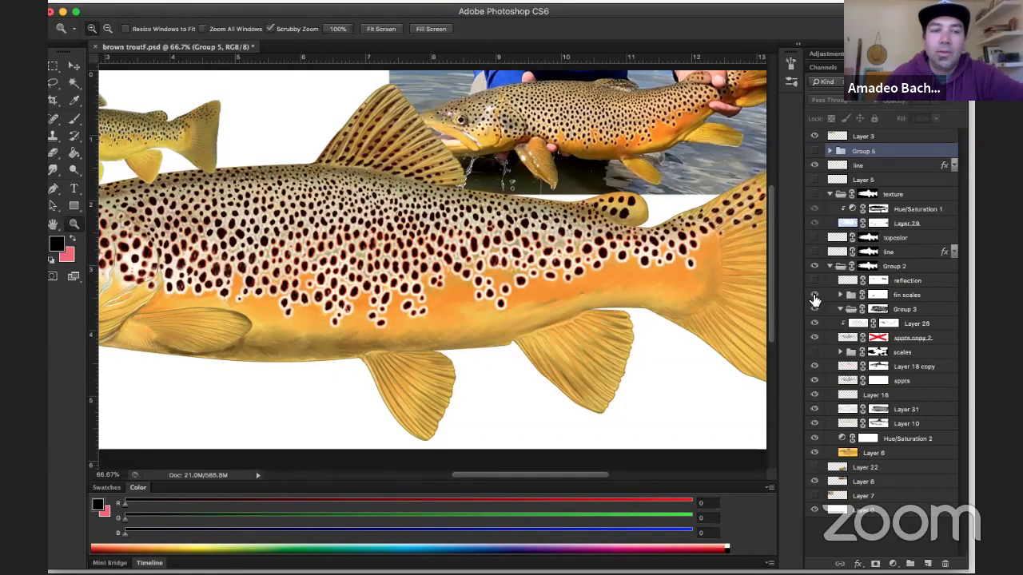
click(814, 281)
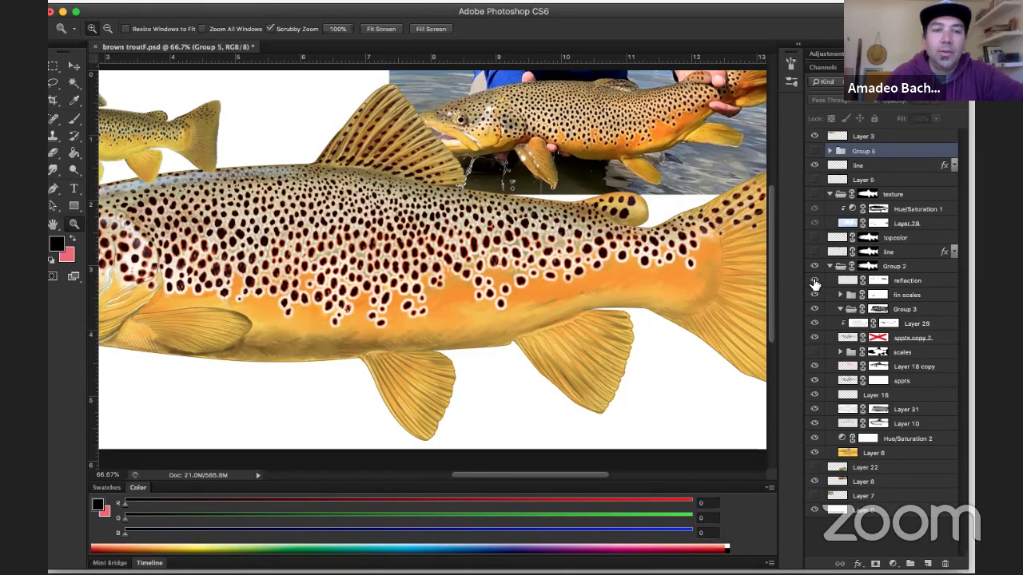
click(814, 353)
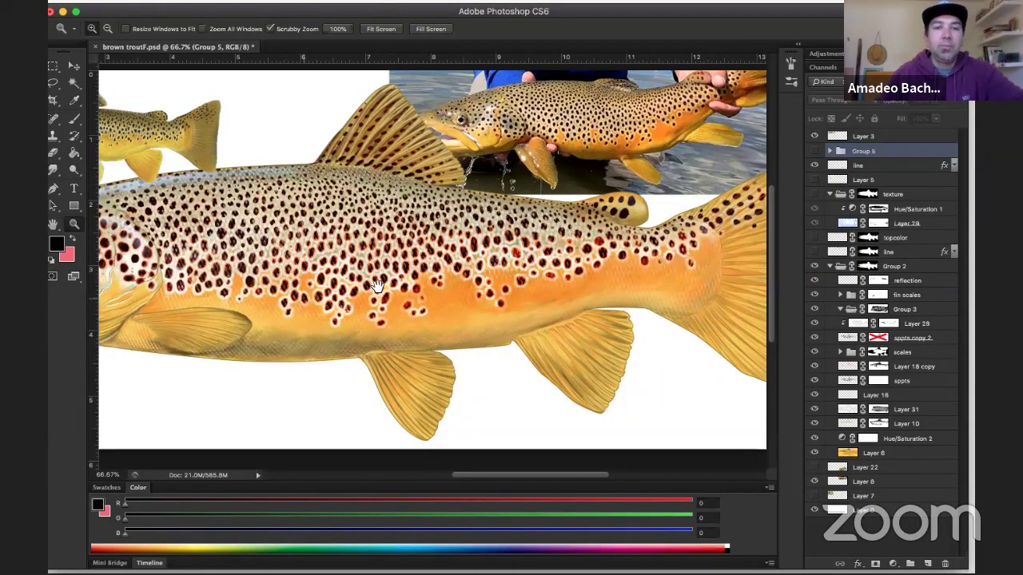
Examine the scales and reflections on the dark spots just behind the gill cover in a close-up view
drag(373, 287, 436, 274)
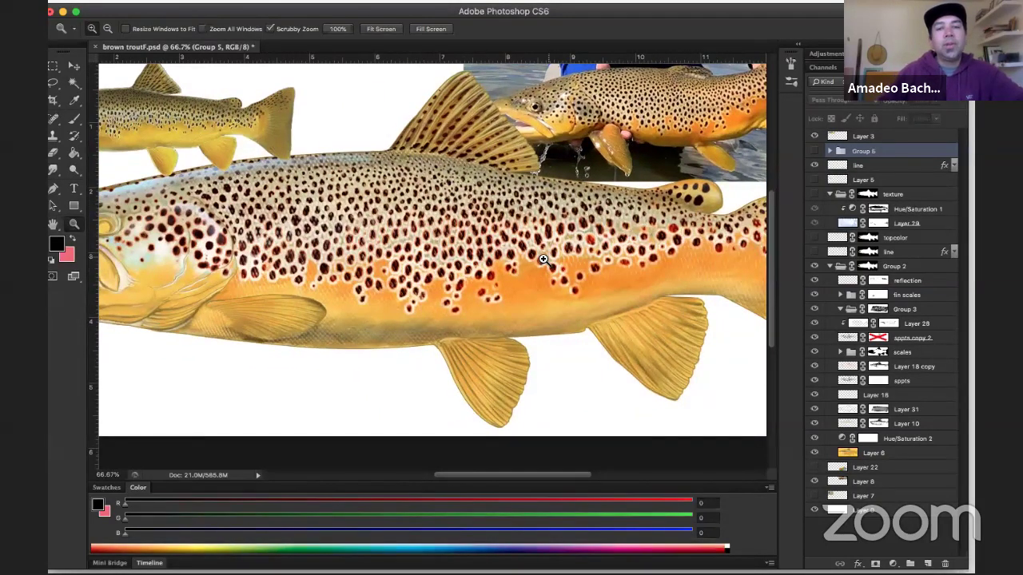
click(288, 234)
click(319, 230)
click(329, 233)
click(334, 238)
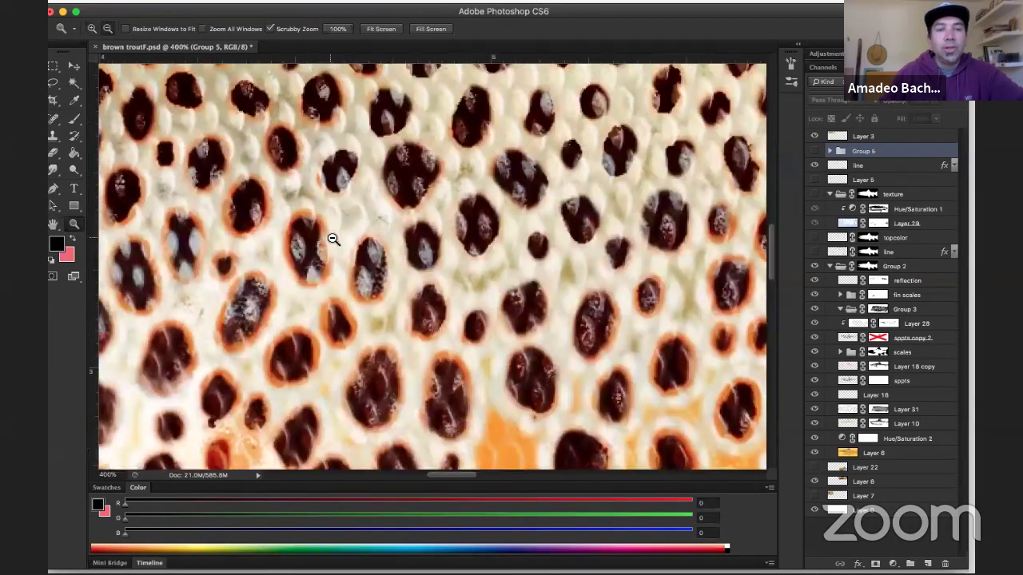
alt+click(334, 239)
click(324, 216)
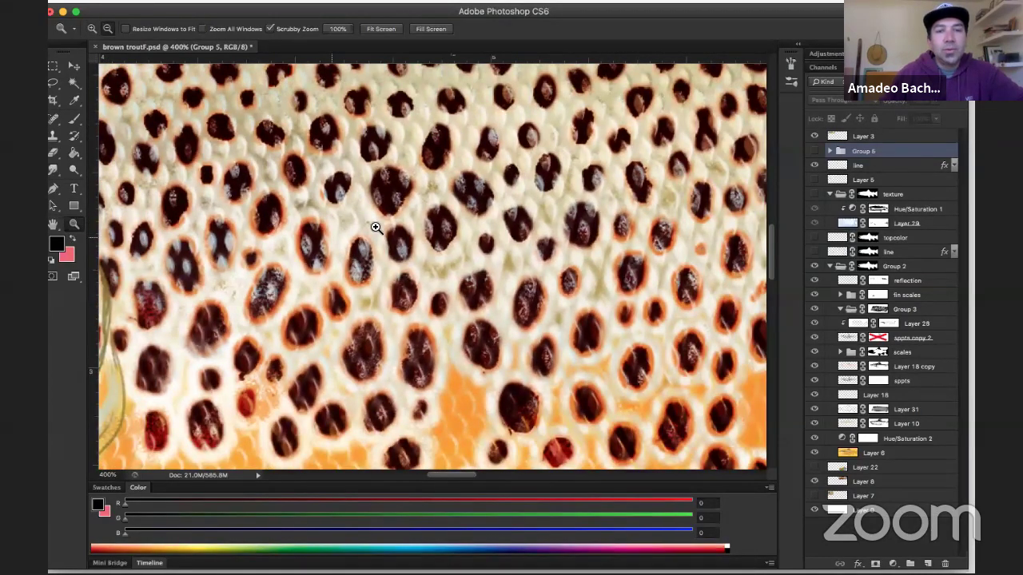
alt+click(374, 229)
alt+click(368, 233)
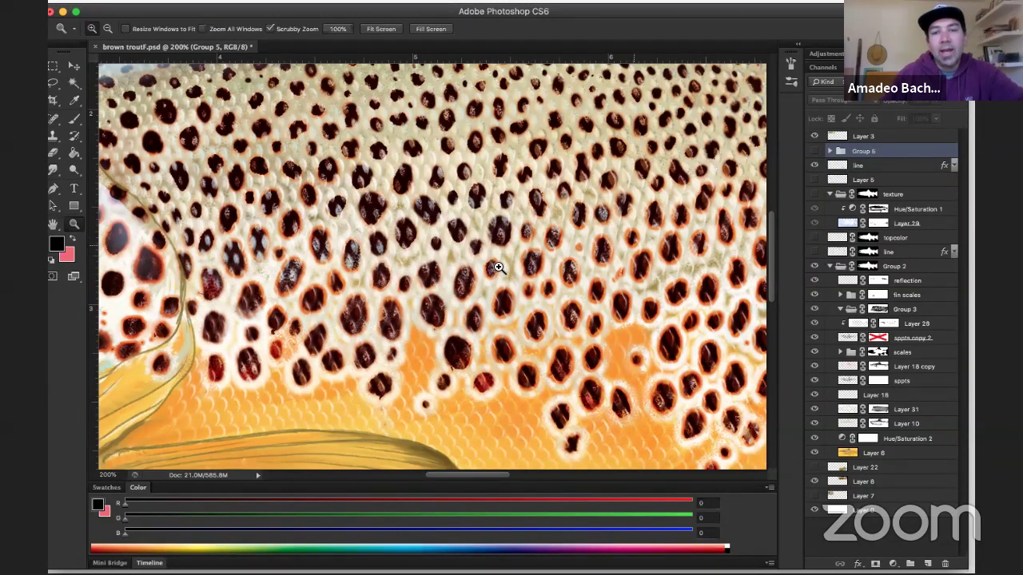
Examine the scale texture and haloed spots along the trout's flank from the gill cover towards the tail
scroll(499, 267, right, 3)
scroll(472, 285, right, 3)
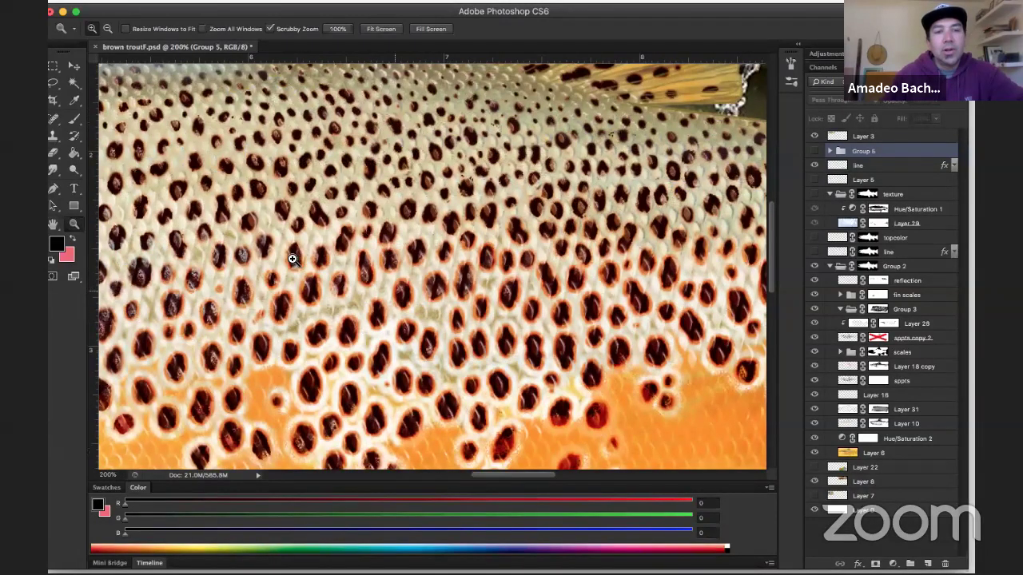
scroll(293, 256, left, 3)
scroll(480, 256, left, 3)
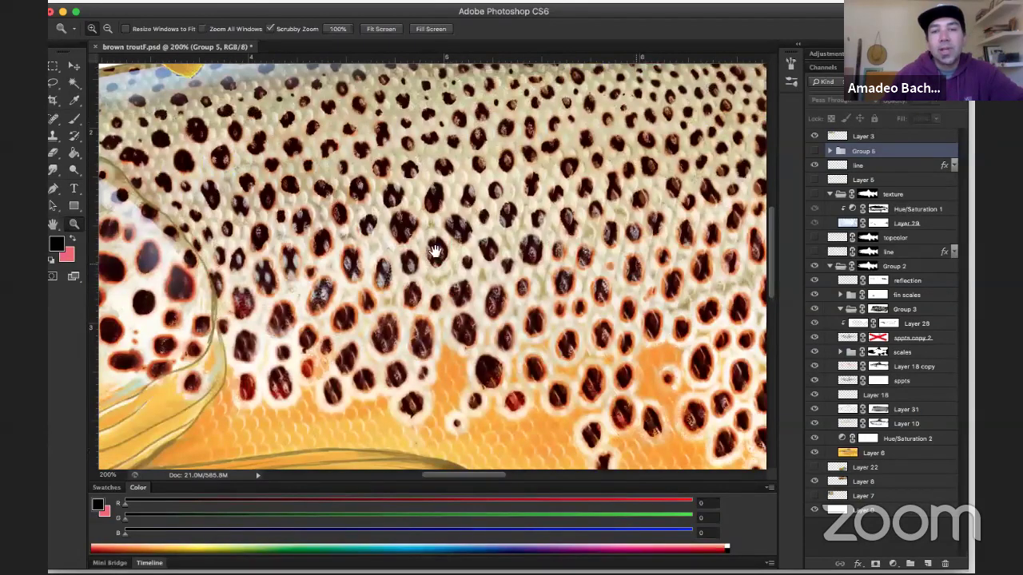
scroll(436, 252, right, 2)
scroll(559, 167, right, 3)
scroll(433, 198, right, 3)
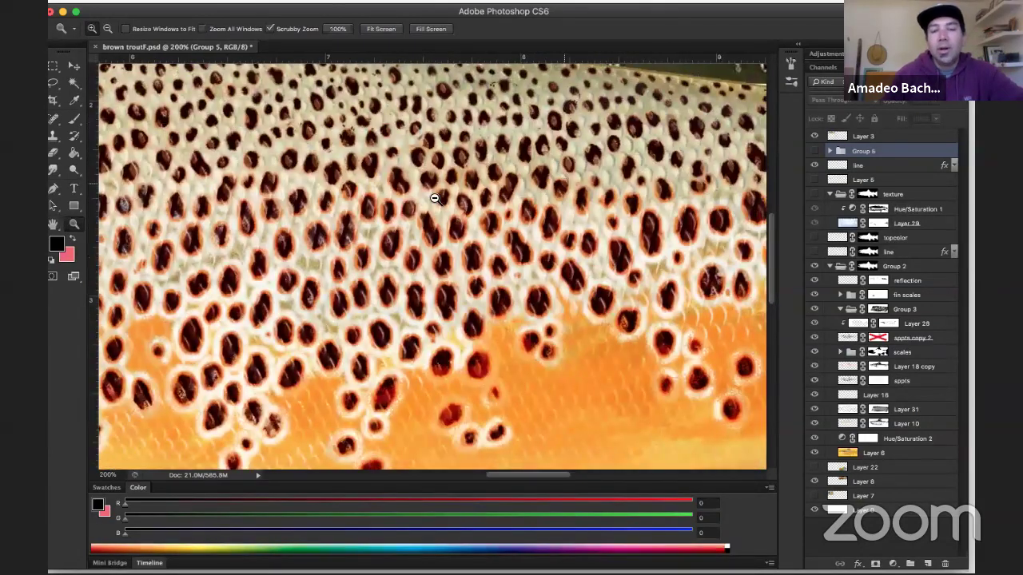
drag(424, 205, 401, 245)
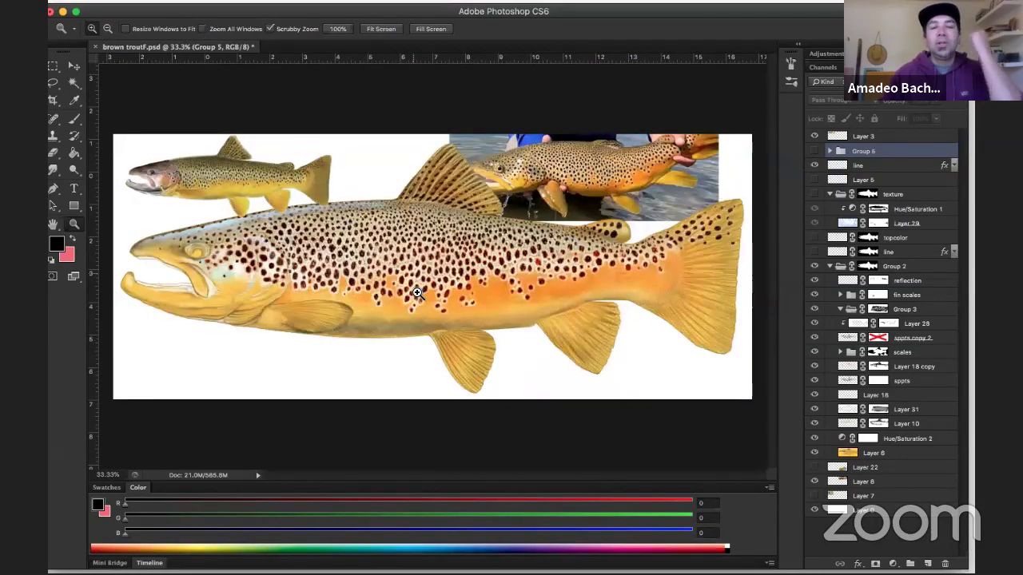
Show Layer 5 to add the eye, and toggle the topcolor layer to compare before leaving it visible
click(416, 293)
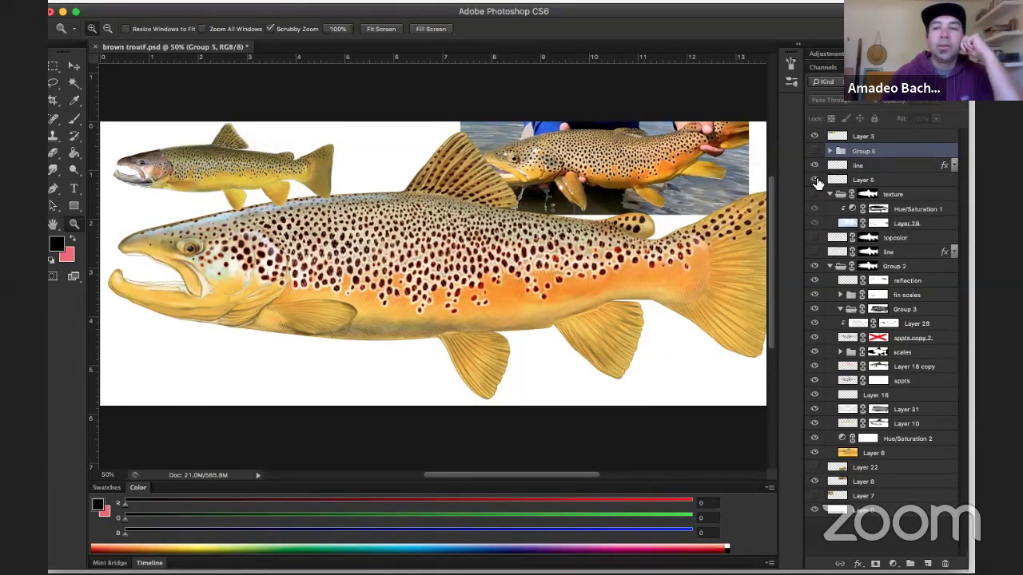
click(814, 180)
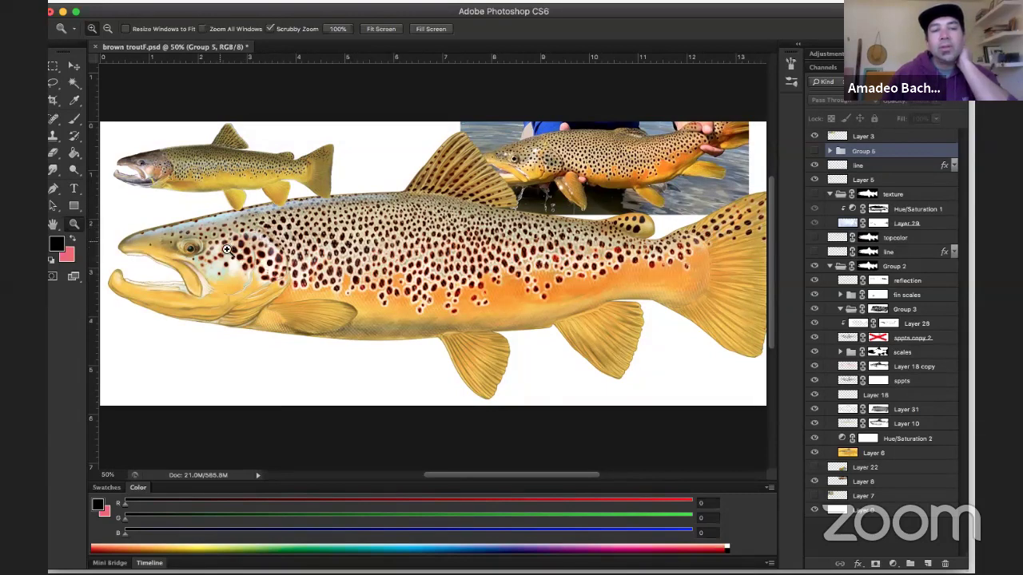
click(814, 238)
click(815, 238)
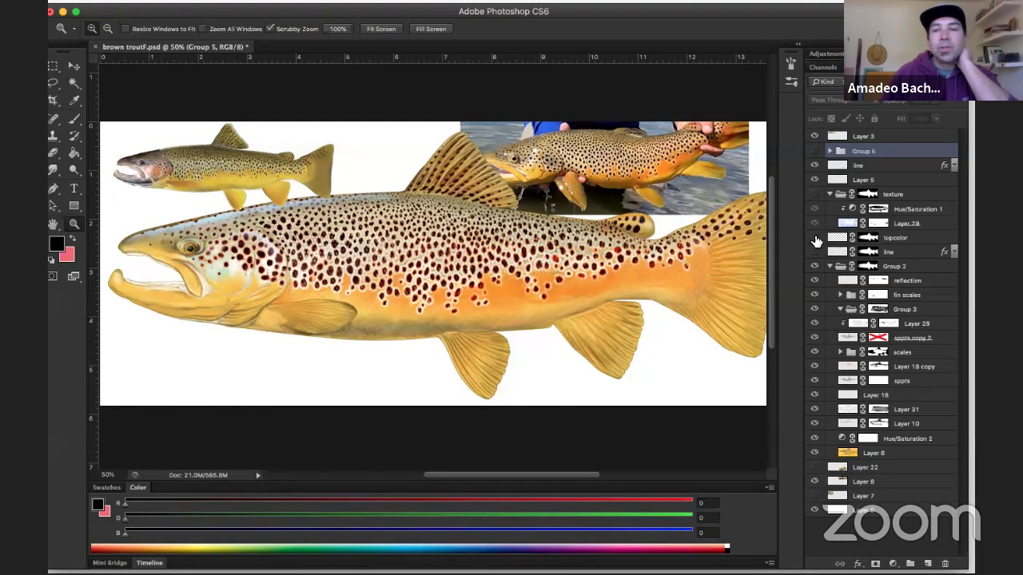
click(814, 238)
click(814, 238)
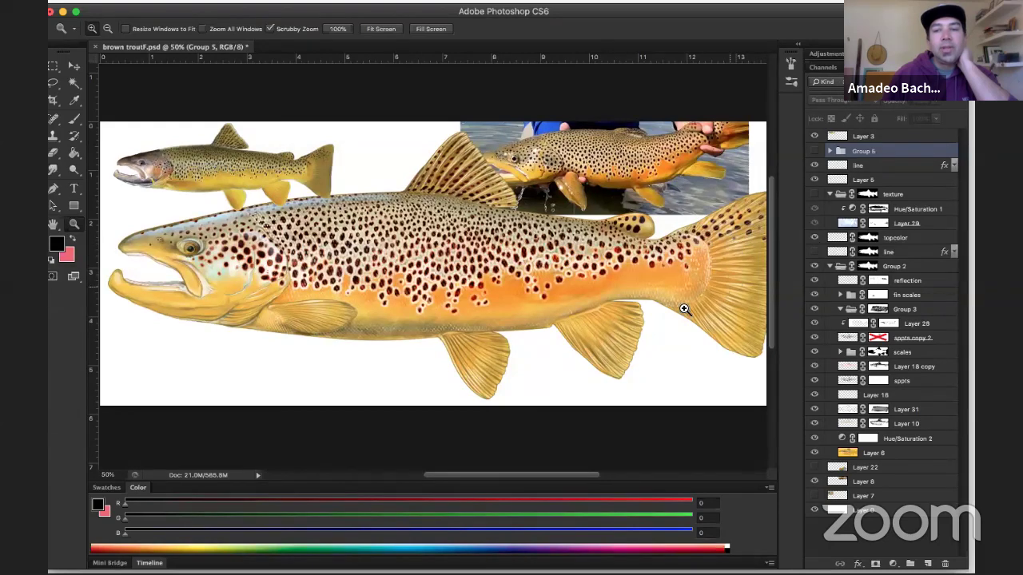
click(814, 238)
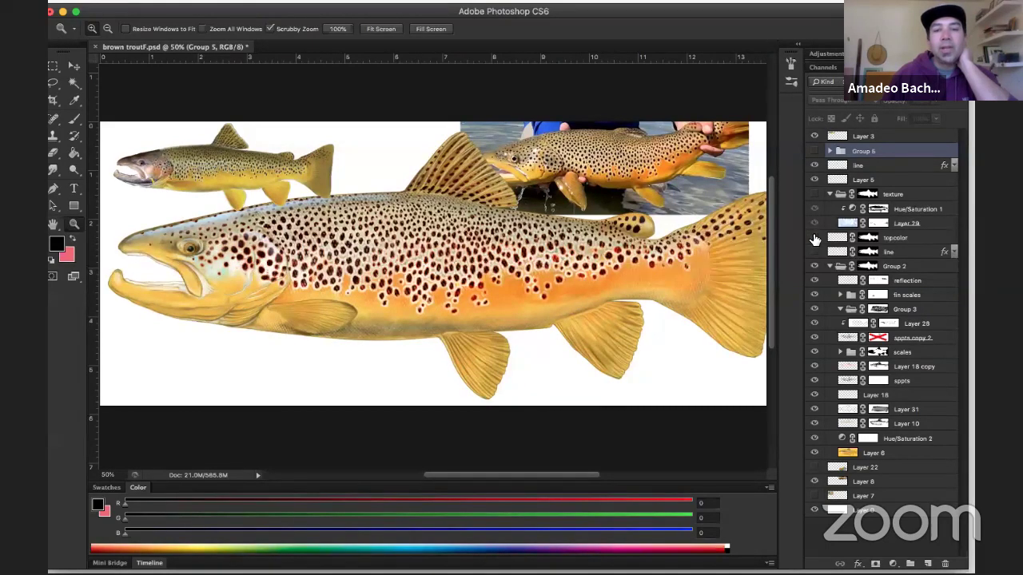
click(814, 239)
click(814, 239)
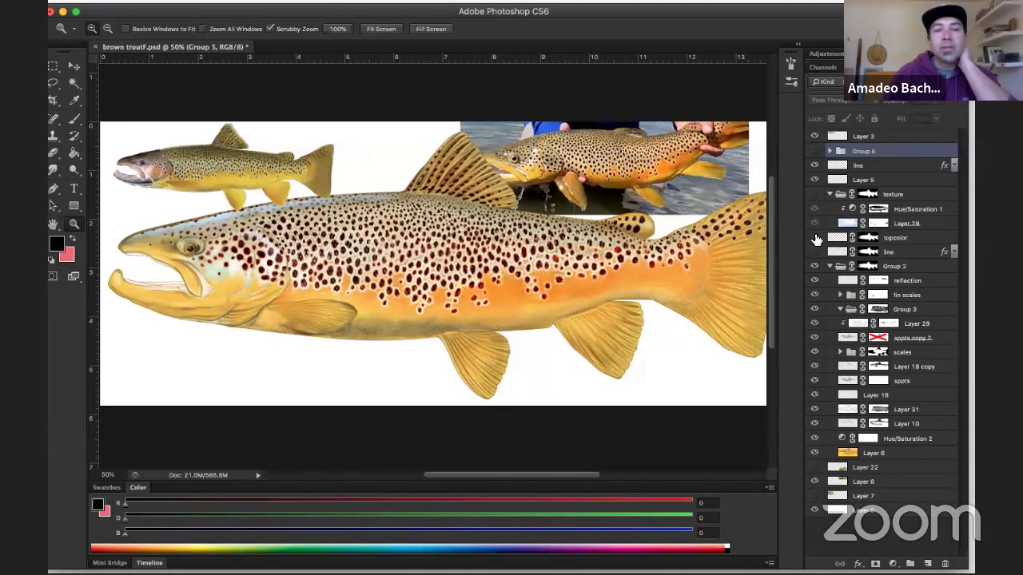
click(814, 238)
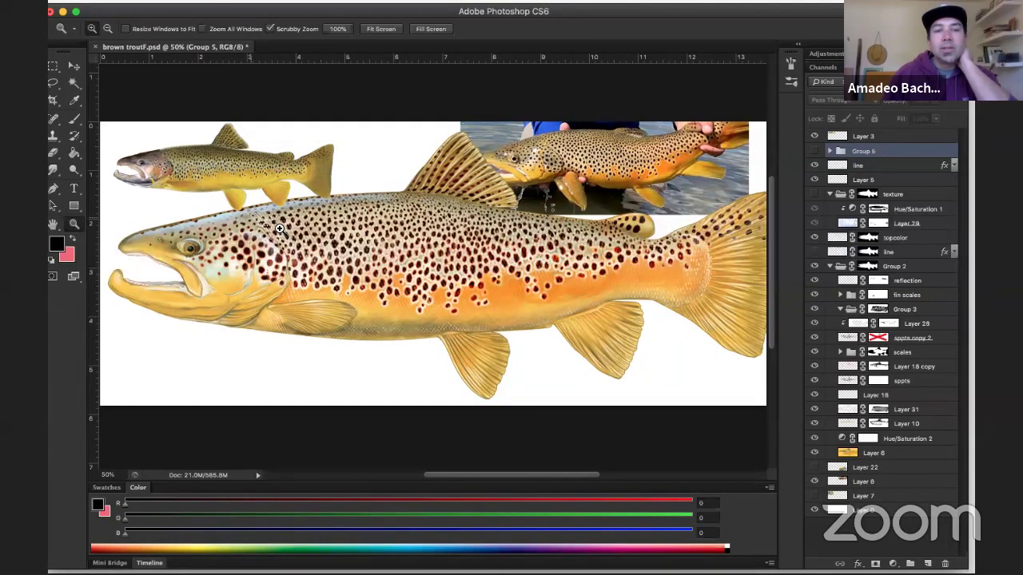
Zoom in behind the head and toggle Group 2 and the topcolor layer to compare the scale highlights
key(super+equal)
key(super+equal)
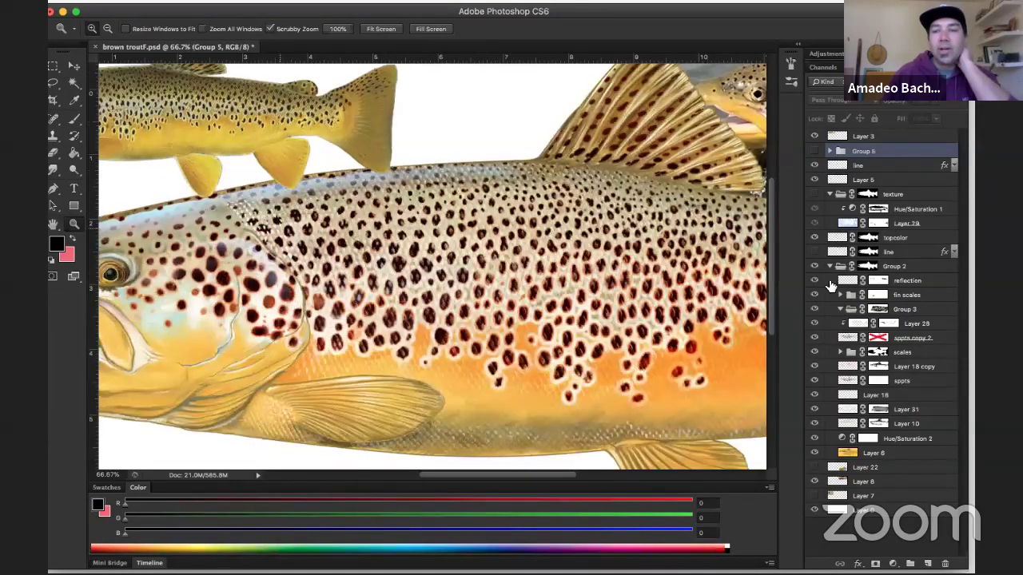
key(super+equal)
click(814, 267)
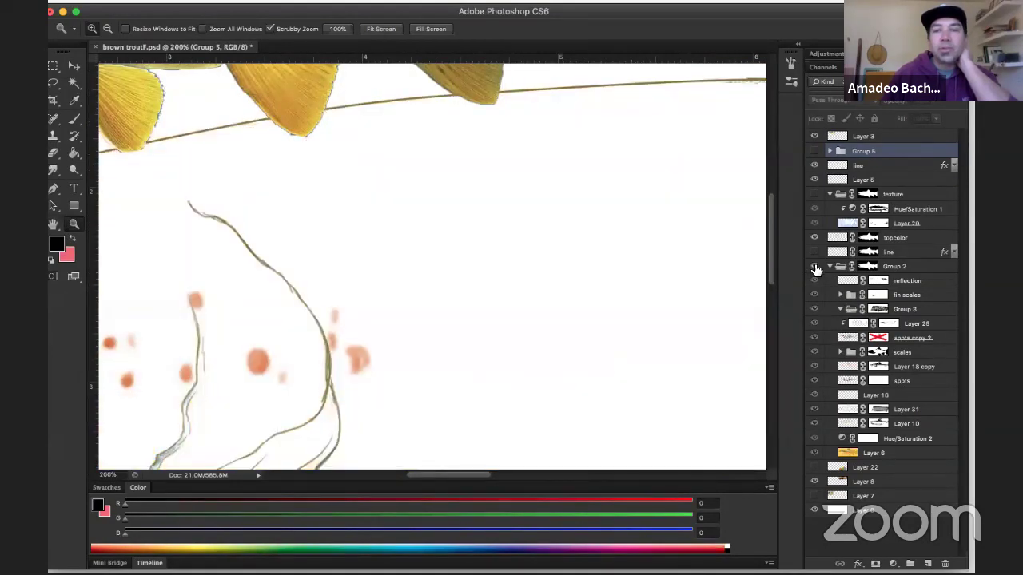
click(814, 266)
click(814, 239)
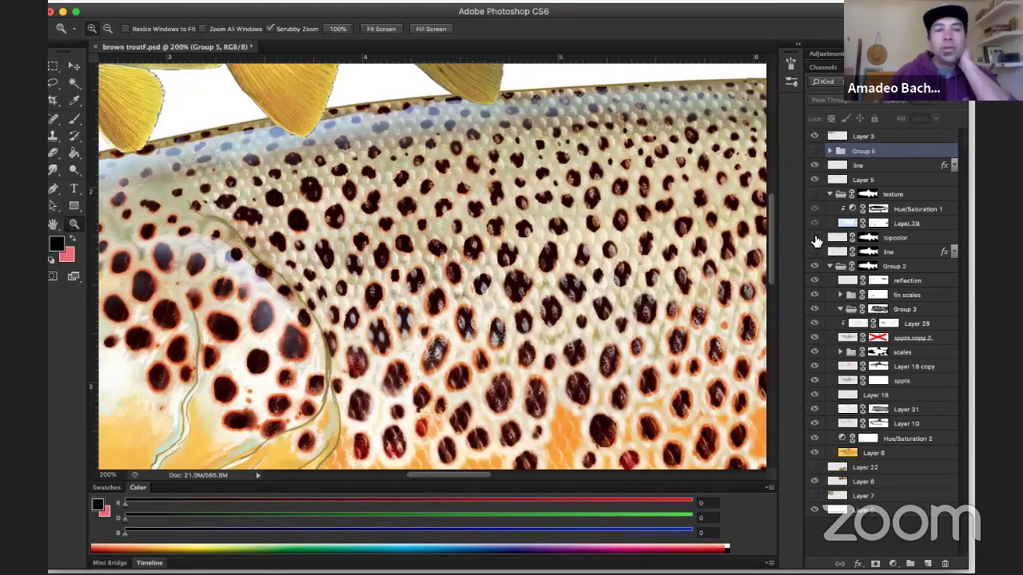
click(814, 239)
click(814, 238)
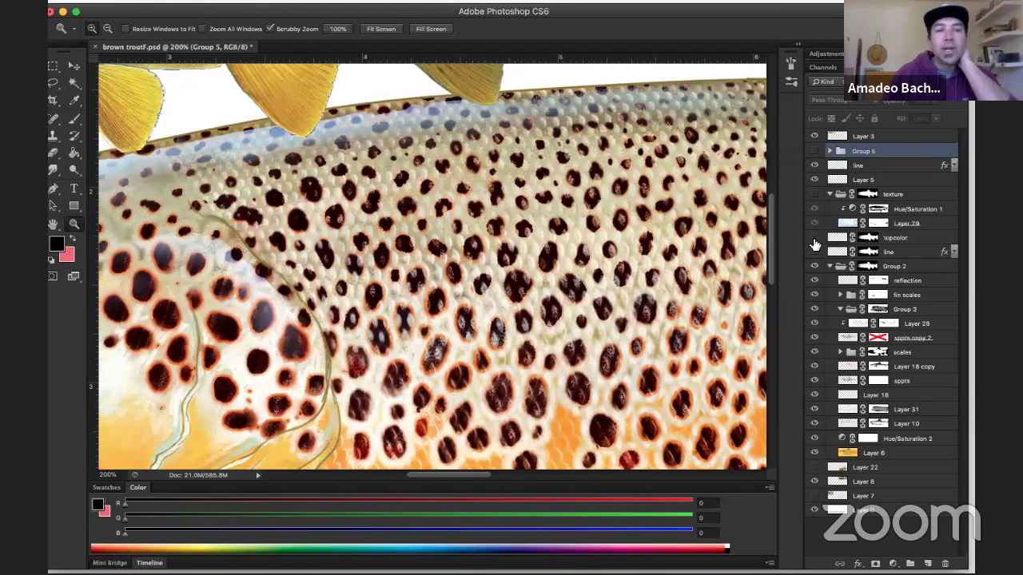
click(814, 239)
click(814, 239)
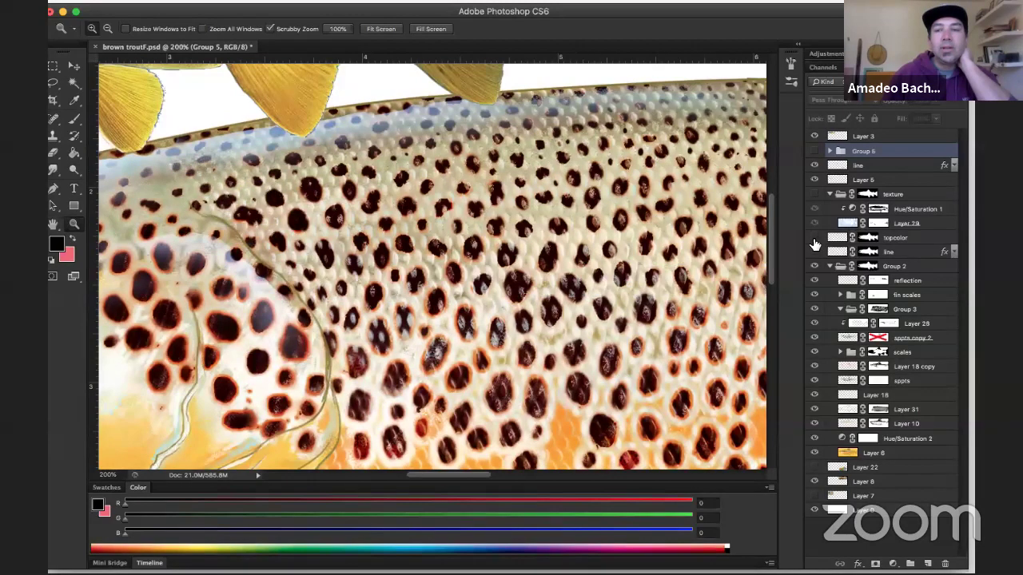
click(814, 239)
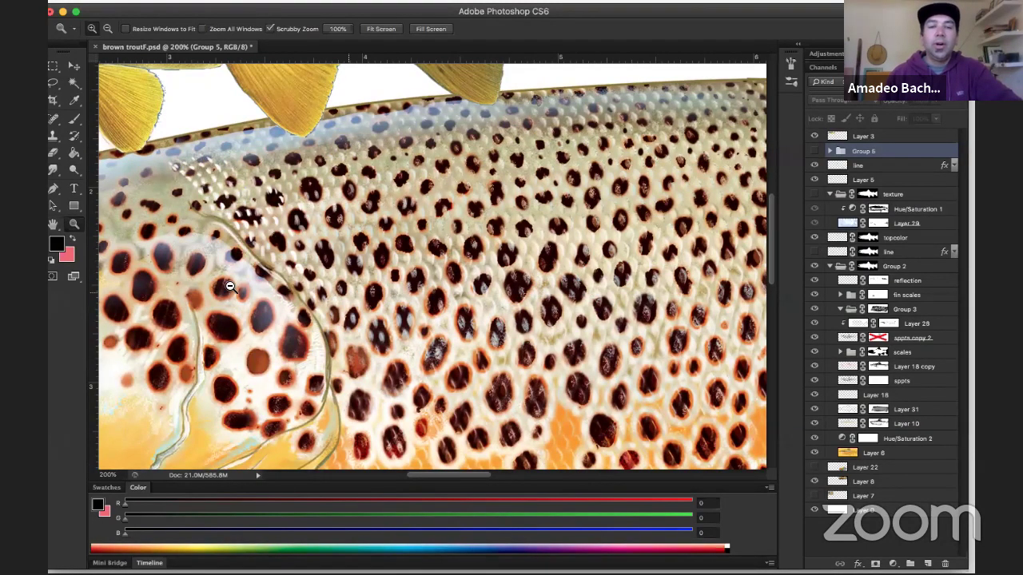
Inspect the tail fin up close and toggle the topcolor layer to compare its effect on the fin rays
alt+click(491, 235)
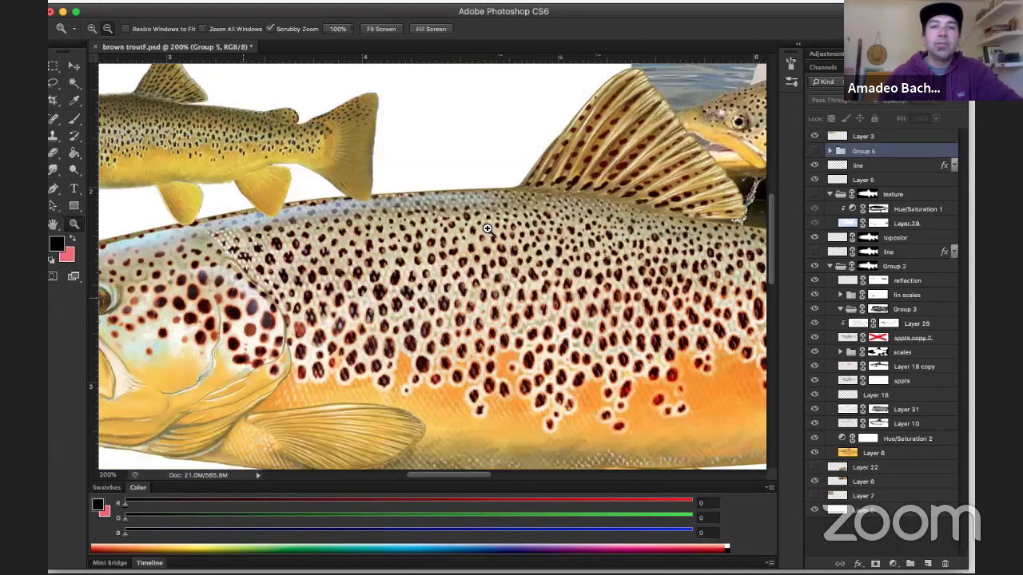
alt+click(400, 236)
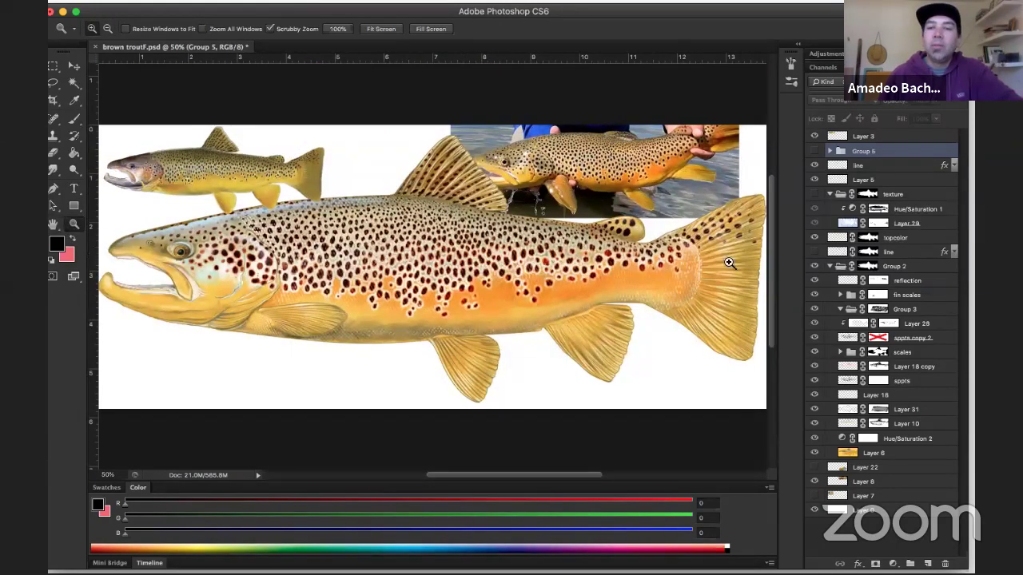
click(733, 295)
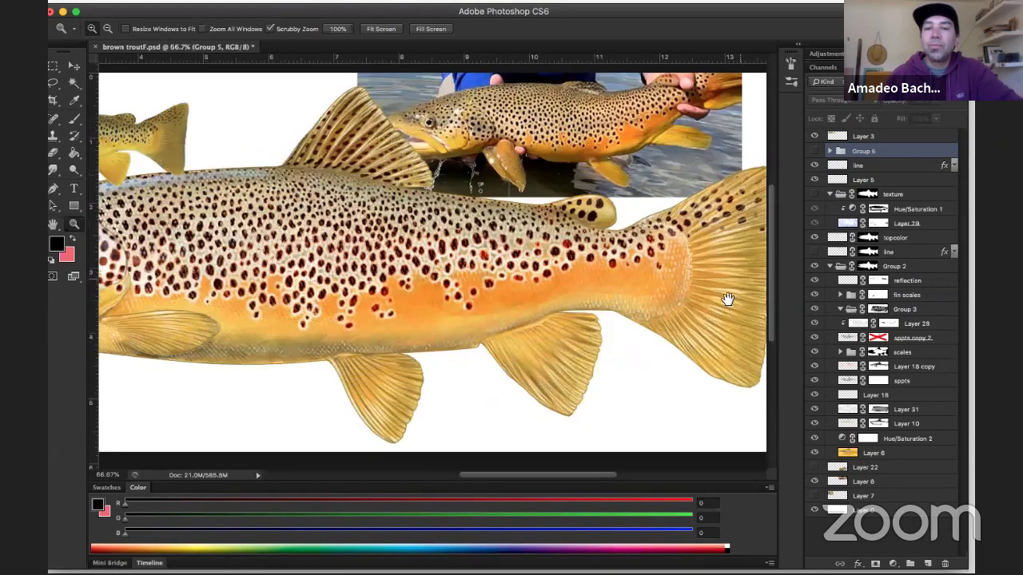
click(714, 294)
mouse_move(716, 293)
mouse_down()
mouse_move(456, 279)
mouse_move(726, 285)
mouse_up()
key(super+equal)
key(super+minus)
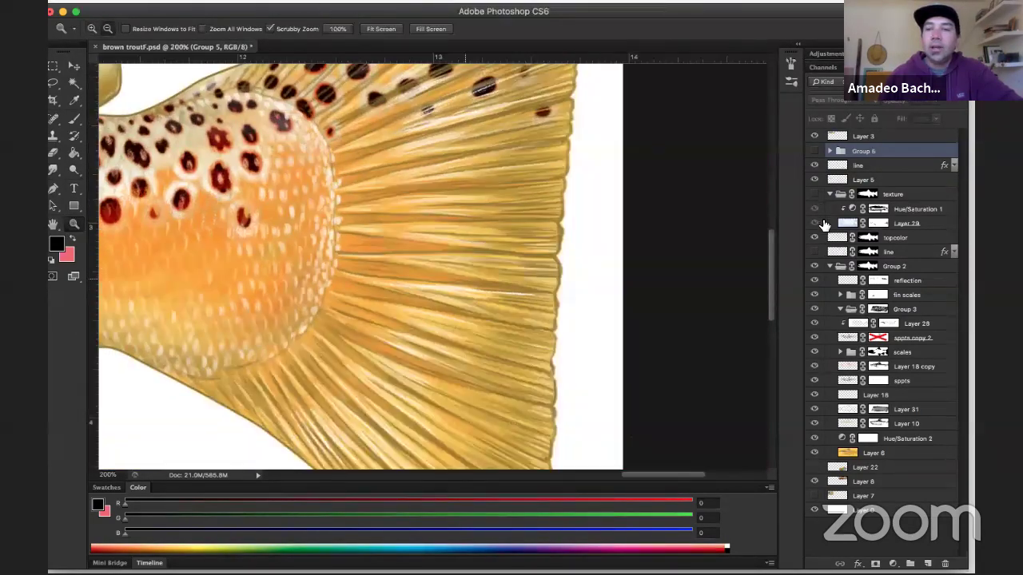
click(814, 238)
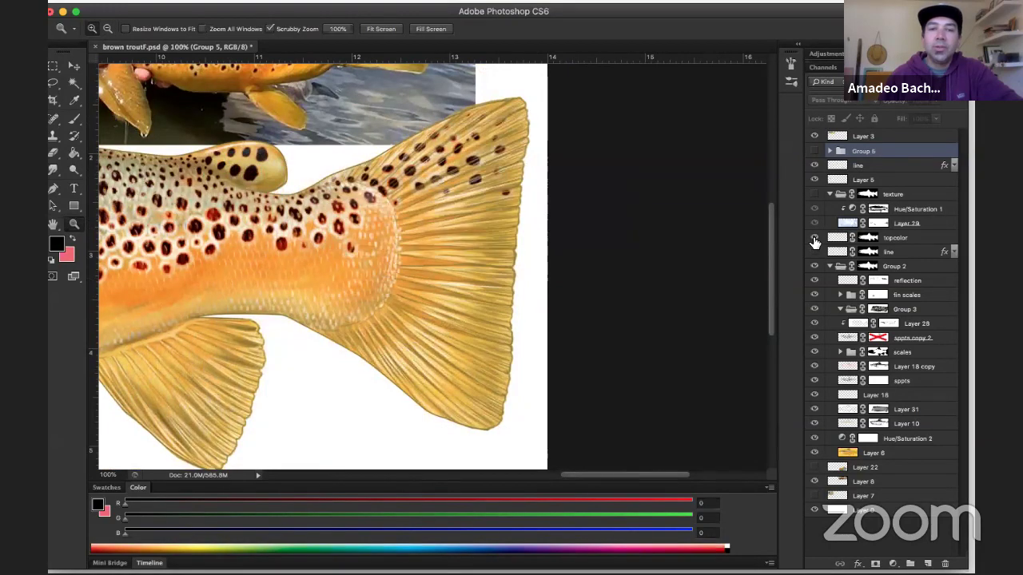
click(814, 239)
click(814, 238)
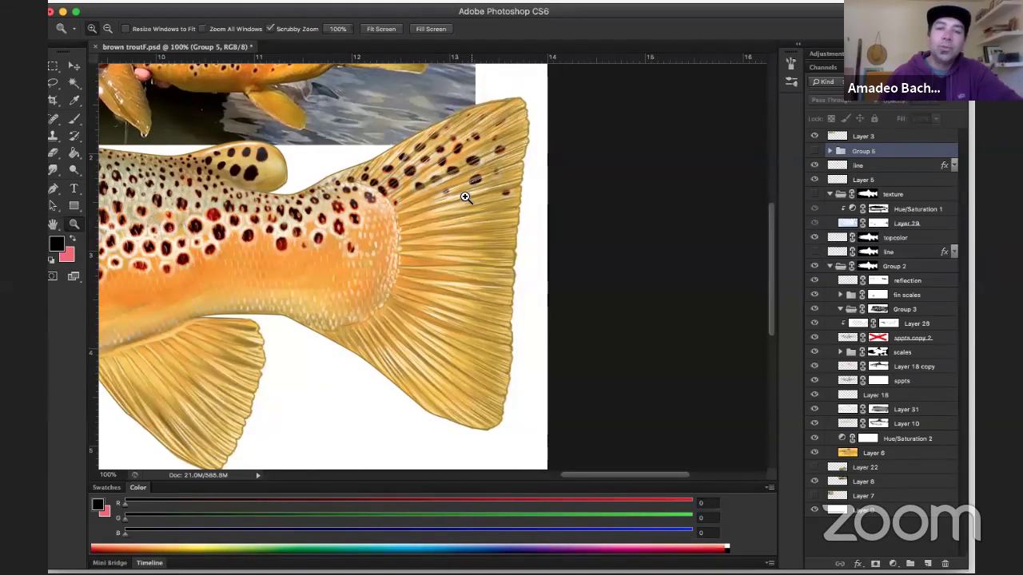
Return to the view of the whole trout and try previewing the texture group
click(233, 190)
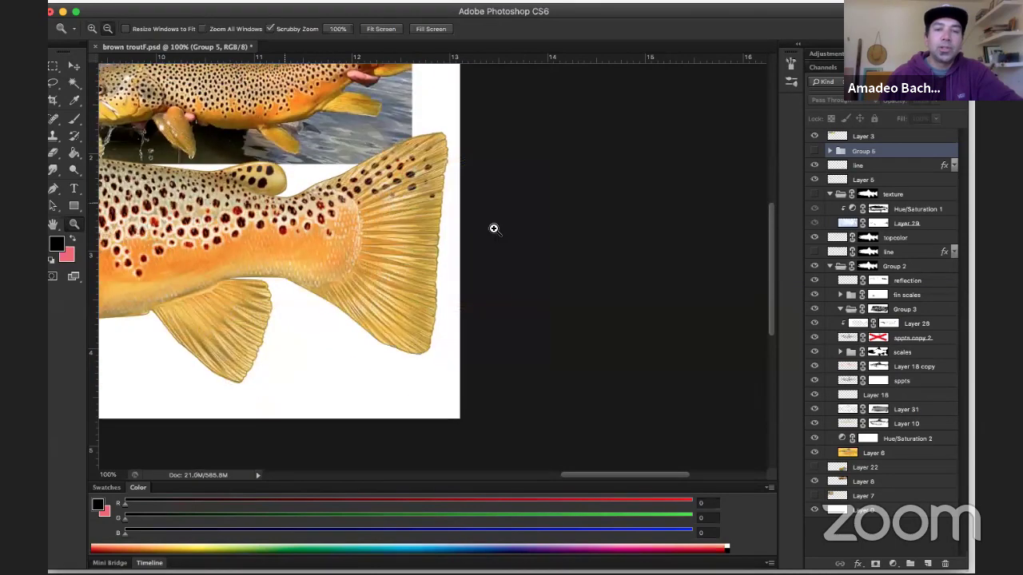
key(super+minus)
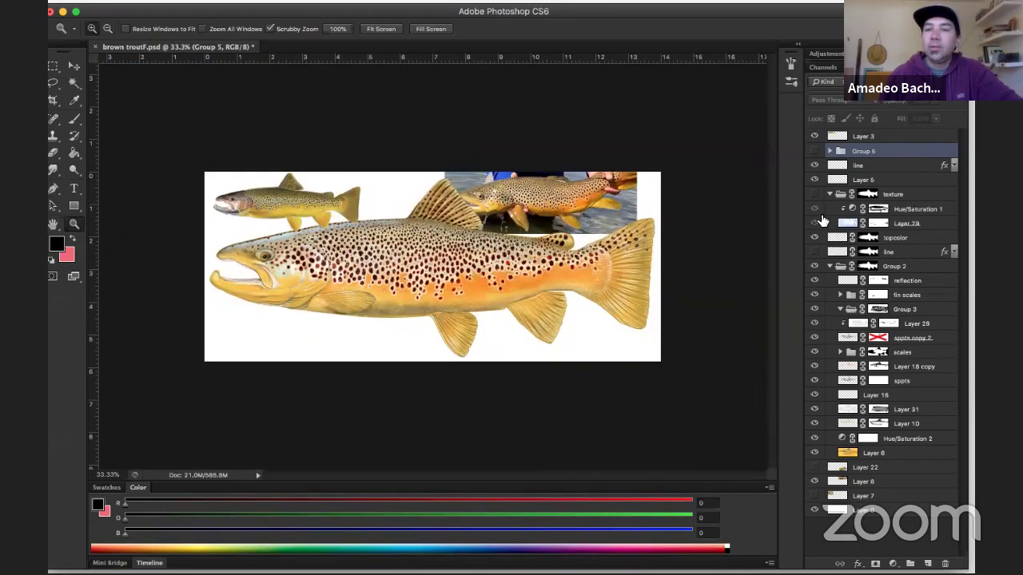
click(814, 195)
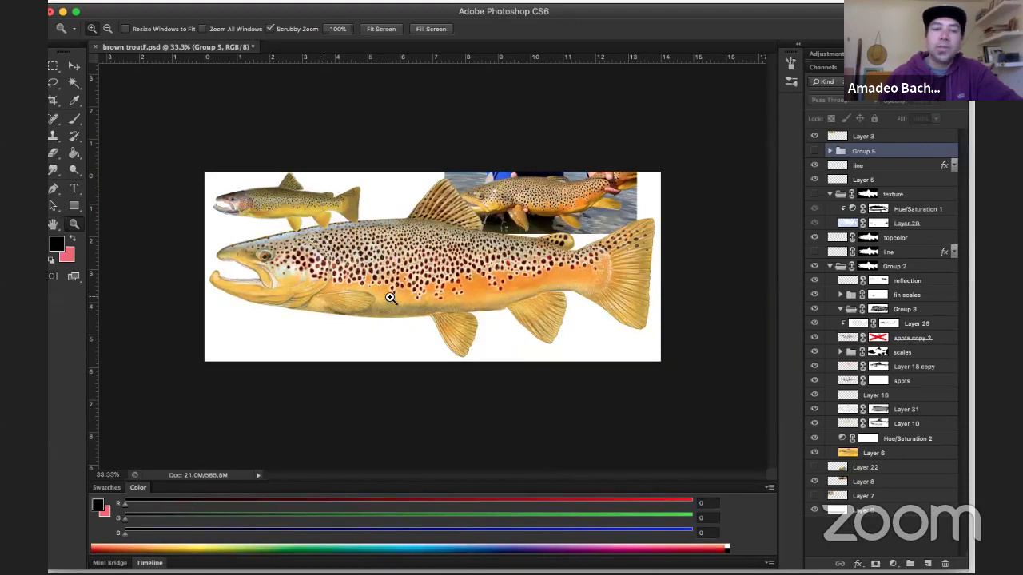
click(374, 321)
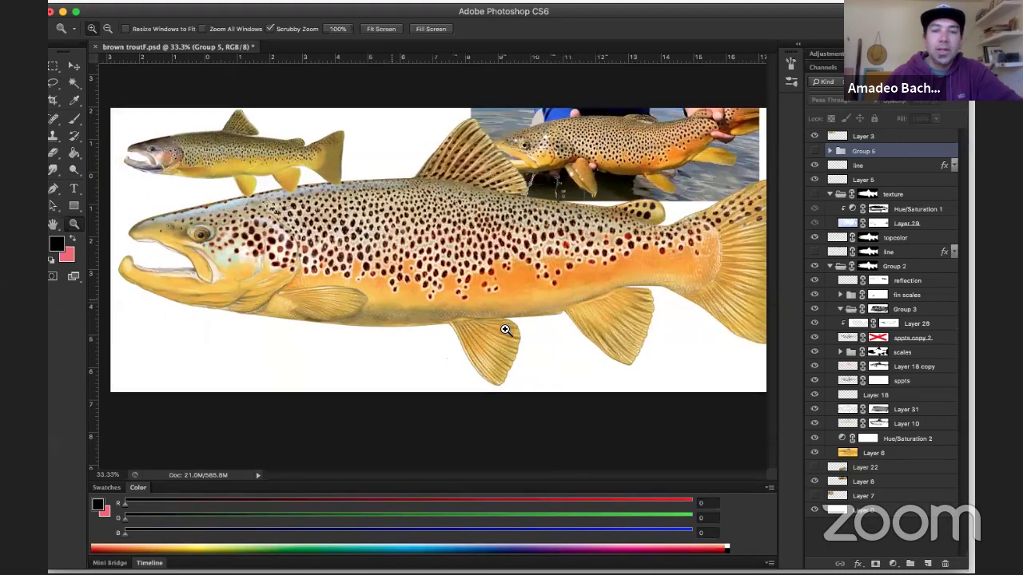
Zoom in on the trout's belly and turn on the texture group to show its effect over the scales and spots
click(577, 311)
click(587, 313)
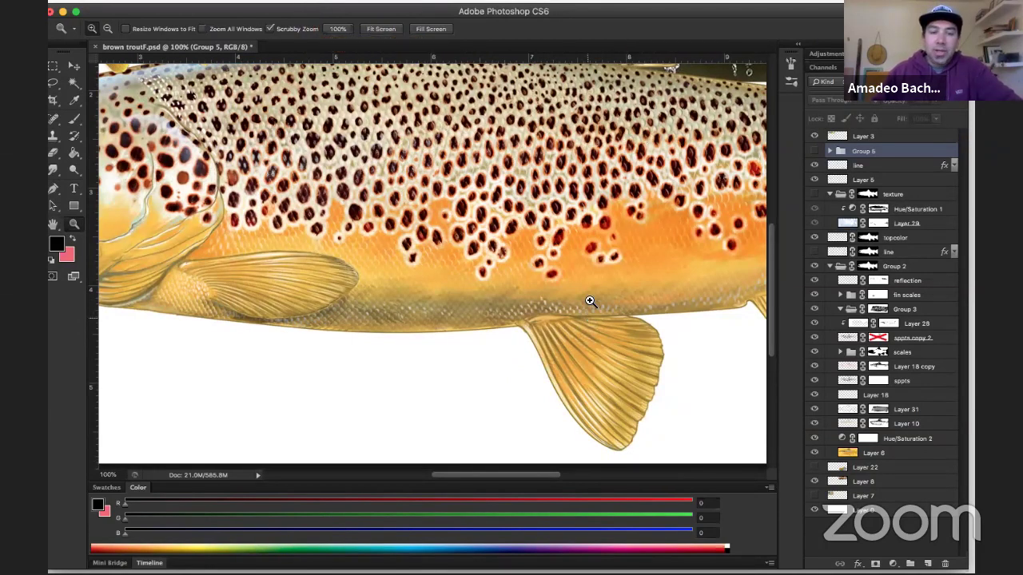
scroll(529, 288, up, 3)
scroll(530, 288, right, 3)
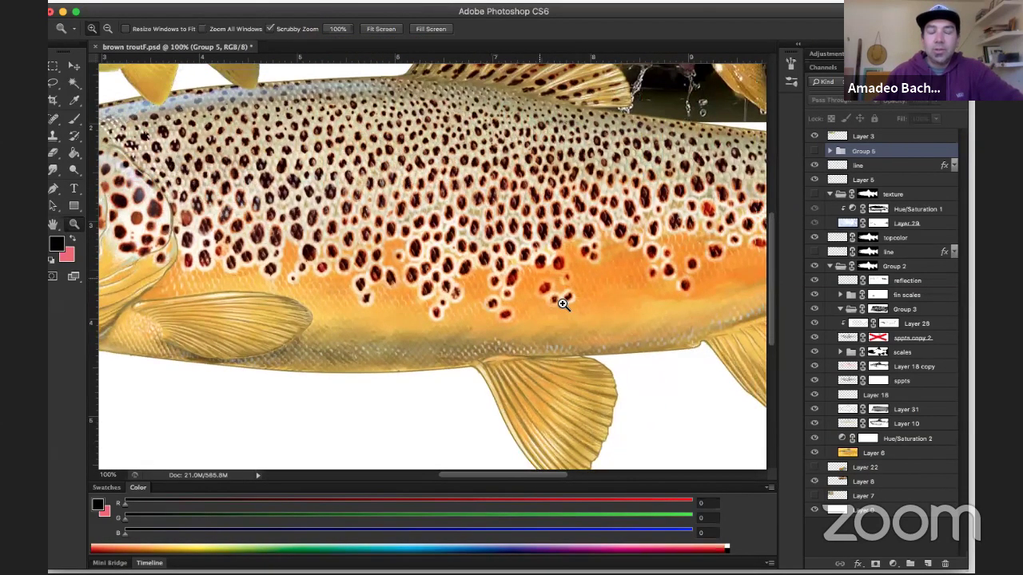
scroll(562, 304, right, 1)
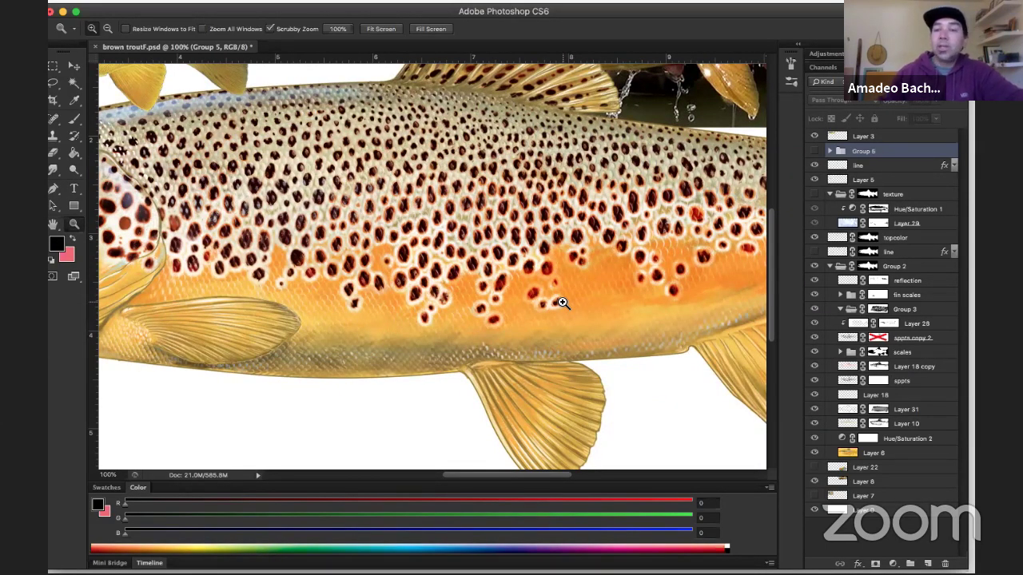
click(815, 196)
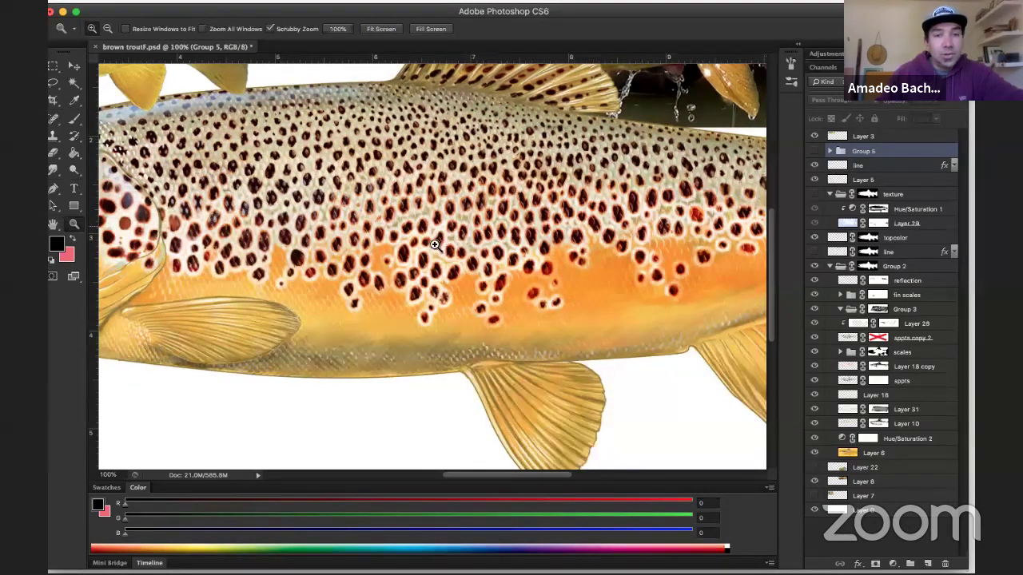
click(815, 194)
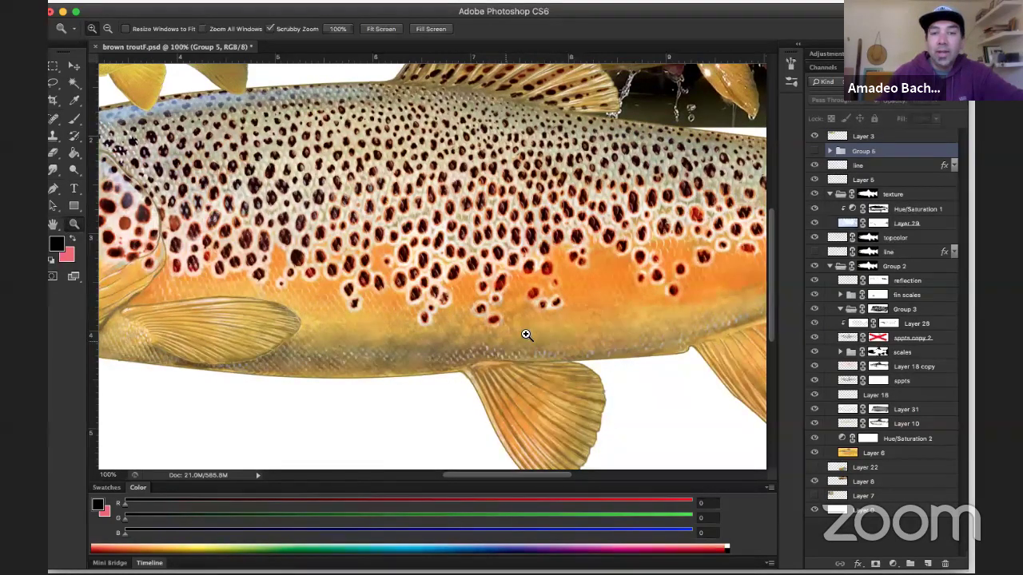
Examine the texture up close on the belly above the pelvic fin, and return to the view of the whole trout
drag(525, 335, 721, 314)
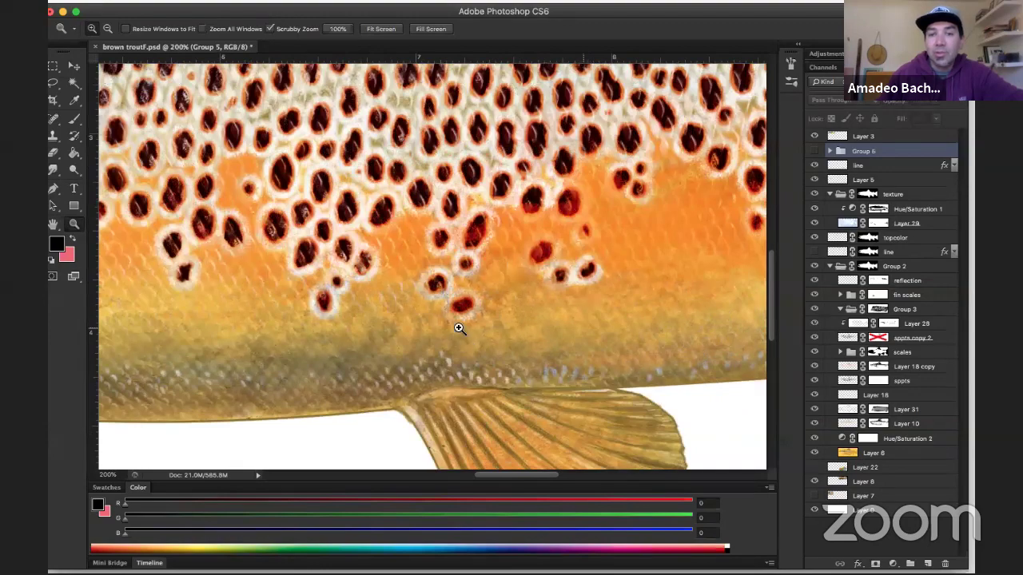
alt+click(458, 240)
alt+click(361, 279)
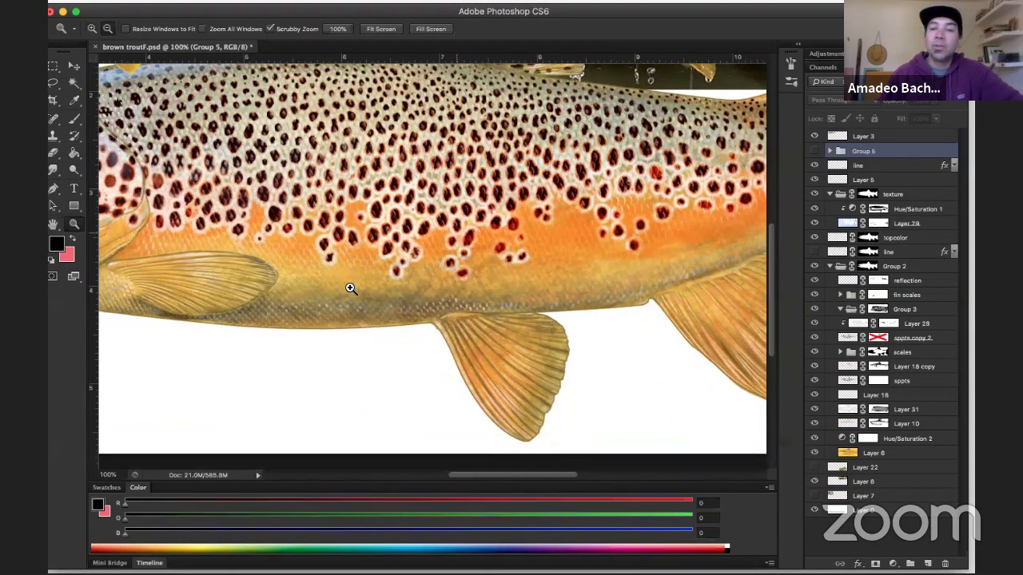
alt+click(351, 292)
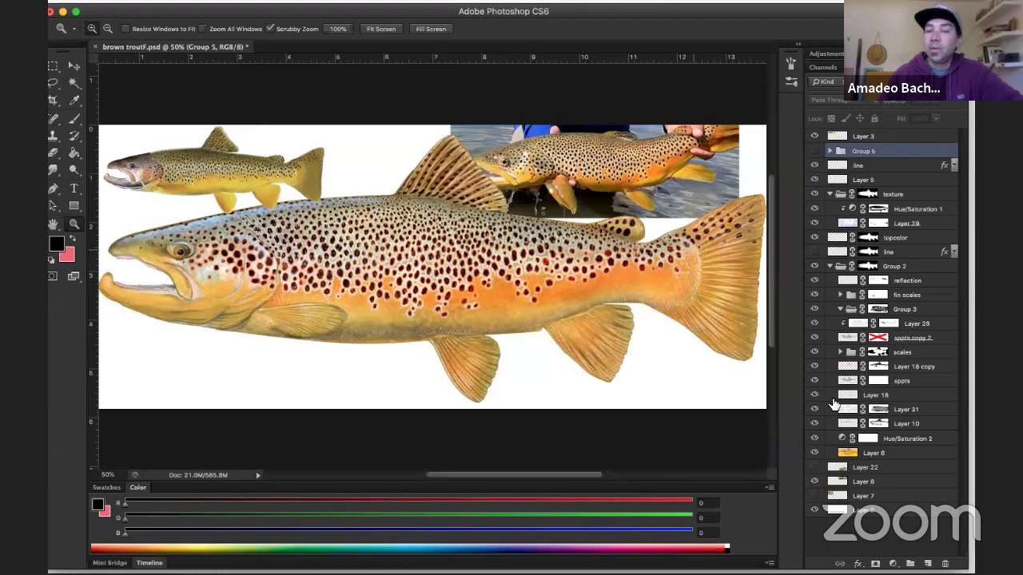
Hide Layer 3 with the small reference trout and the layer with the reference photo, leaving only the finished illustration
click(813, 137)
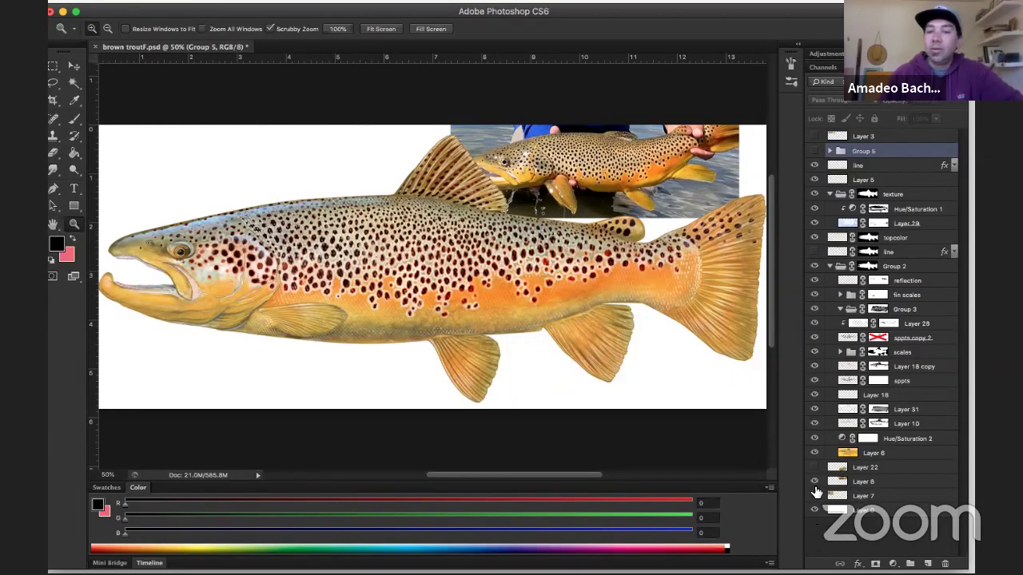
click(814, 483)
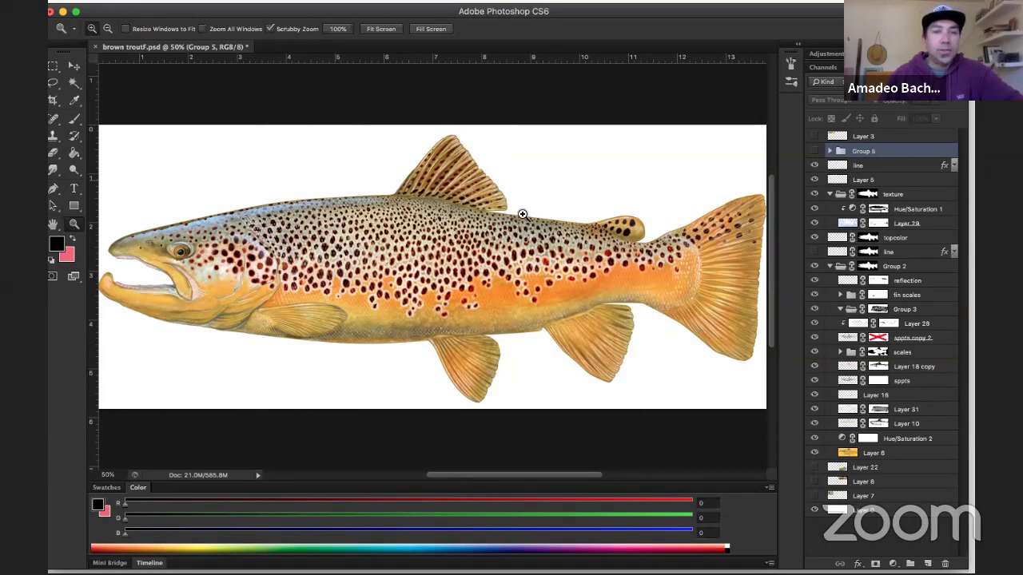
drag(480, 229, 764, 188)
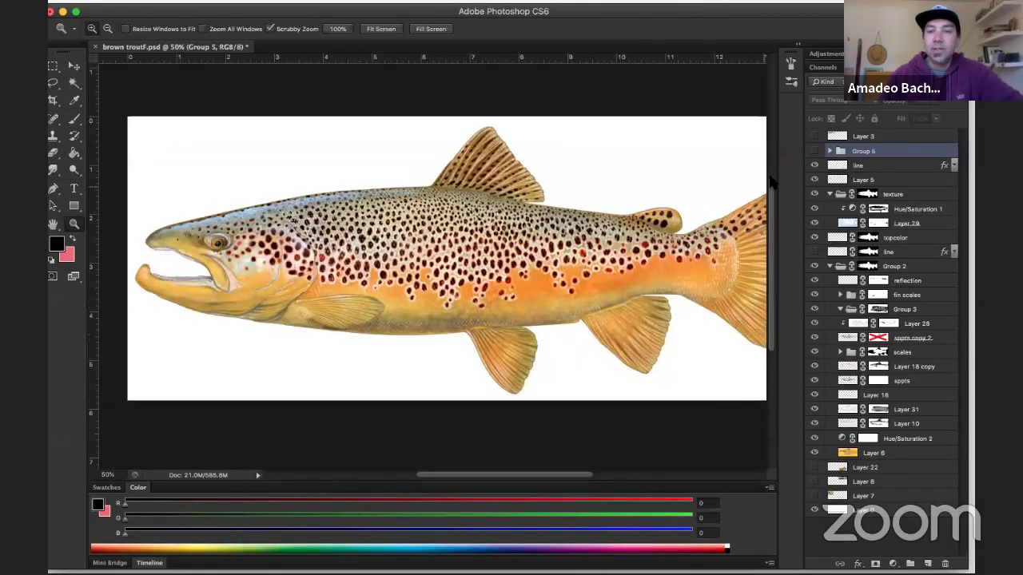